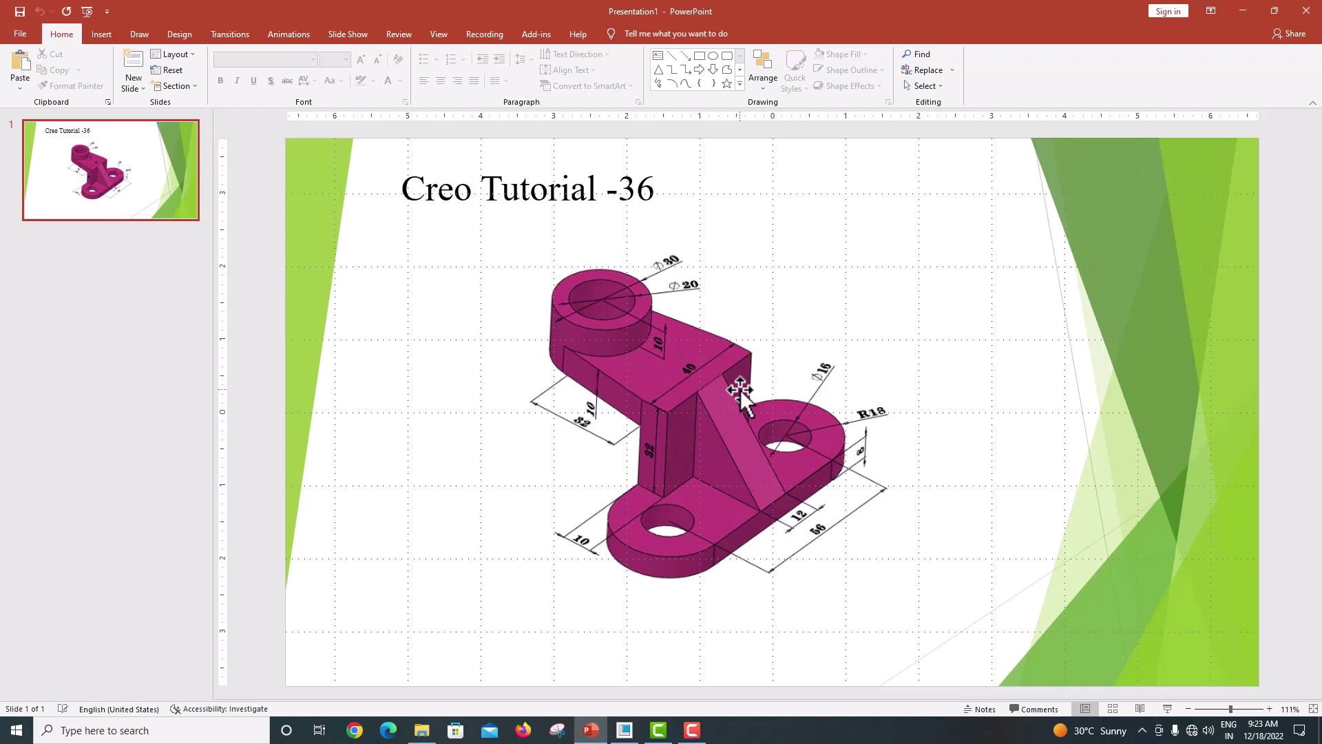
Switch to Creo and create a new solid part, prt0002, without the default template, using the mmns_part_solid_abs template
{"action": "left_click", "coordinate": [627, 730]}
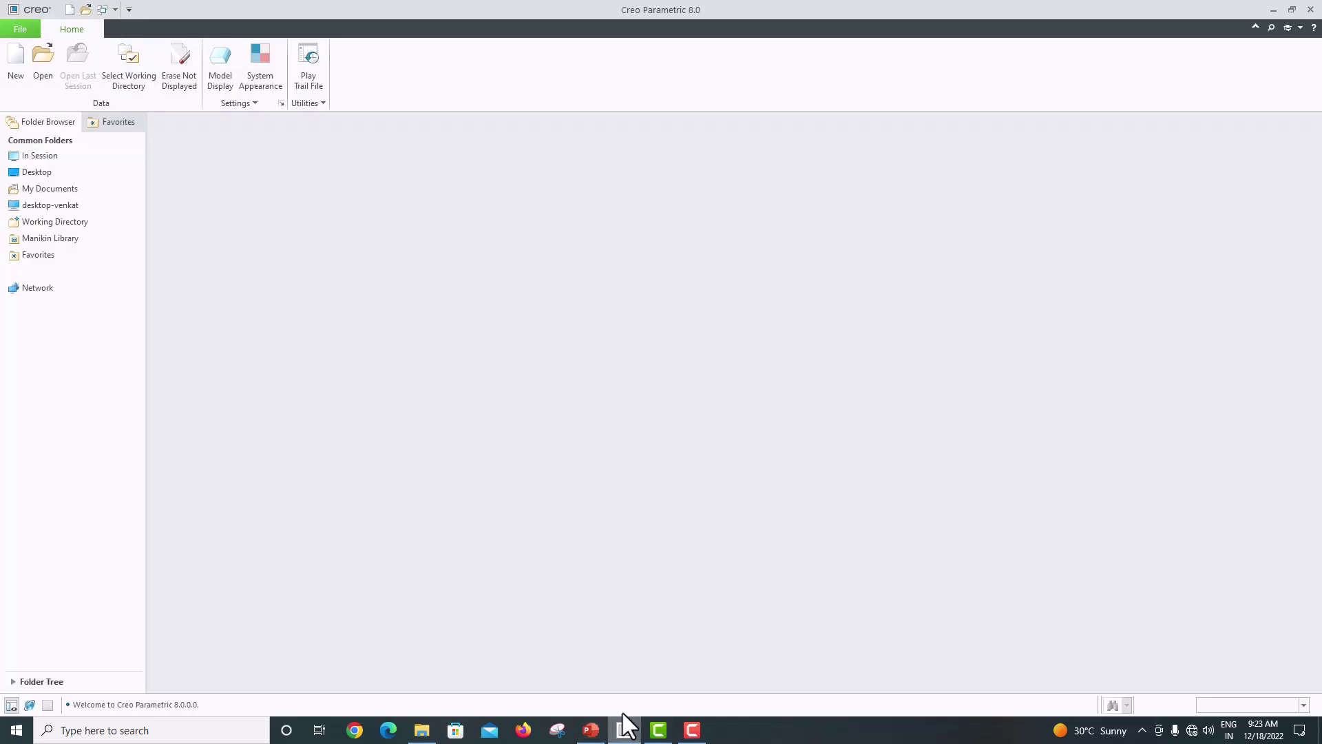
{"action": "left_click", "coordinate": [15, 62]}
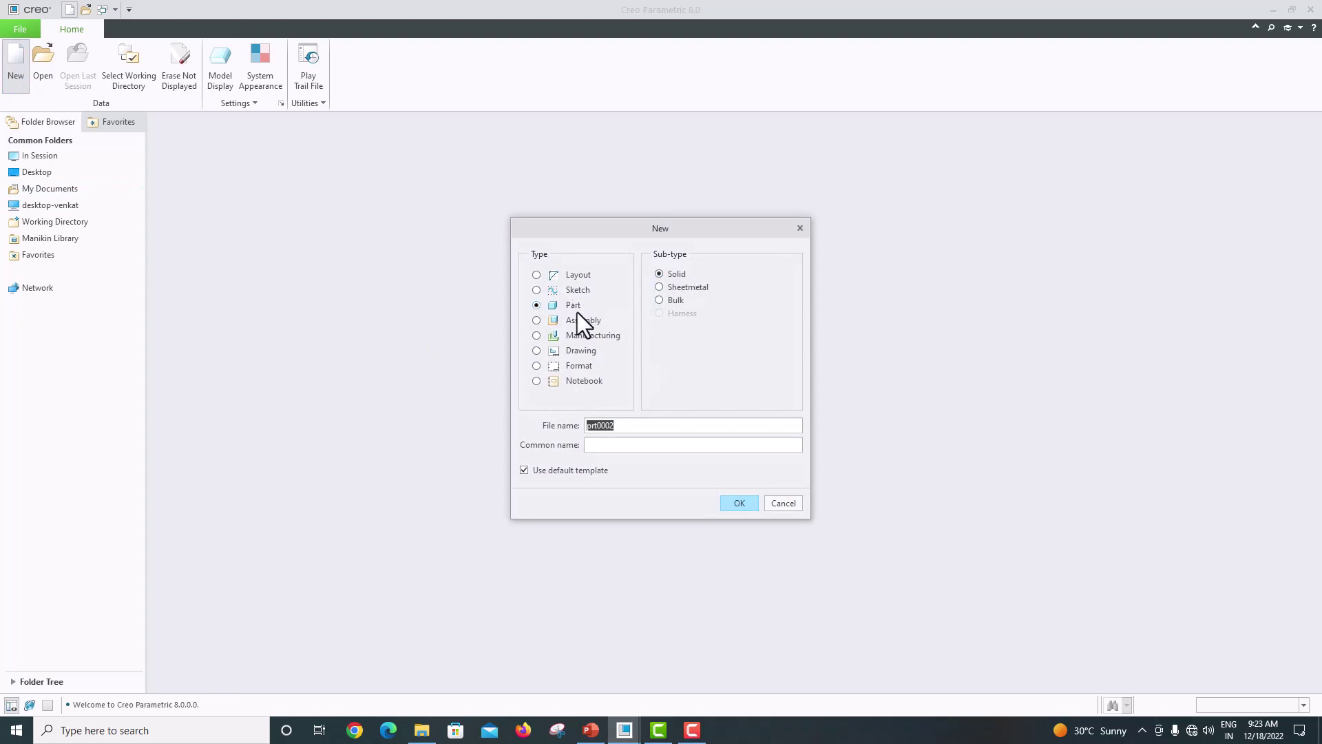
{"action": "left_click", "coordinate": [547, 472]}
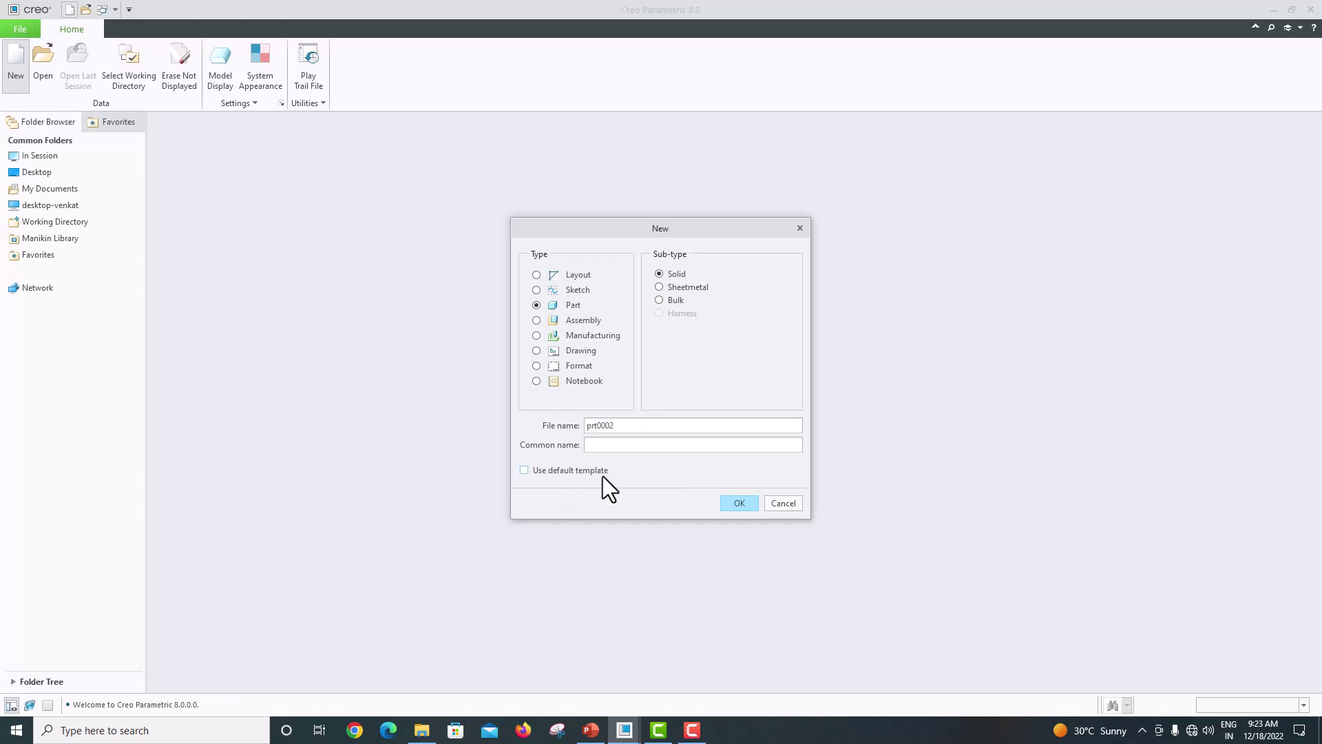
{"action": "left_click", "coordinate": [738, 503]}
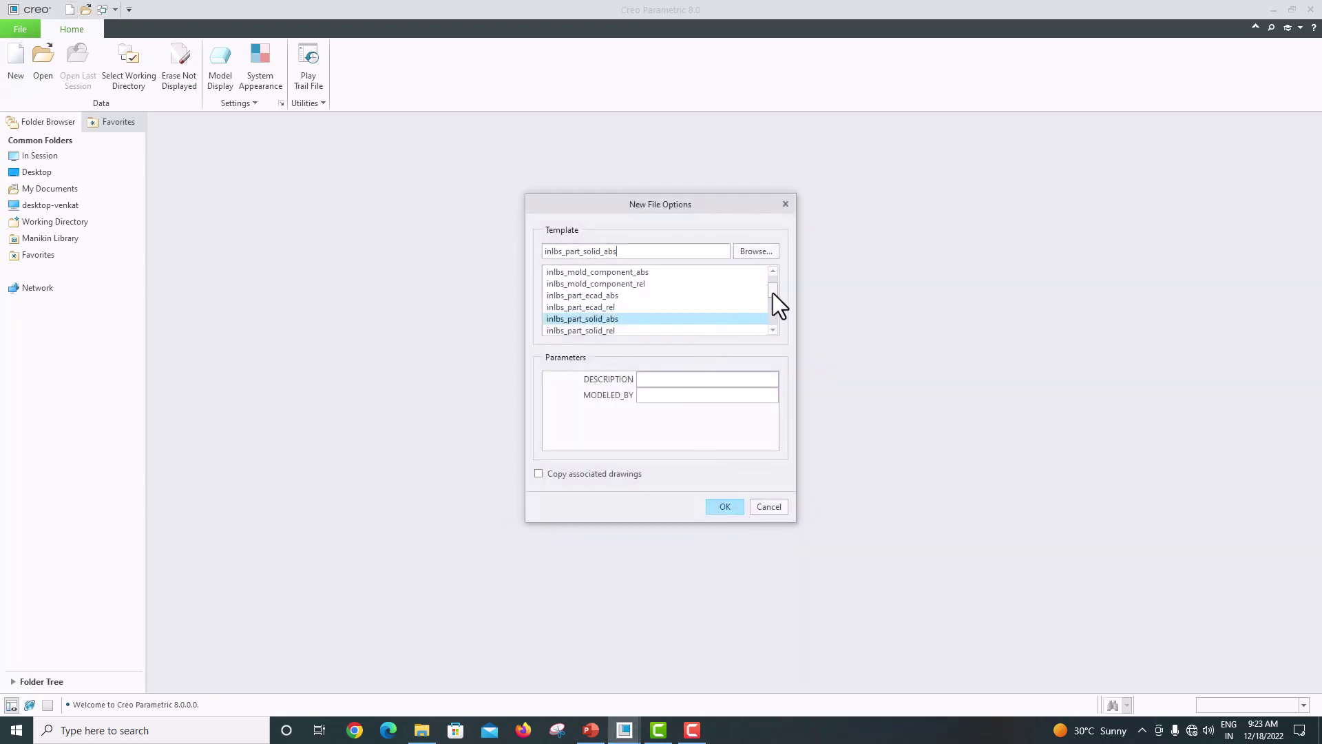
{"action": "left_click_drag", "start_coordinate": [773, 292], "coordinate": [774, 307]}
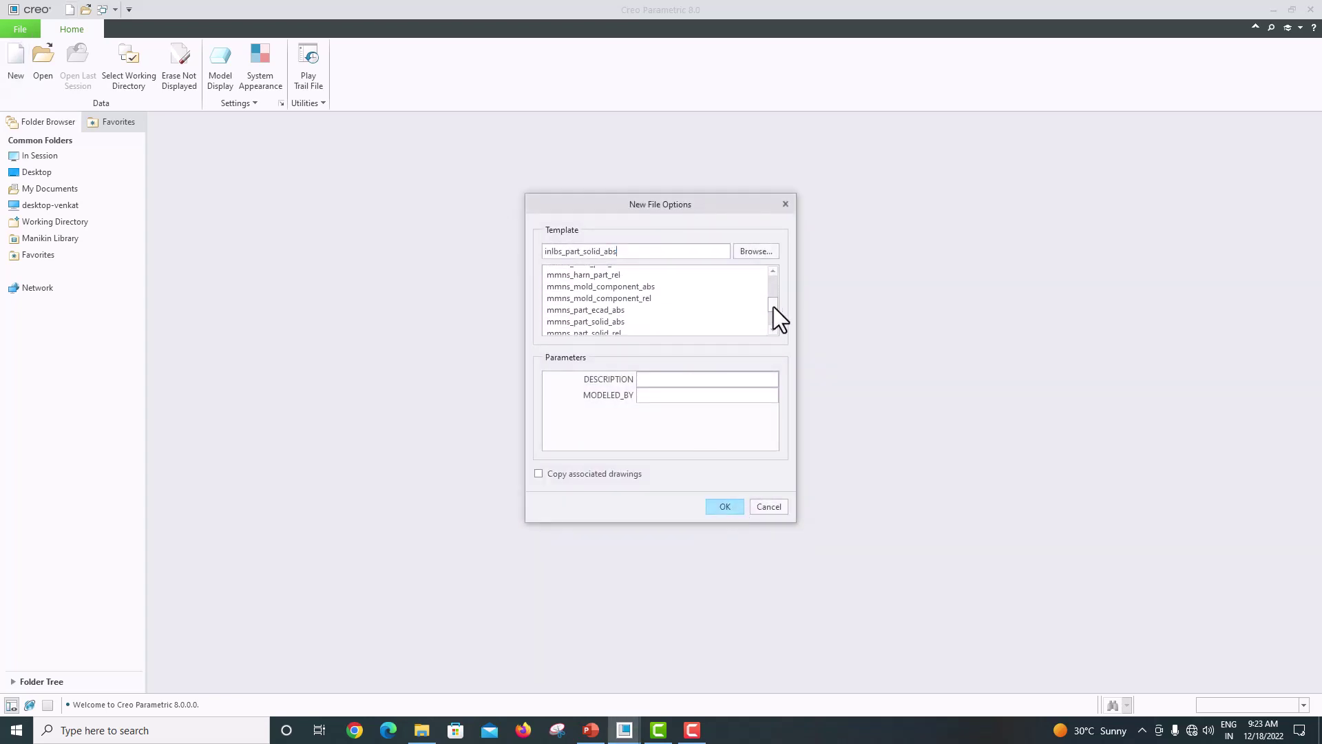
{"action": "left_click", "coordinate": [598, 322]}
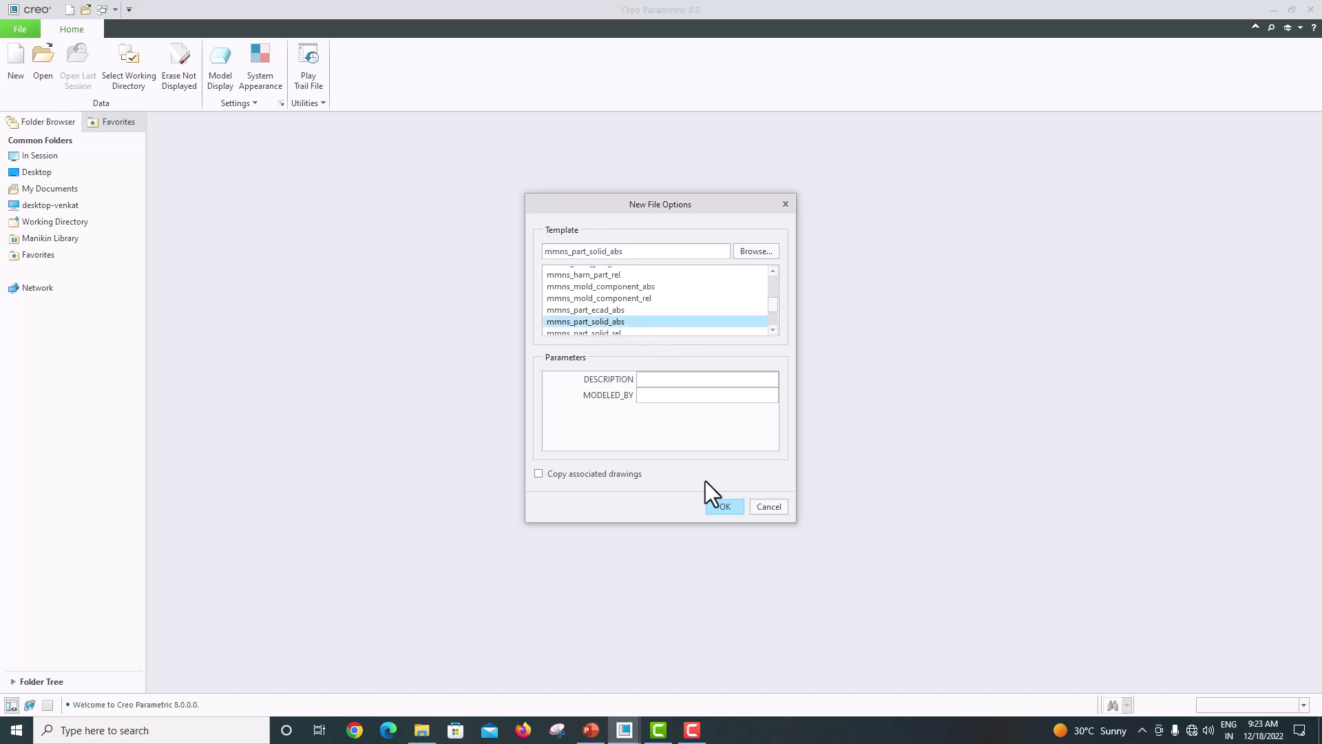
{"action": "left_click", "coordinate": [717, 506]}
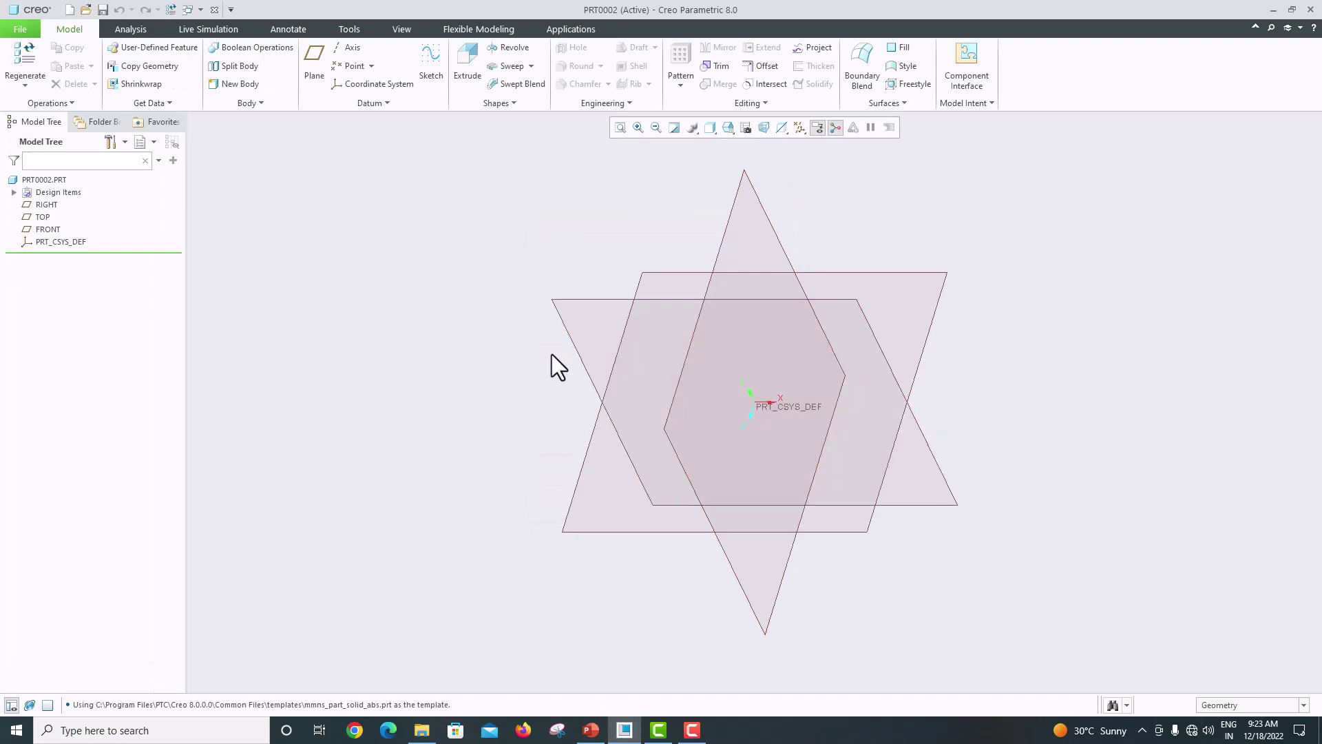
Check the dimensioned bracket drawing in PowerPoint, return to Creo and start a sketch on the TOP plane, viewed face-on
{"action": "left_click", "coordinate": [590, 730]}
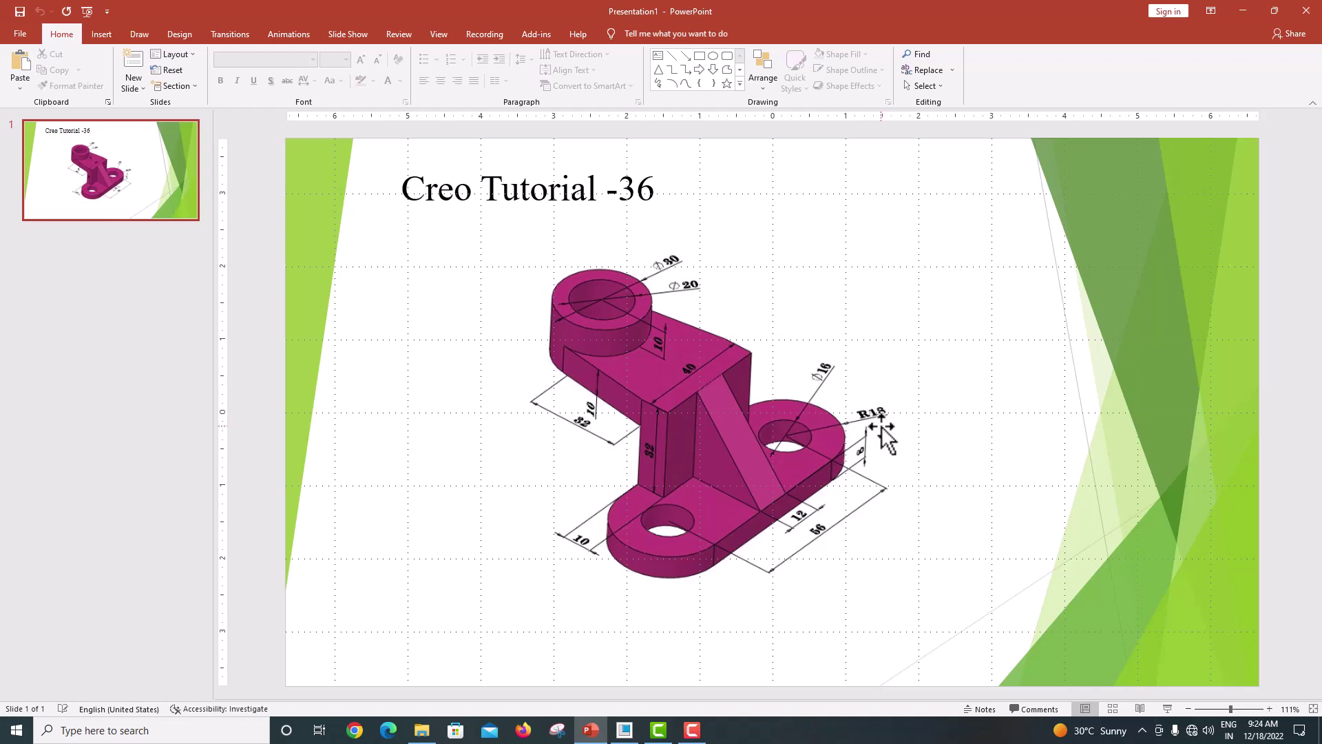
{"action": "left_click", "coordinate": [625, 730]}
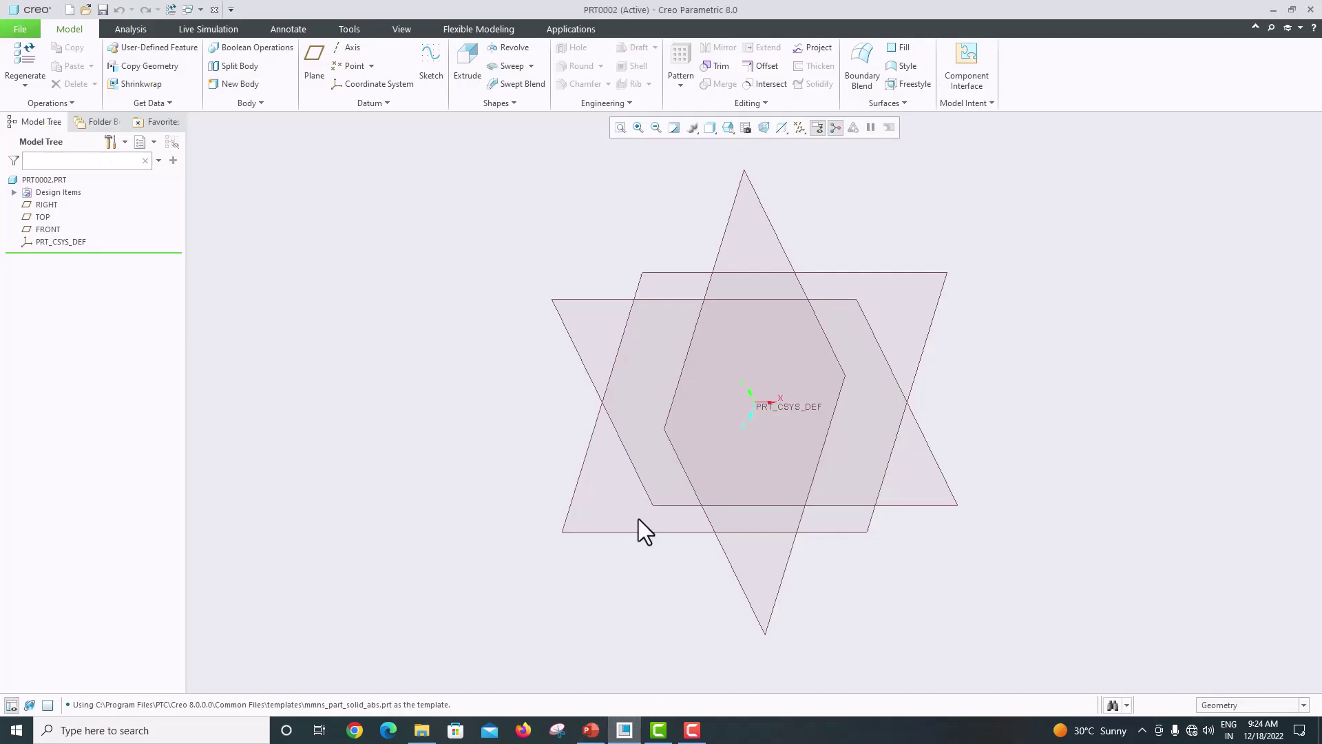
{"action": "left_click", "coordinate": [864, 320]}
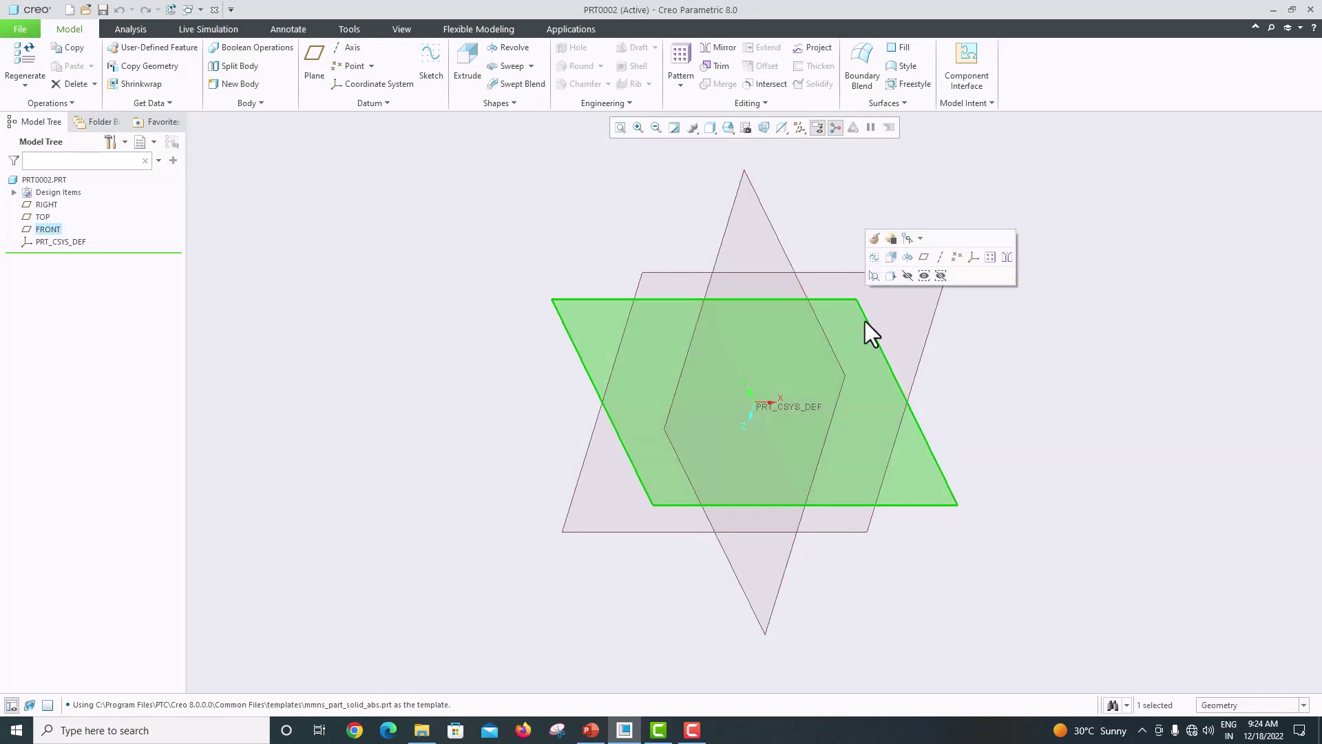
{"action": "left_click", "coordinate": [804, 273]}
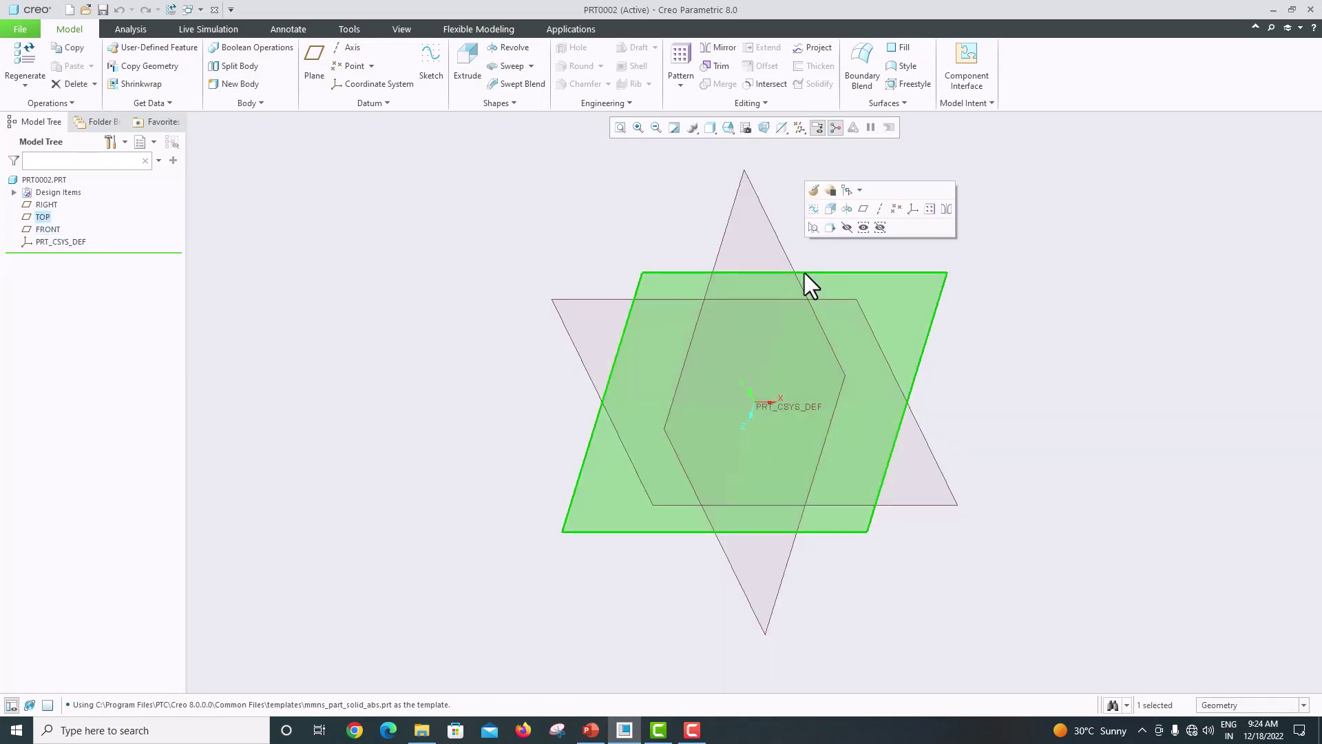
{"action": "left_click", "coordinate": [774, 241]}
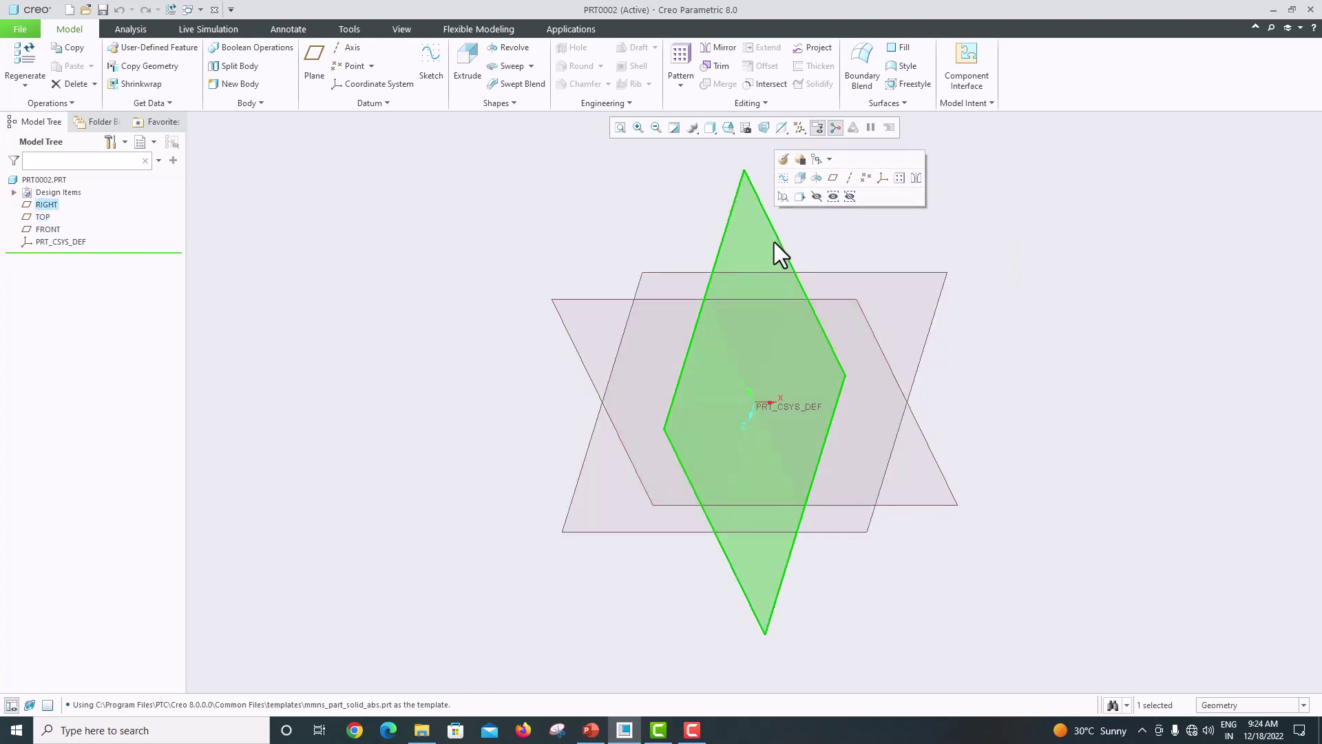
{"action": "left_click", "coordinate": [861, 275]}
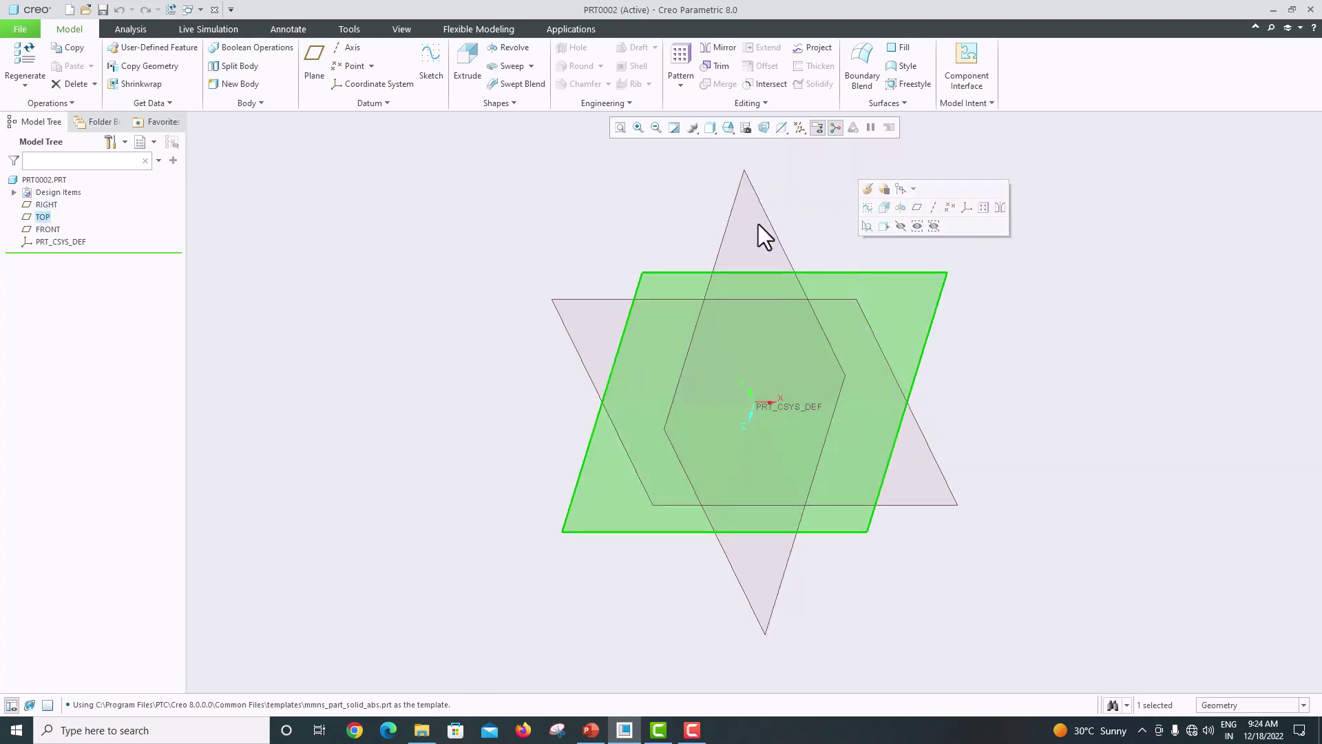
{"action": "left_click", "coordinate": [434, 69]}
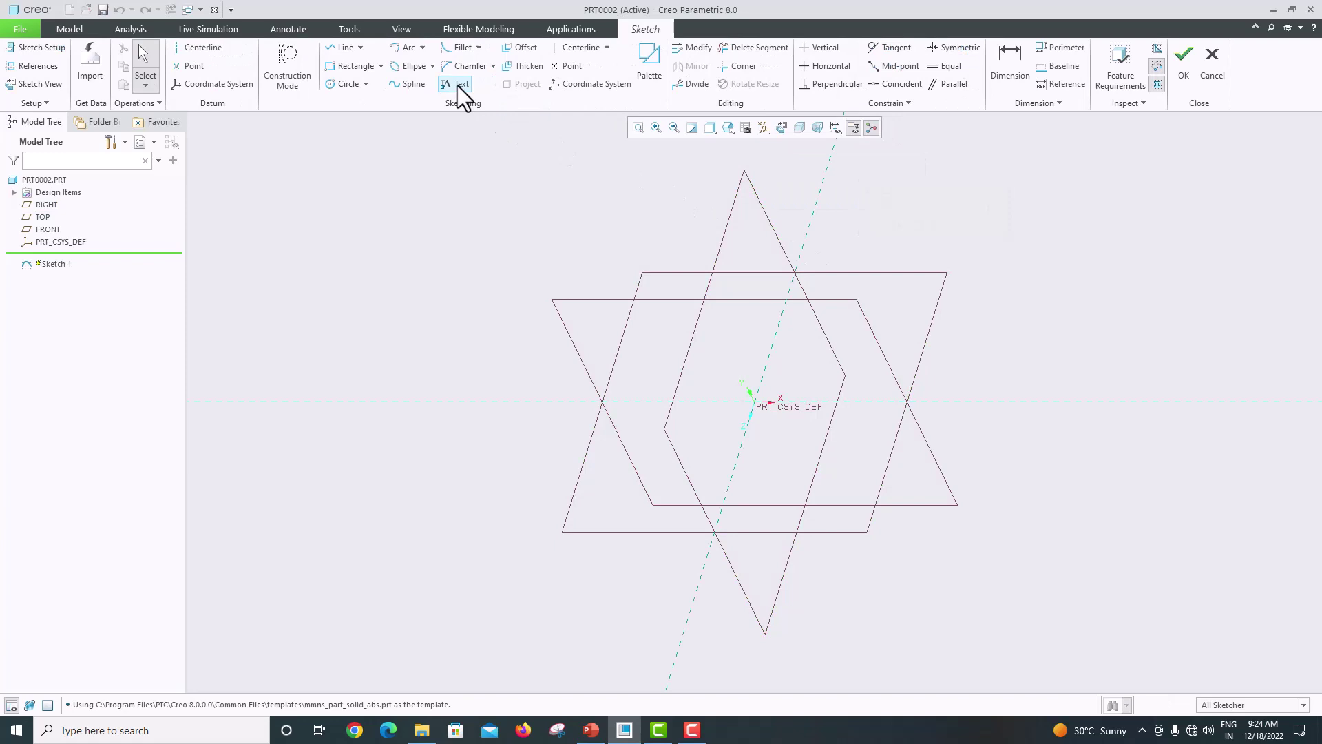
{"action": "left_click", "coordinate": [785, 130]}
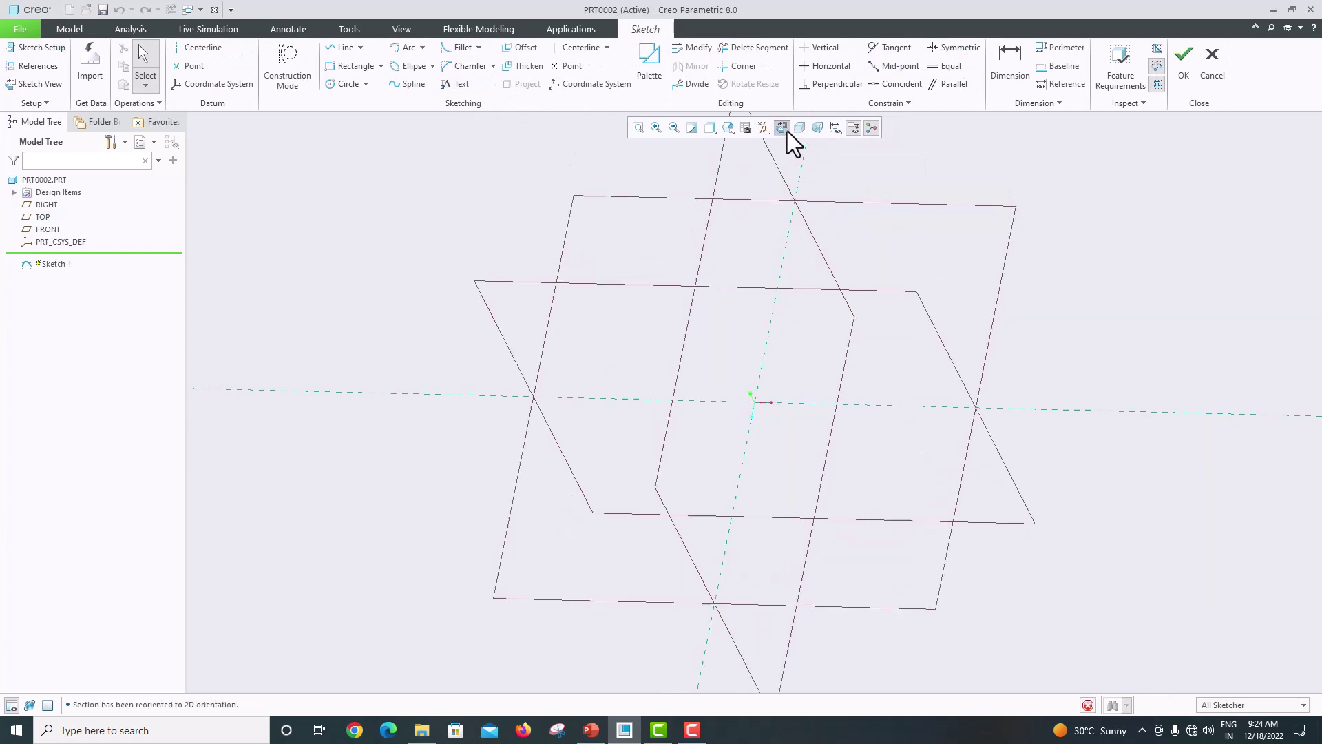
Draw a vertical and a horizontal centerline through the sketch origin along the reference axes
{"action": "left_click", "coordinate": [580, 47]}
{"action": "left_click", "coordinate": [756, 229]}
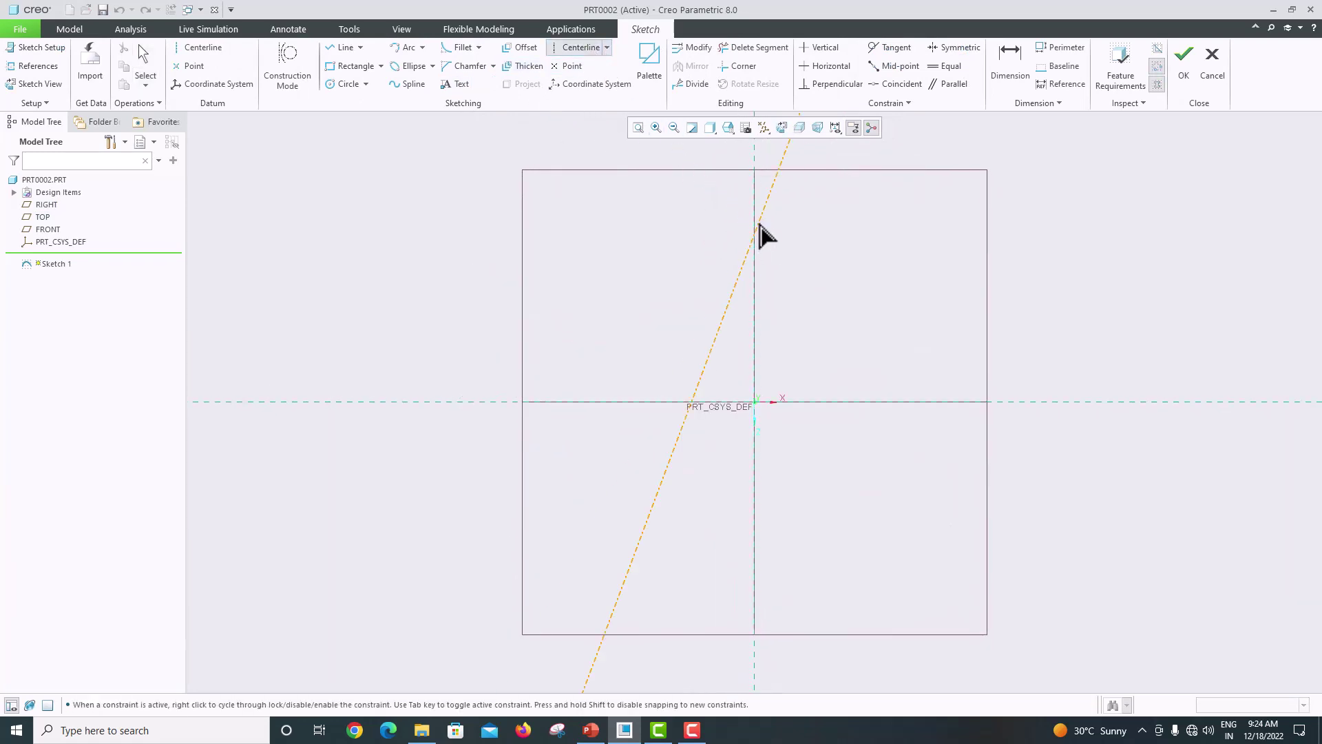
{"action": "left_click", "coordinate": [757, 221]}
{"action": "left_click", "coordinate": [869, 402]}
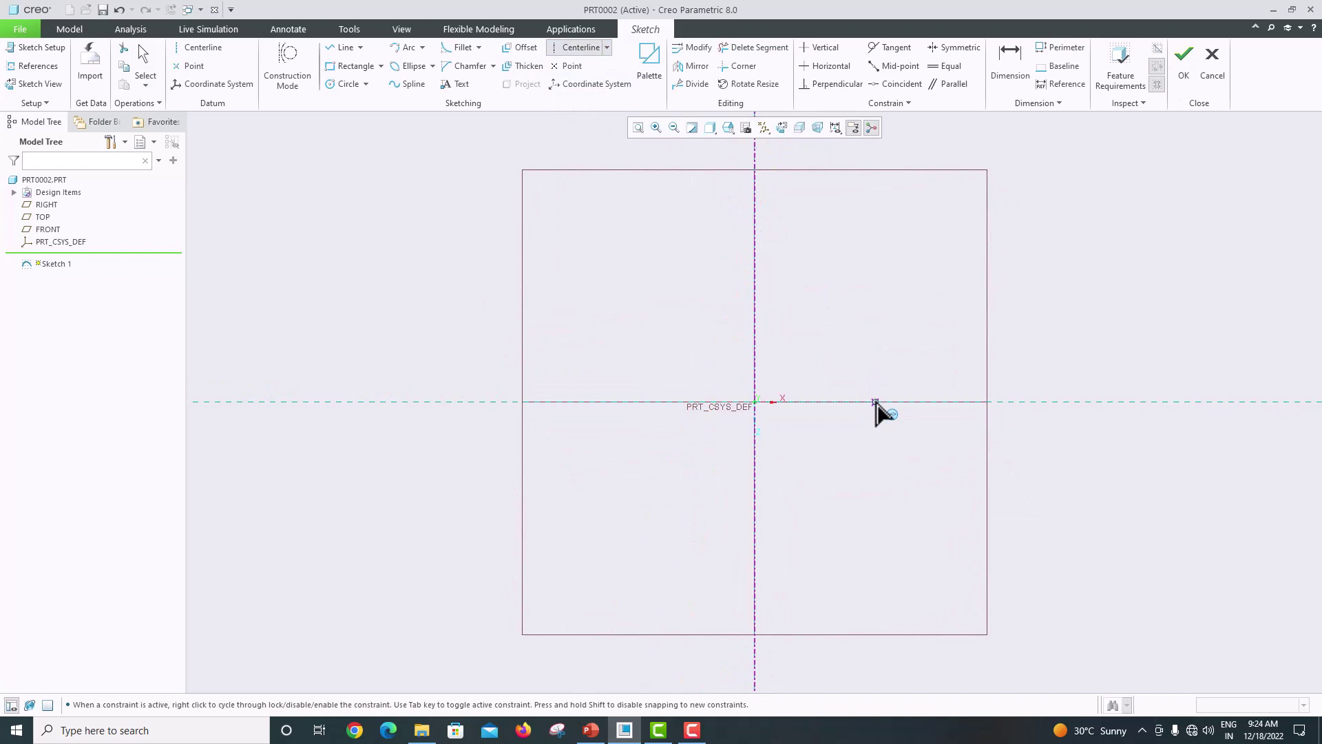
{"action": "left_click", "coordinate": [819, 402]}
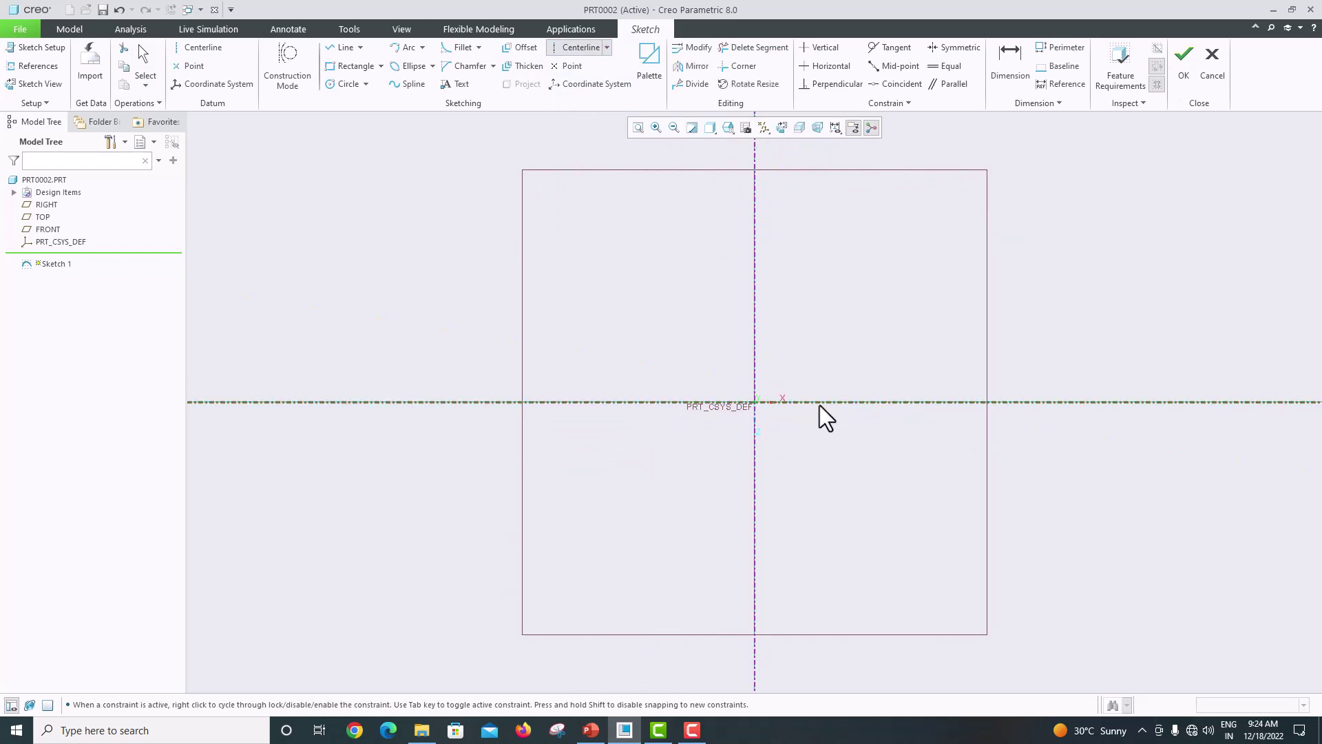
{"action": "middle_click", "coordinate": [892, 357]}
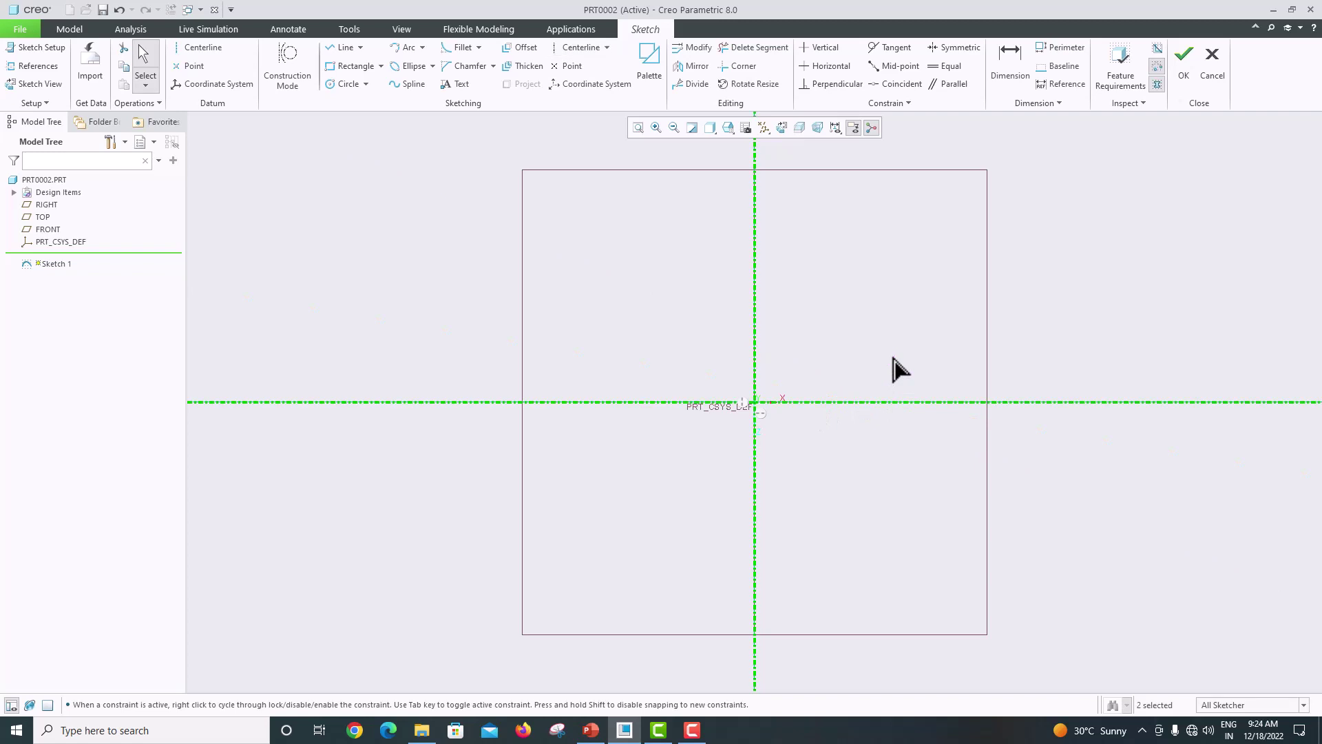
Sketch a corner rectangle about 179 mm wide and 289 mm high, symmetric about both centerlines
{"action": "left_click", "coordinate": [356, 67]}
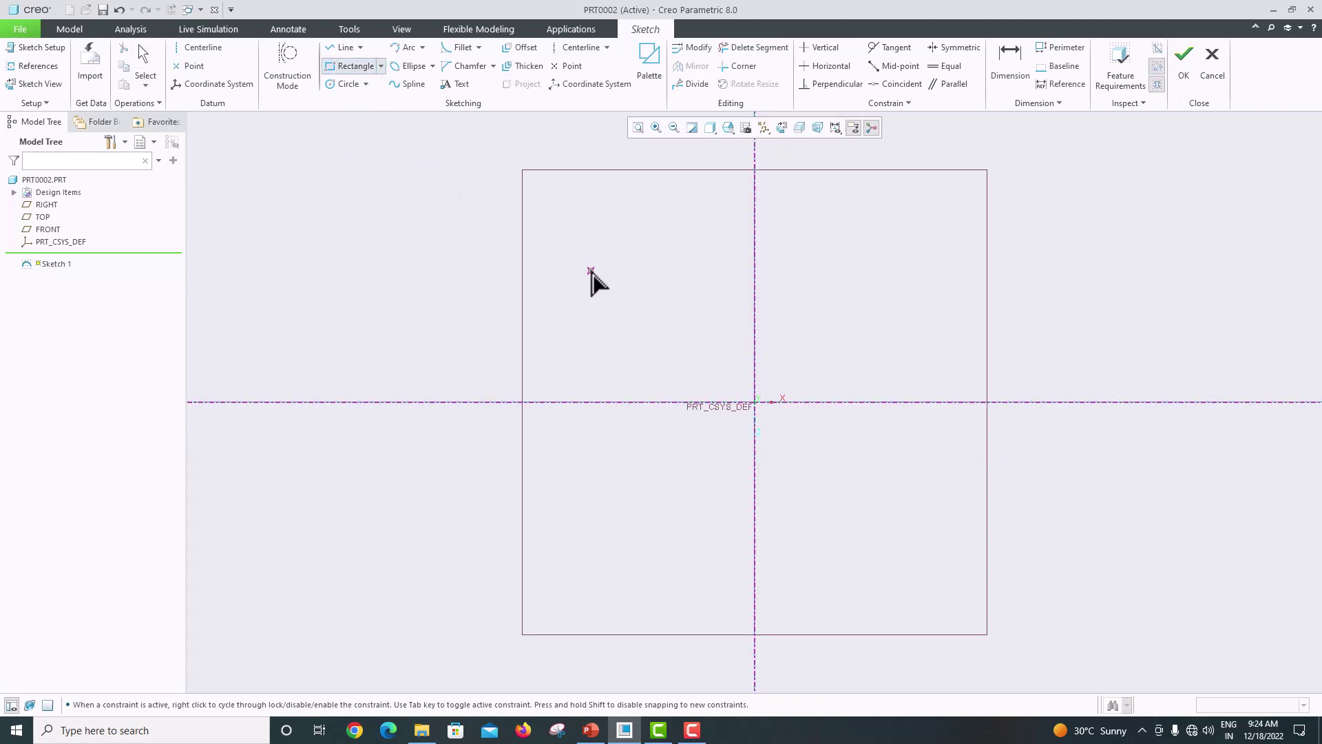
{"action": "left_click", "coordinate": [673, 270]}
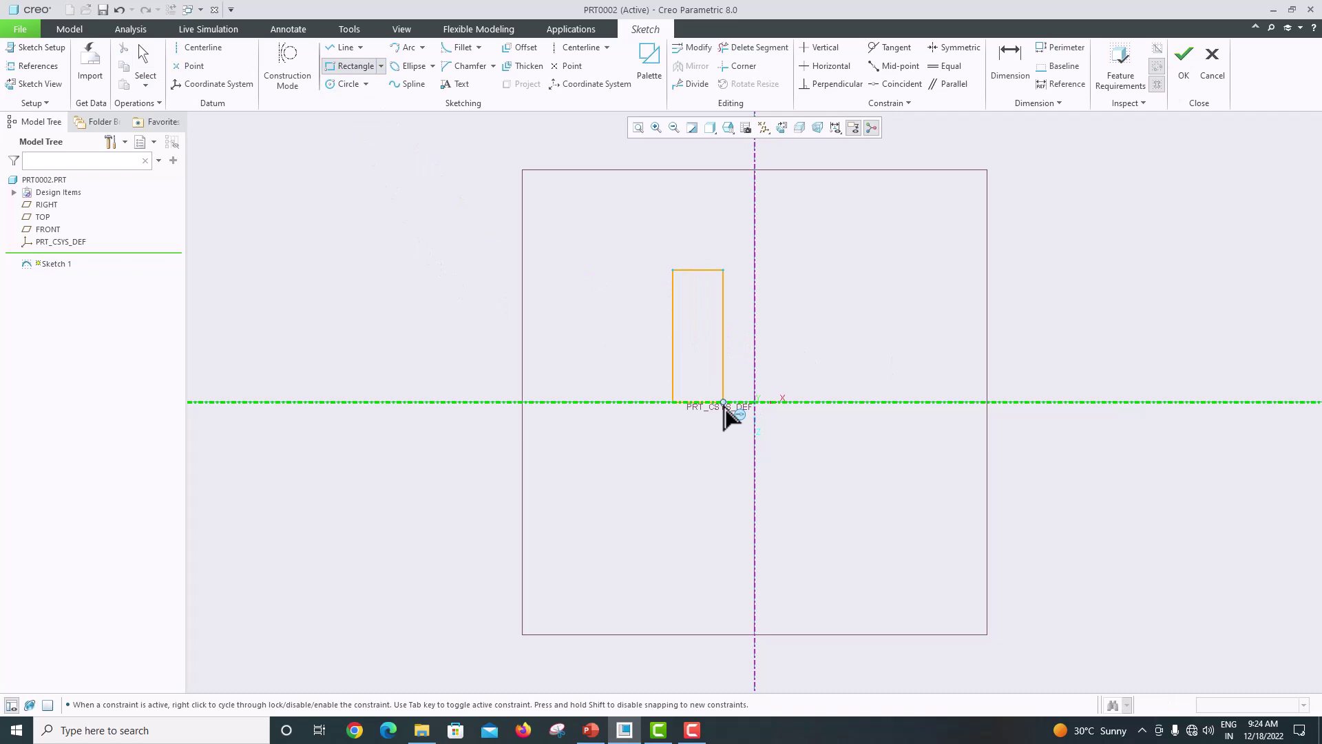
{"action": "left_click", "coordinate": [835, 536]}
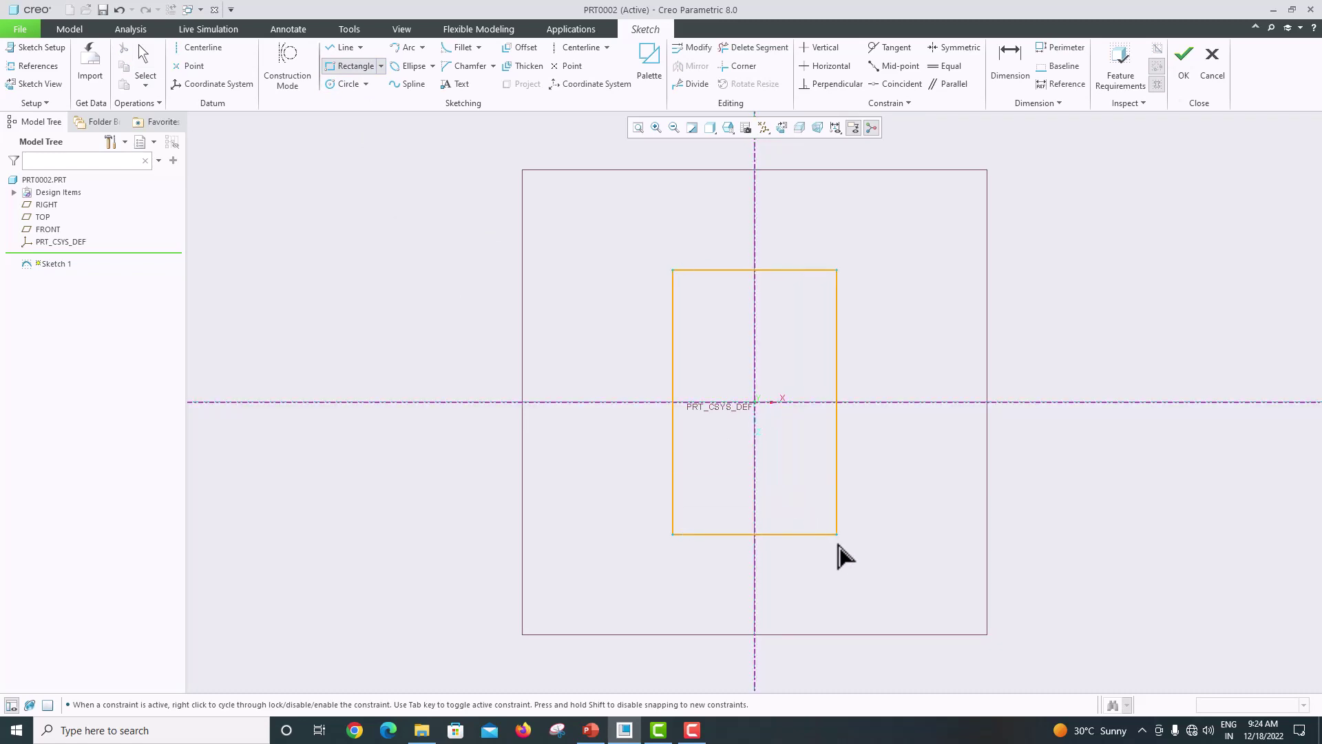
{"action": "middle_click", "coordinate": [925, 468]}
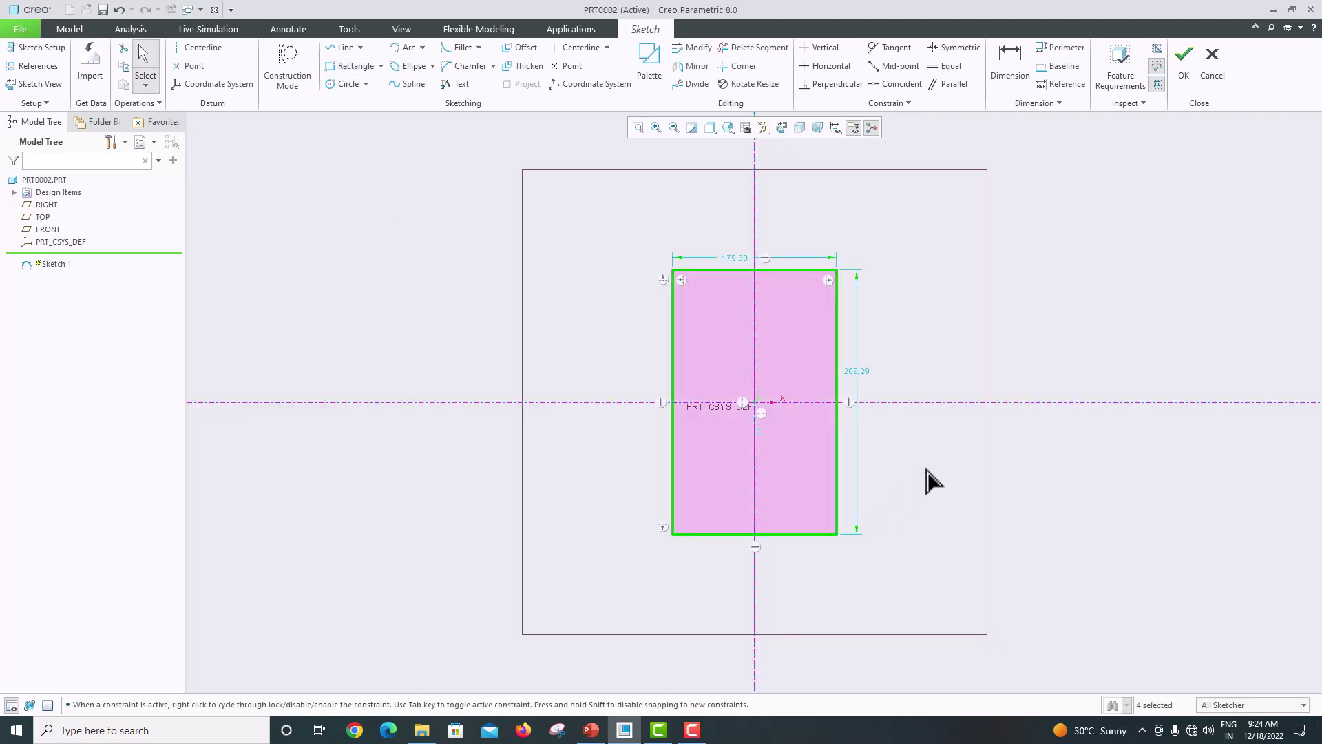
Set the rectangle's height to 56 mm and its width to 36 mm, checking the reference drawing in PowerPoint
{"action": "double_click", "coordinate": [858, 370]}
{"action": "type", "text": "56"}
{"action": "key", "text": "Return"}
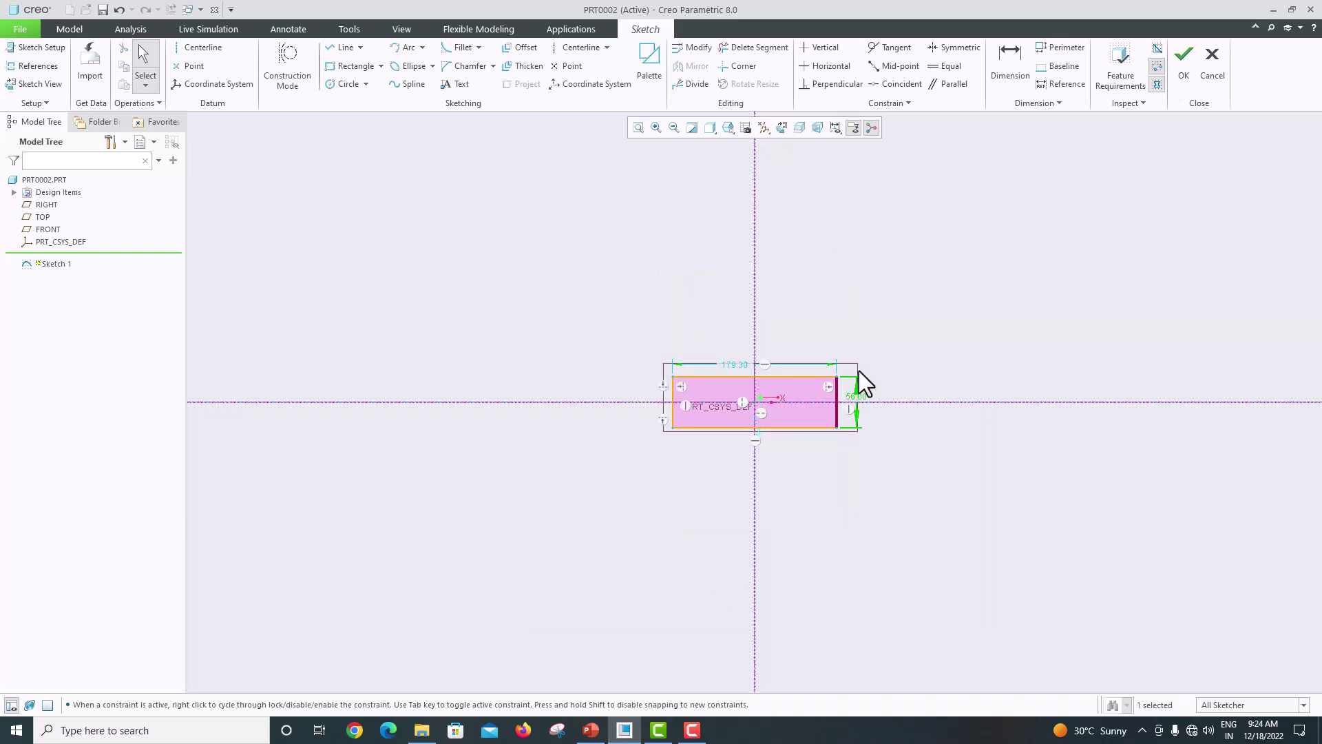
{"action": "left_click", "coordinate": [591, 729]}
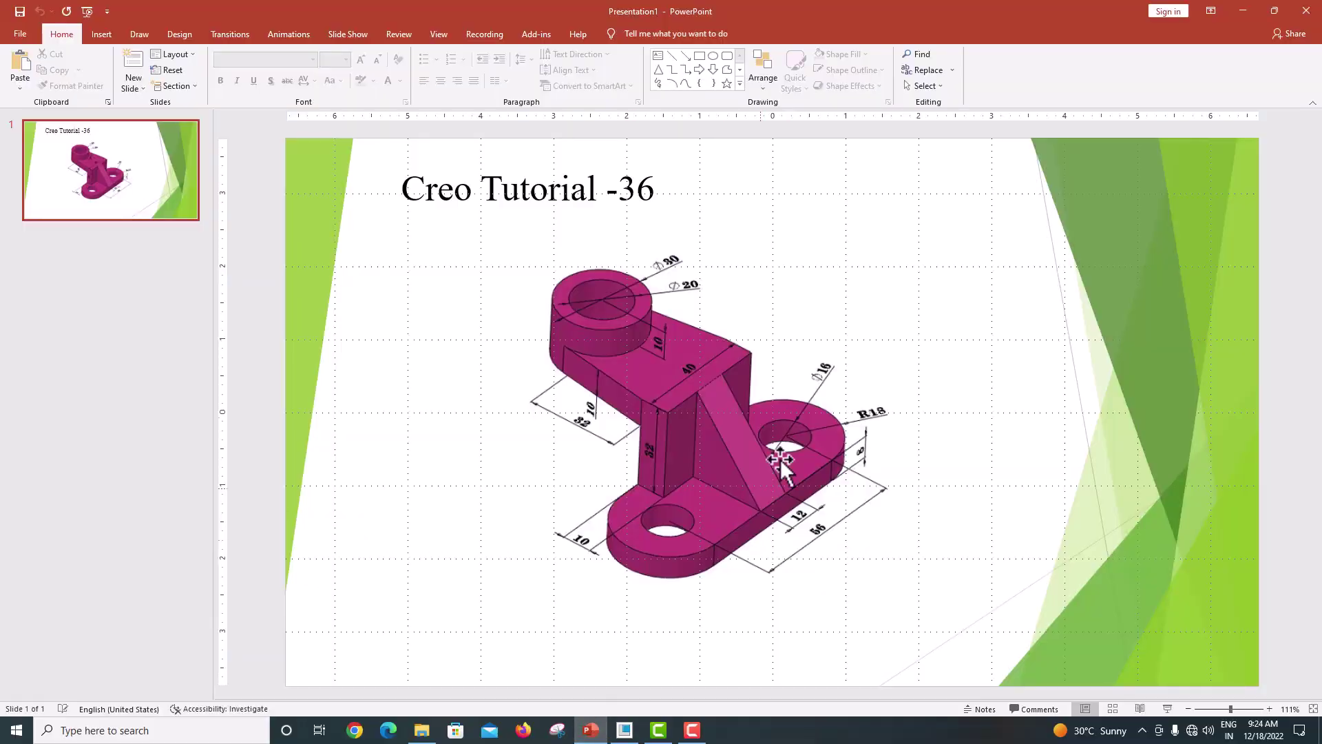
{"action": "left_click", "coordinate": [626, 729]}
{"action": "double_click", "coordinate": [739, 364]}
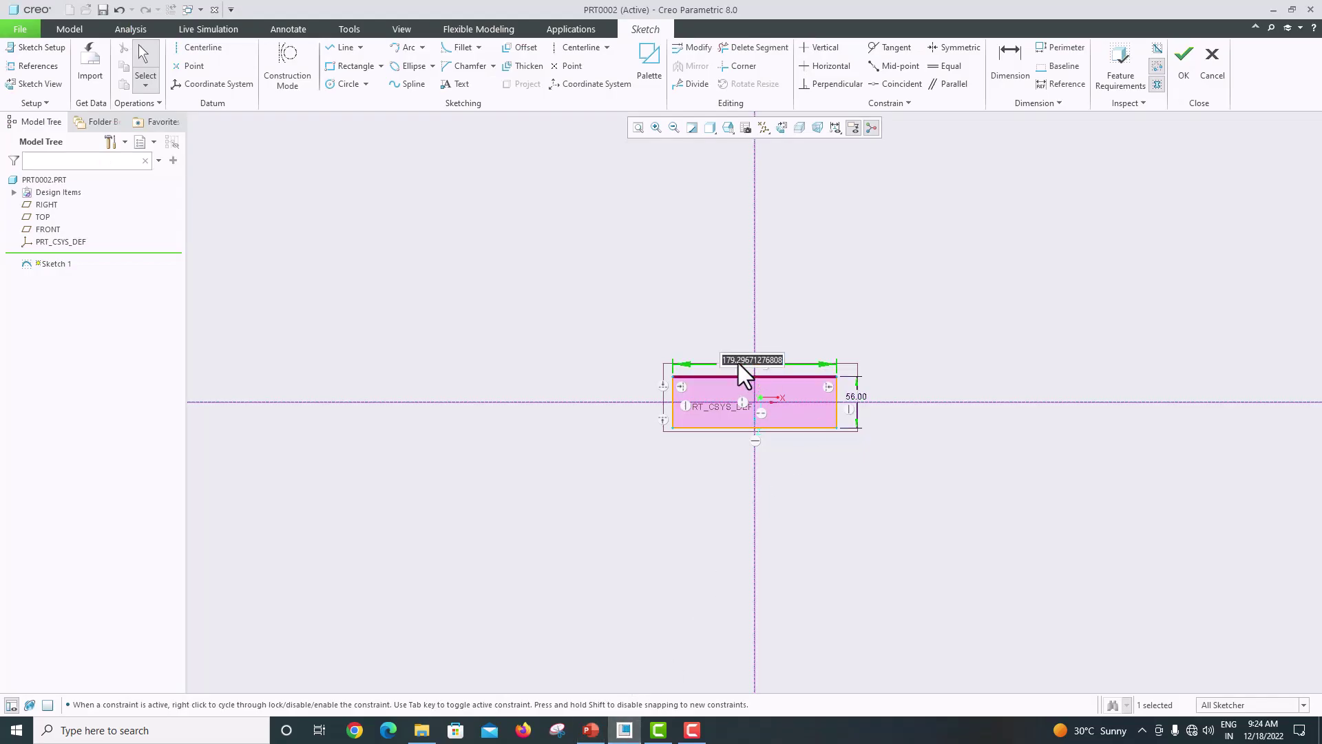
{"action": "type", "text": "37"}
{"action": "key", "text": "Return"}
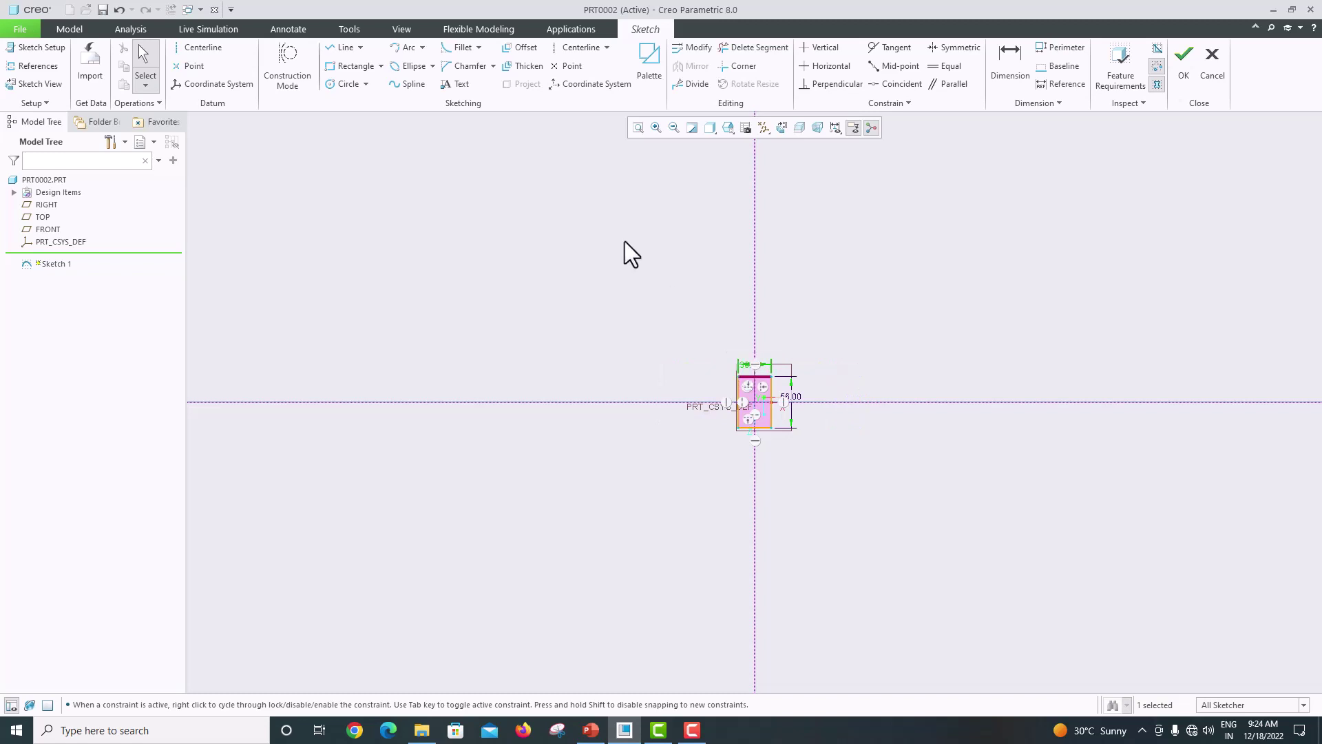
Sketch two concentric circles at the midpoint of the rectangle's upper edge, one spanning its full width and an inner one about 23 mm across
{"action": "left_click", "coordinate": [638, 128]}
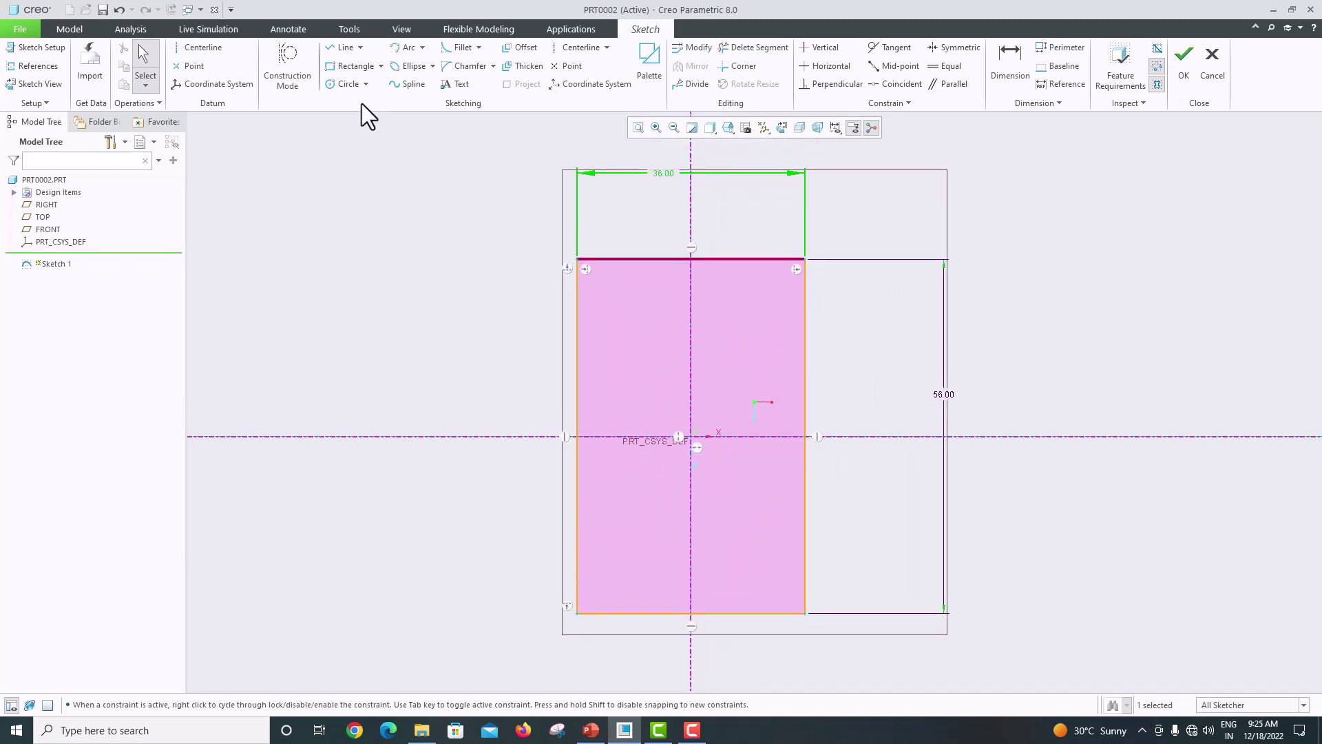
{"action": "left_click", "coordinate": [348, 84]}
{"action": "left_click", "coordinate": [691, 259]}
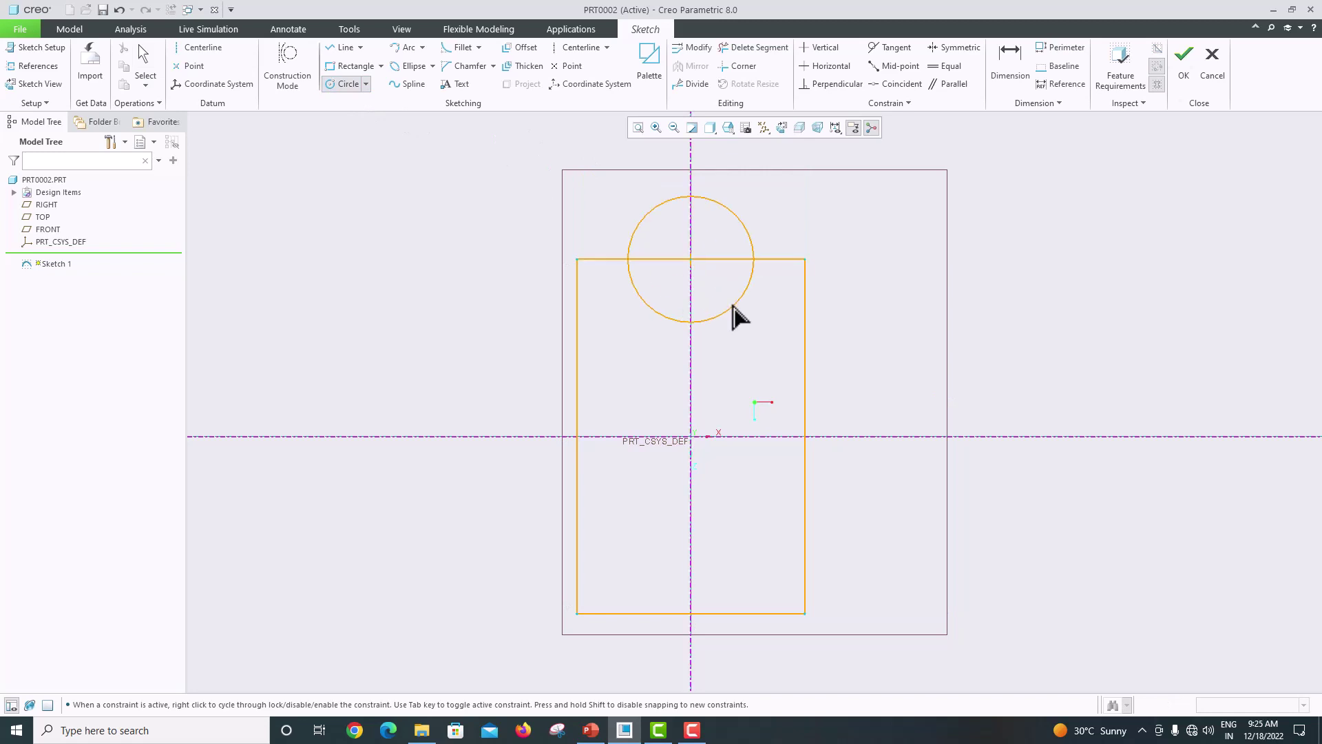
{"action": "left_click", "coordinate": [761, 349]}
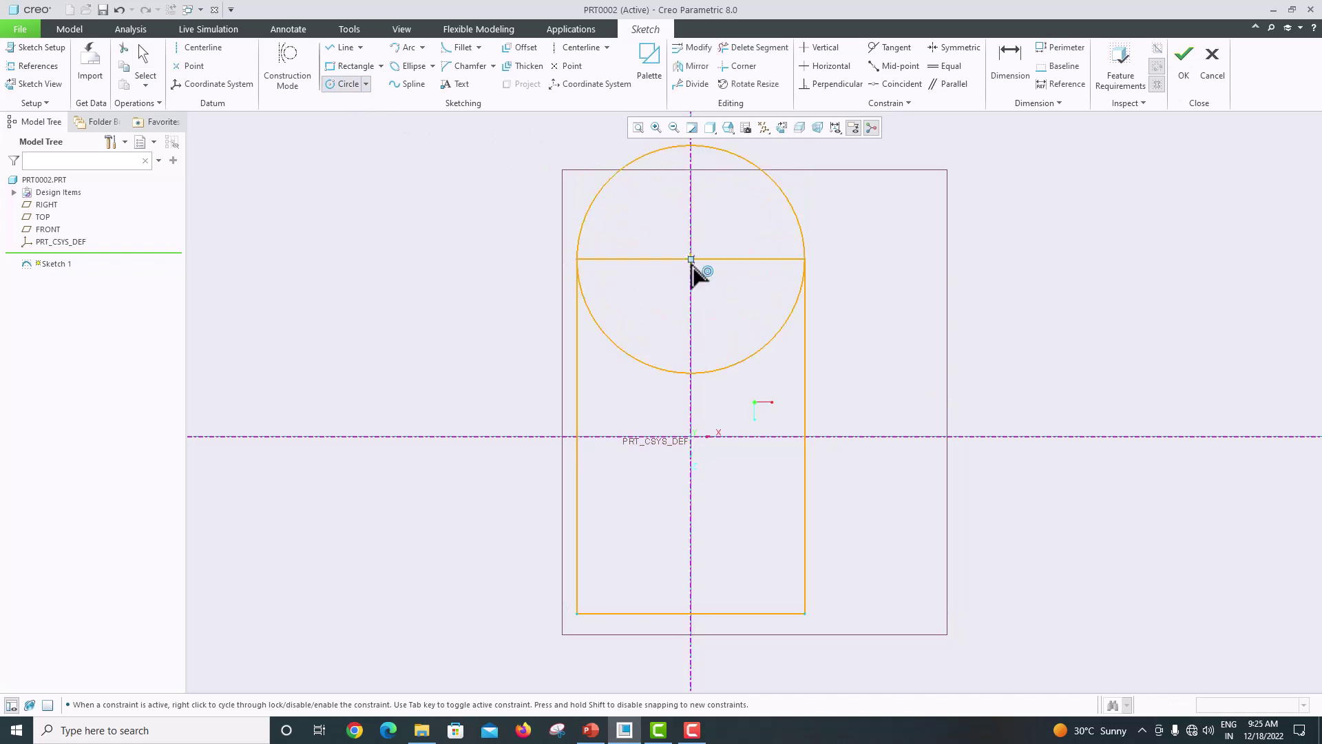
{"action": "left_click", "coordinate": [691, 259]}
{"action": "left_click", "coordinate": [740, 317]}
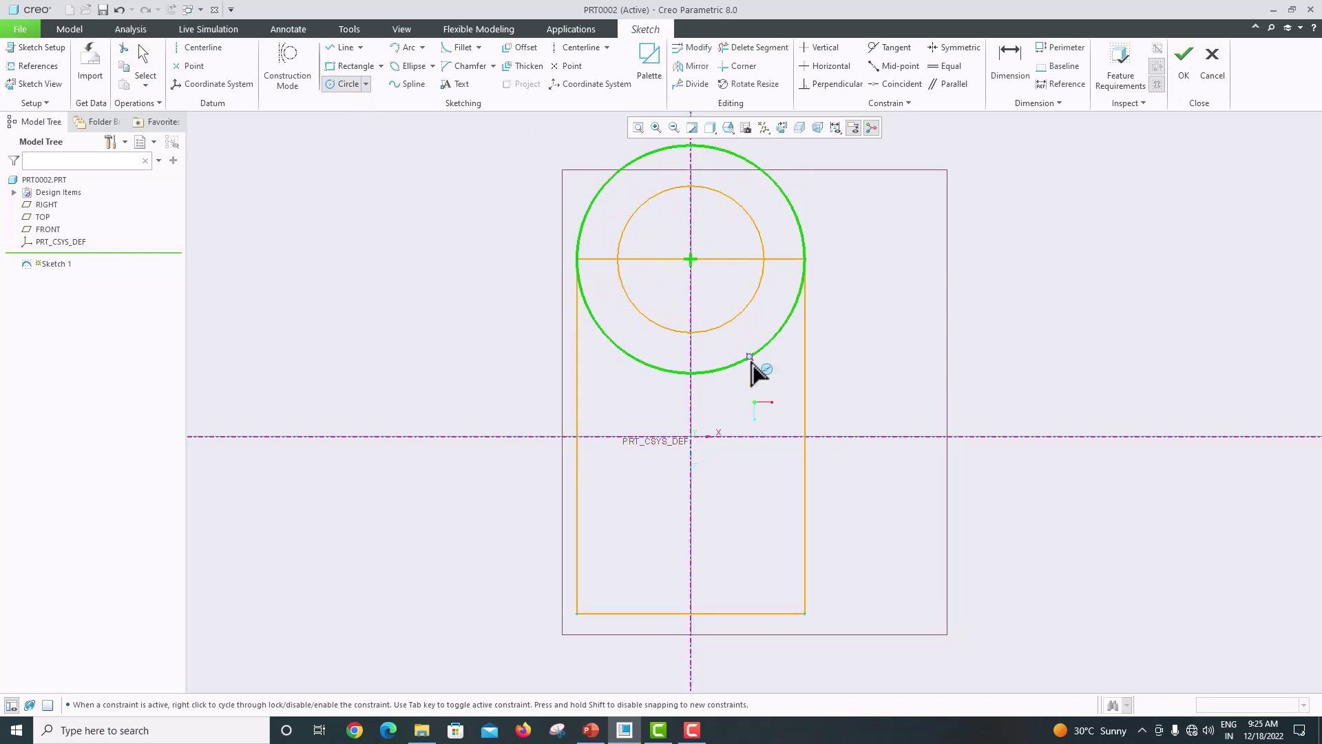
Sketch two matching concentric circles at the midpoint of the rectangle's lower edge, equal in size to the upper pair
{"action": "left_click", "coordinate": [690, 613]}
{"action": "left_click", "coordinate": [730, 693]}
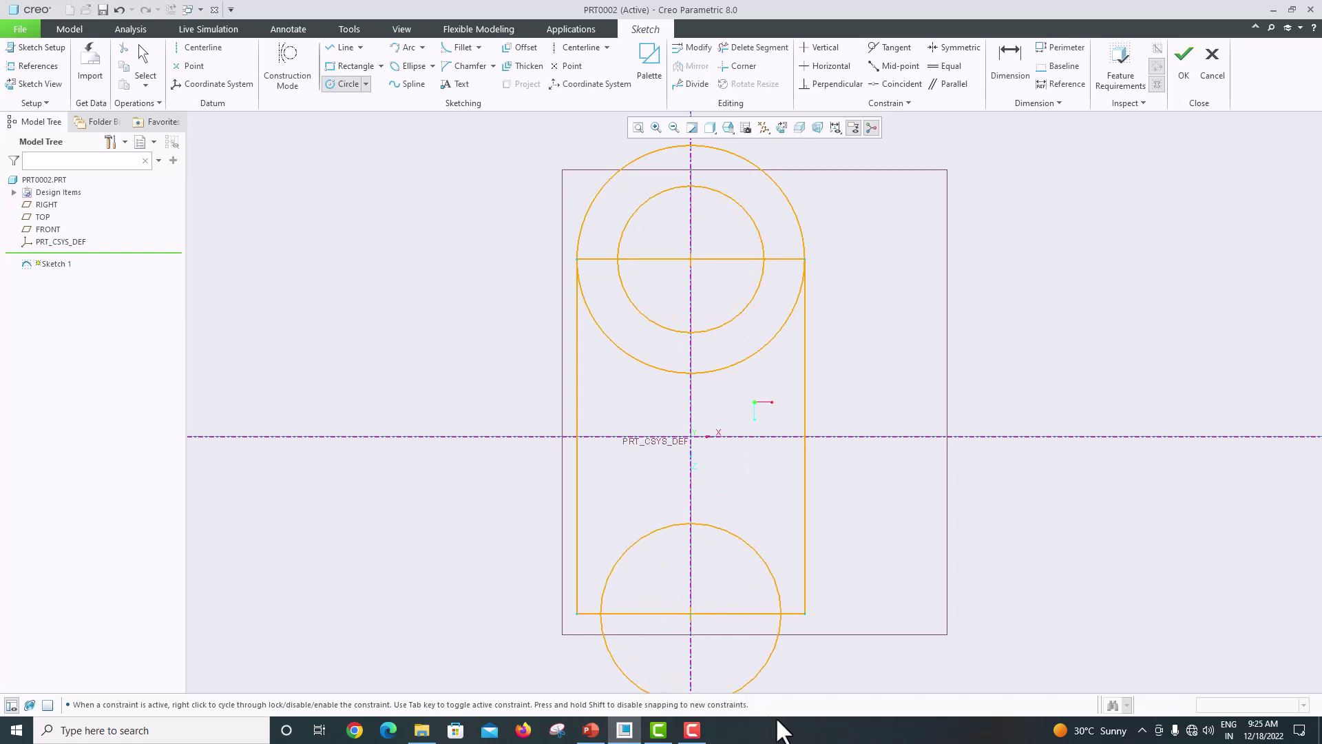
{"action": "left_click", "coordinate": [777, 677]}
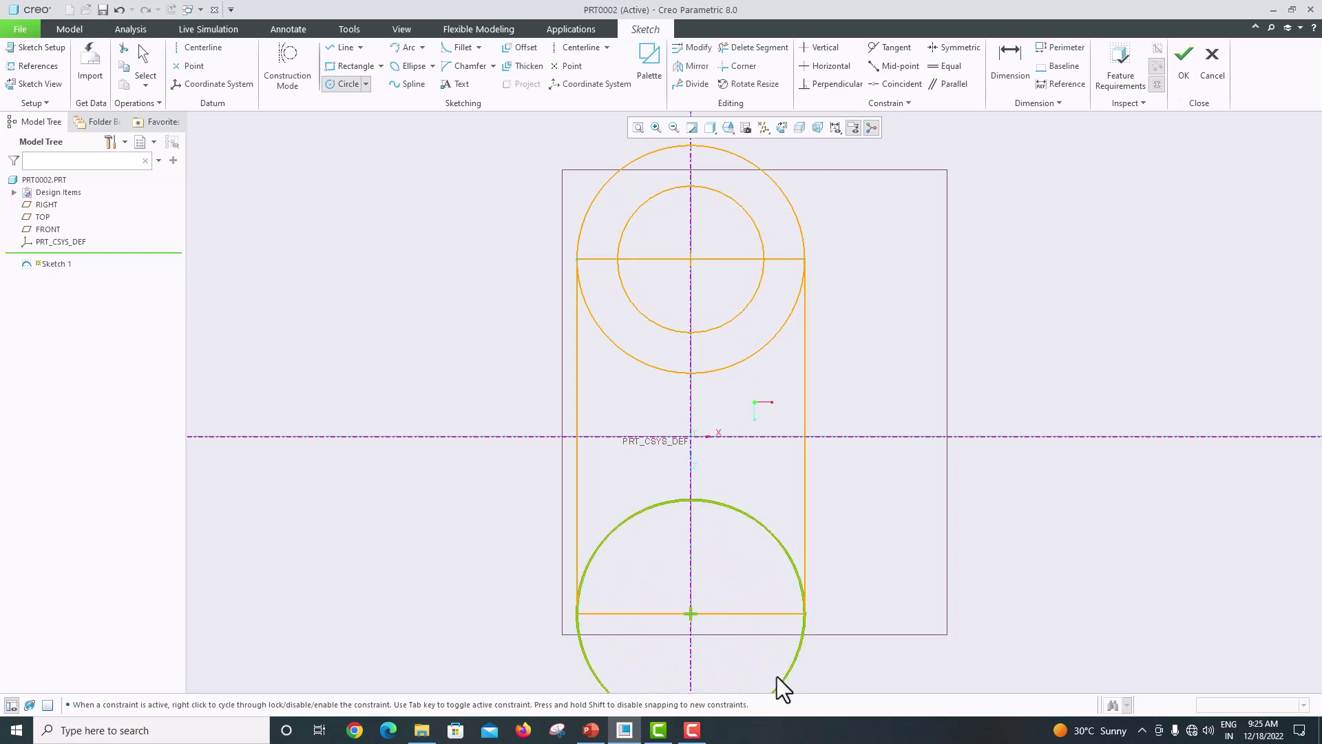
{"action": "left_click", "coordinate": [691, 613]}
{"action": "left_click", "coordinate": [742, 678]}
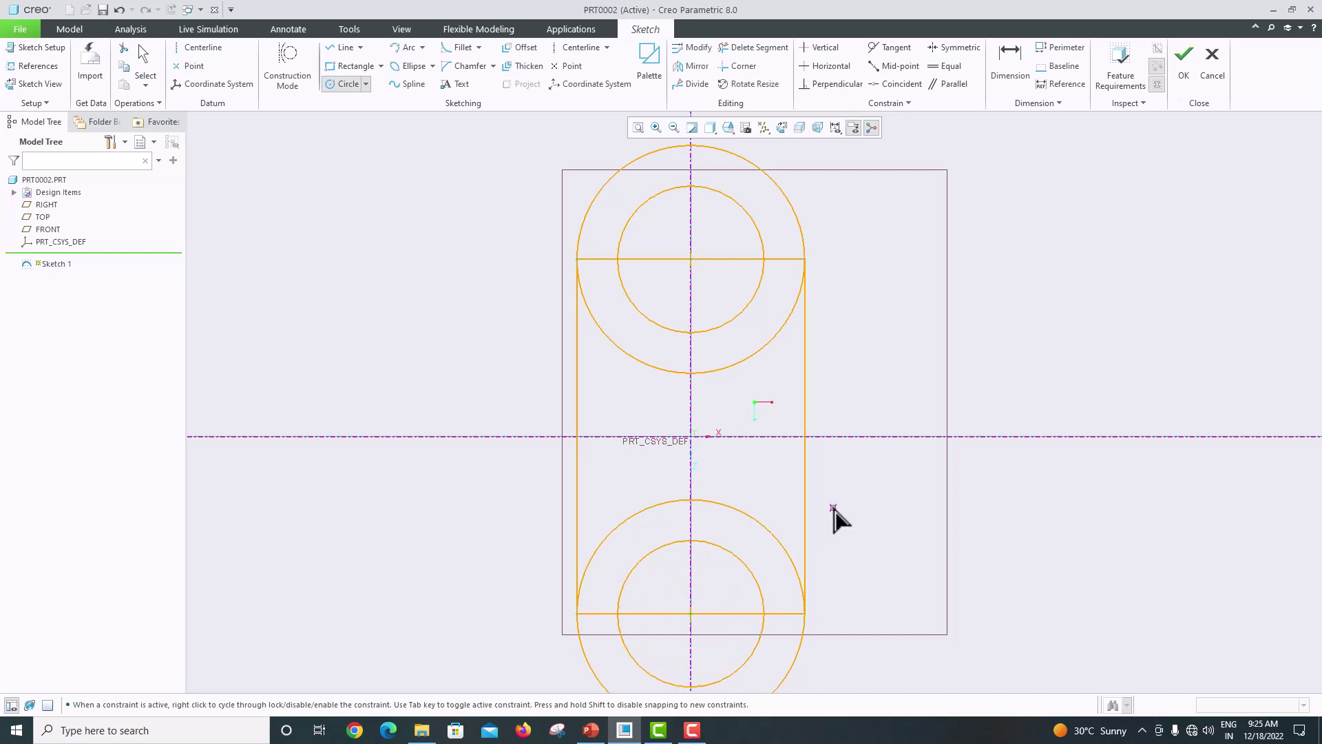
{"action": "middle_click", "coordinate": [900, 355]}
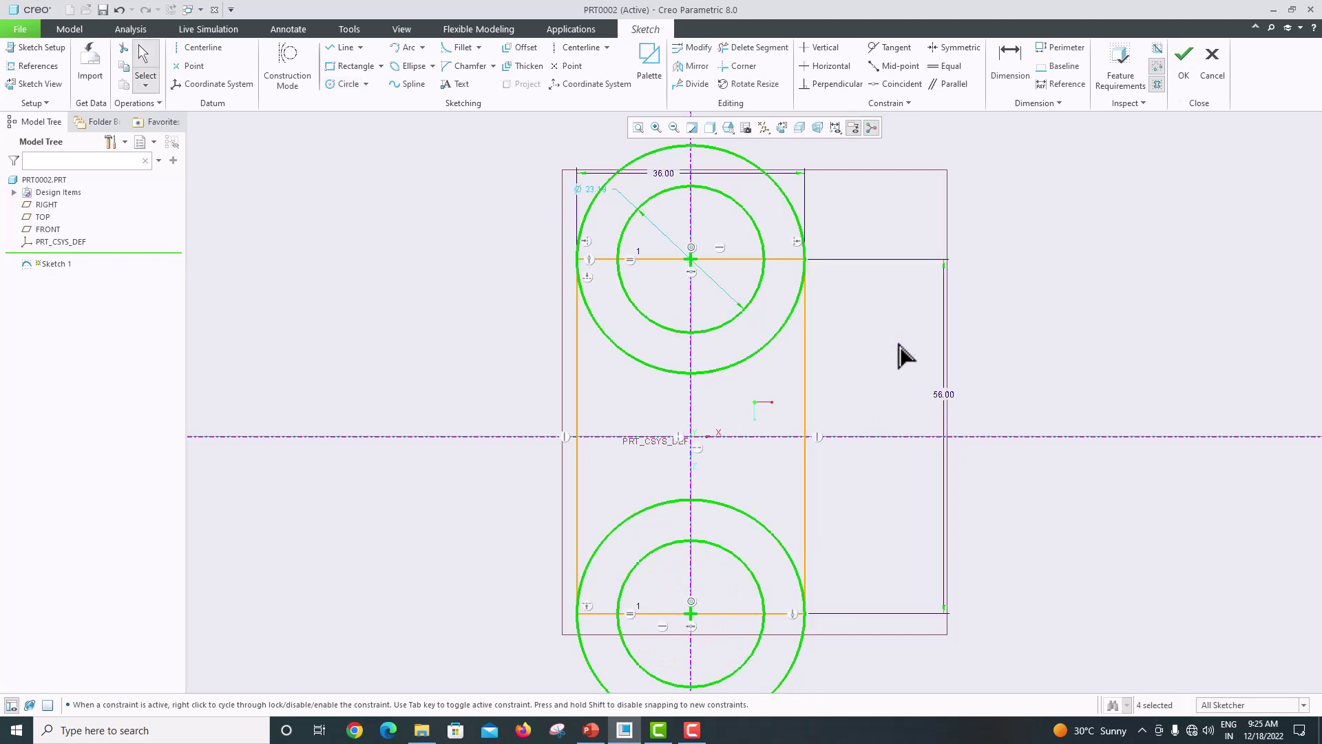
Set the diameter of the inner circle at the rectangle's upper edge to 16 mm, checking the reference drawing in PowerPoint
{"action": "scroll", "coordinate": [832, 355], "scroll_direction": "down", "scroll_amount": 3}
{"action": "scroll", "coordinate": [734, 268], "scroll_direction": "up", "scroll_amount": 5}
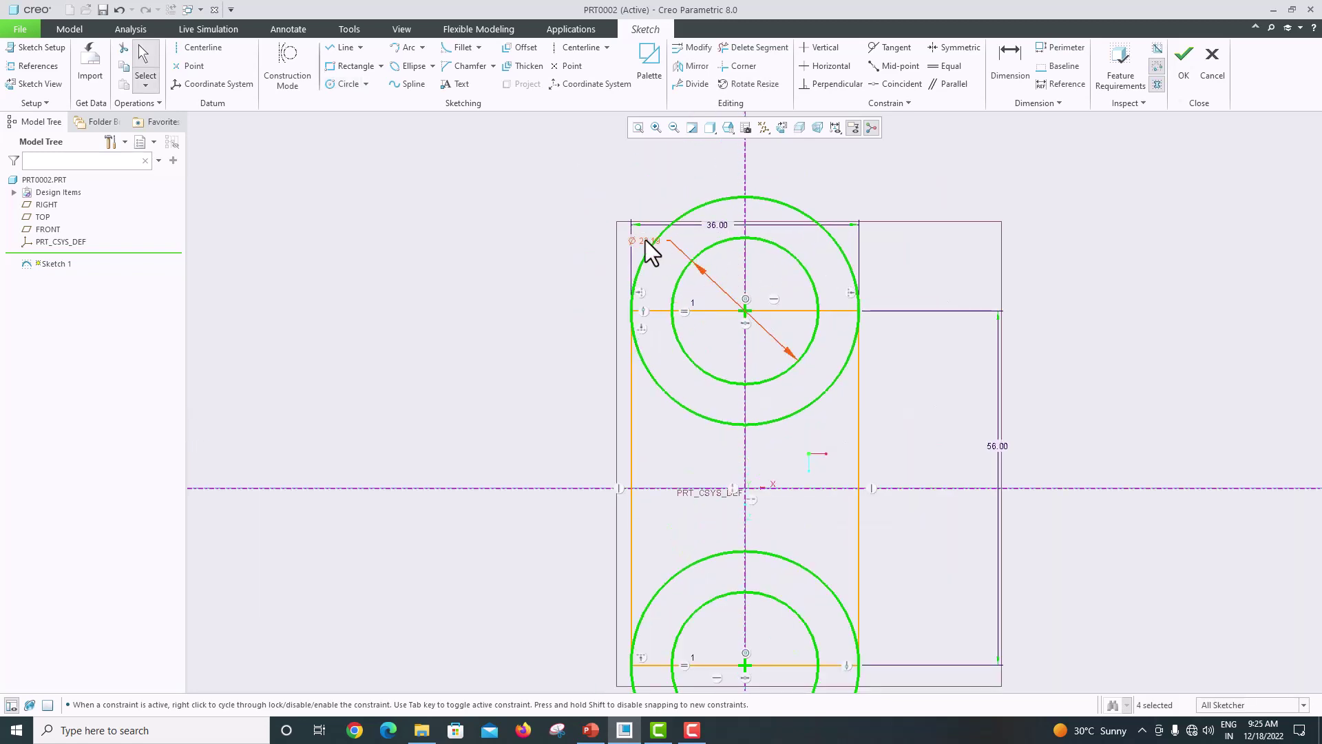
{"action": "left_click_drag", "start_coordinate": [643, 242], "coordinate": [631, 255]}
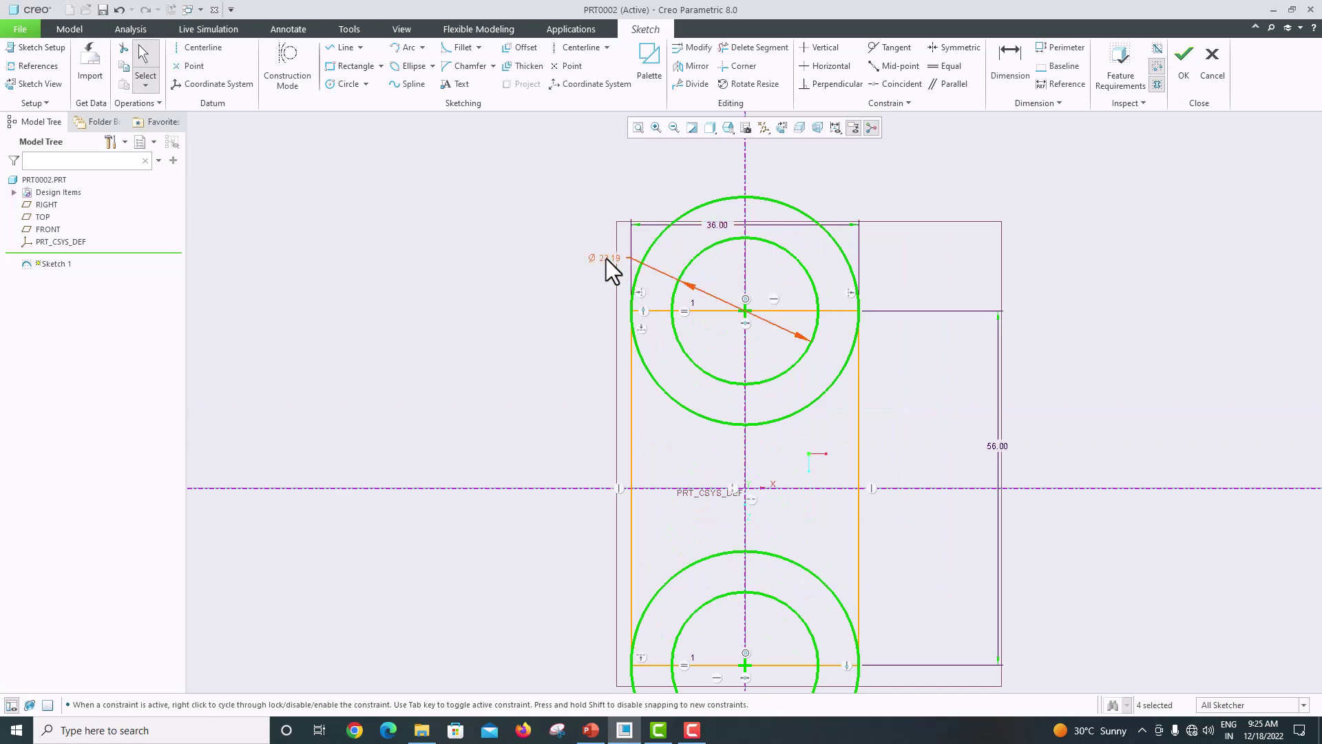
{"action": "left_click", "coordinate": [591, 730]}
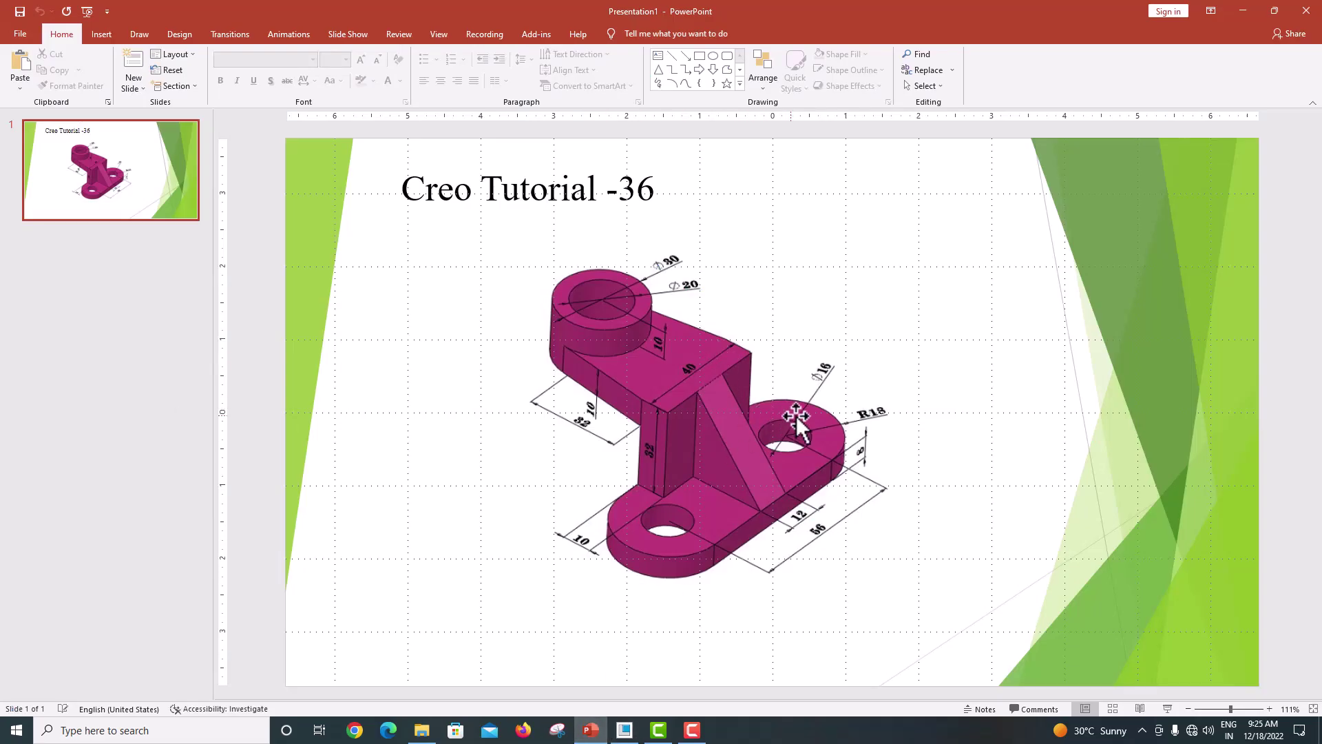
{"action": "left_click", "coordinate": [624, 730]}
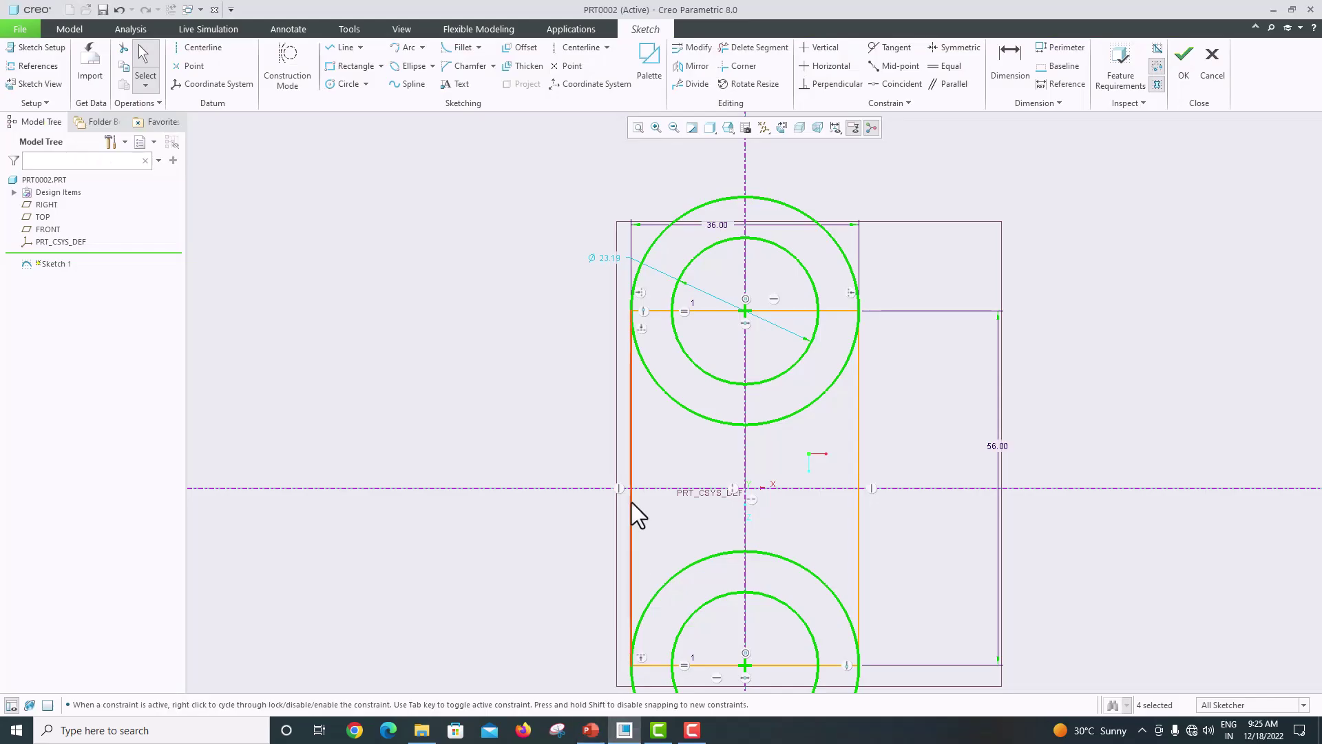
{"action": "double_click", "coordinate": [618, 256]}
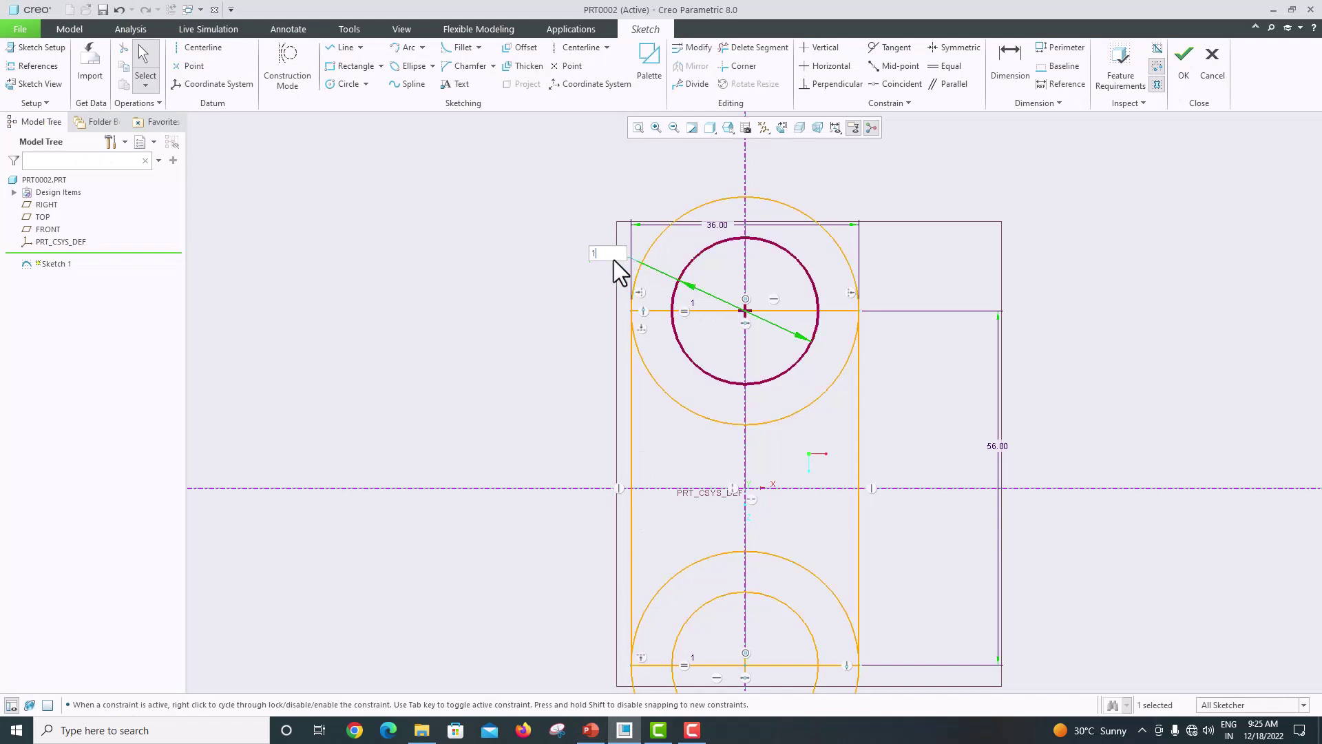
{"action": "type", "text": "16"}
{"action": "key", "text": "Return"}
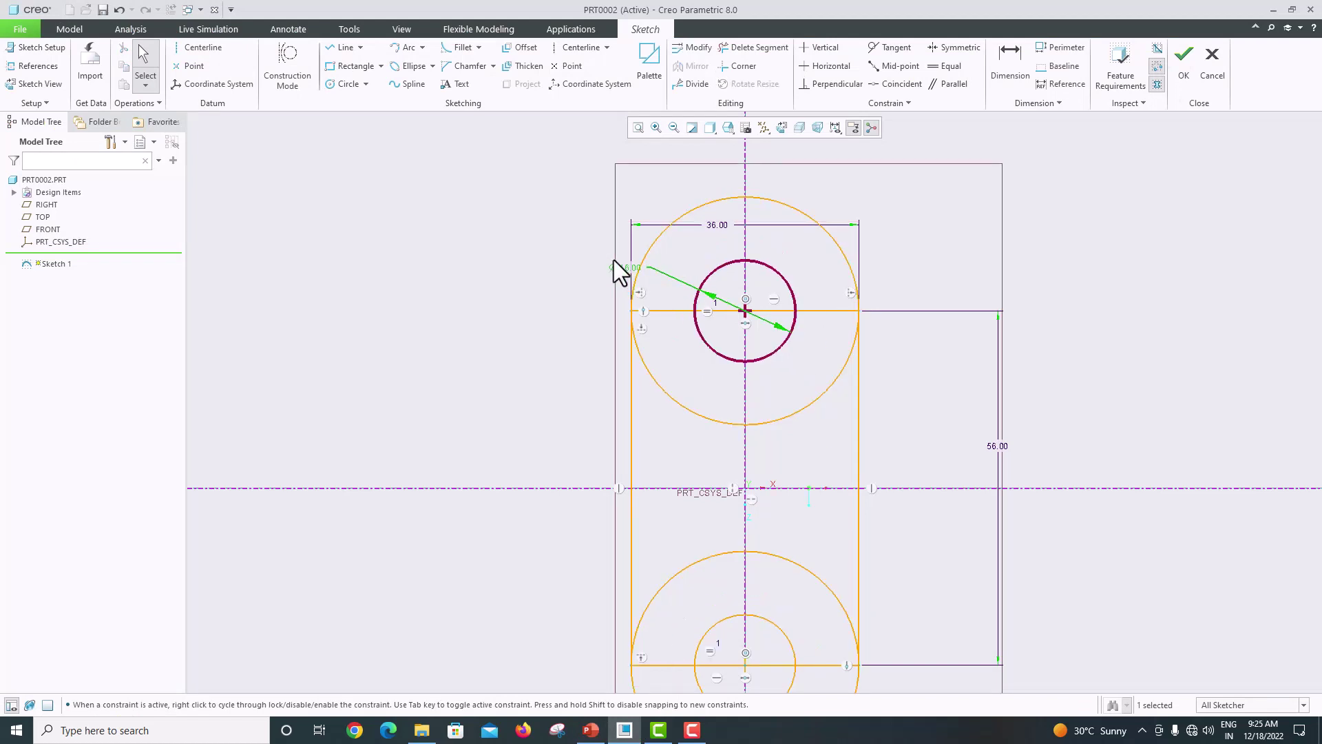
Trim away the inward half of the upper outer circle and the rectangle's entire upper edge
{"action": "scroll", "coordinate": [787, 370], "scroll_direction": "down", "scroll_amount": 1}
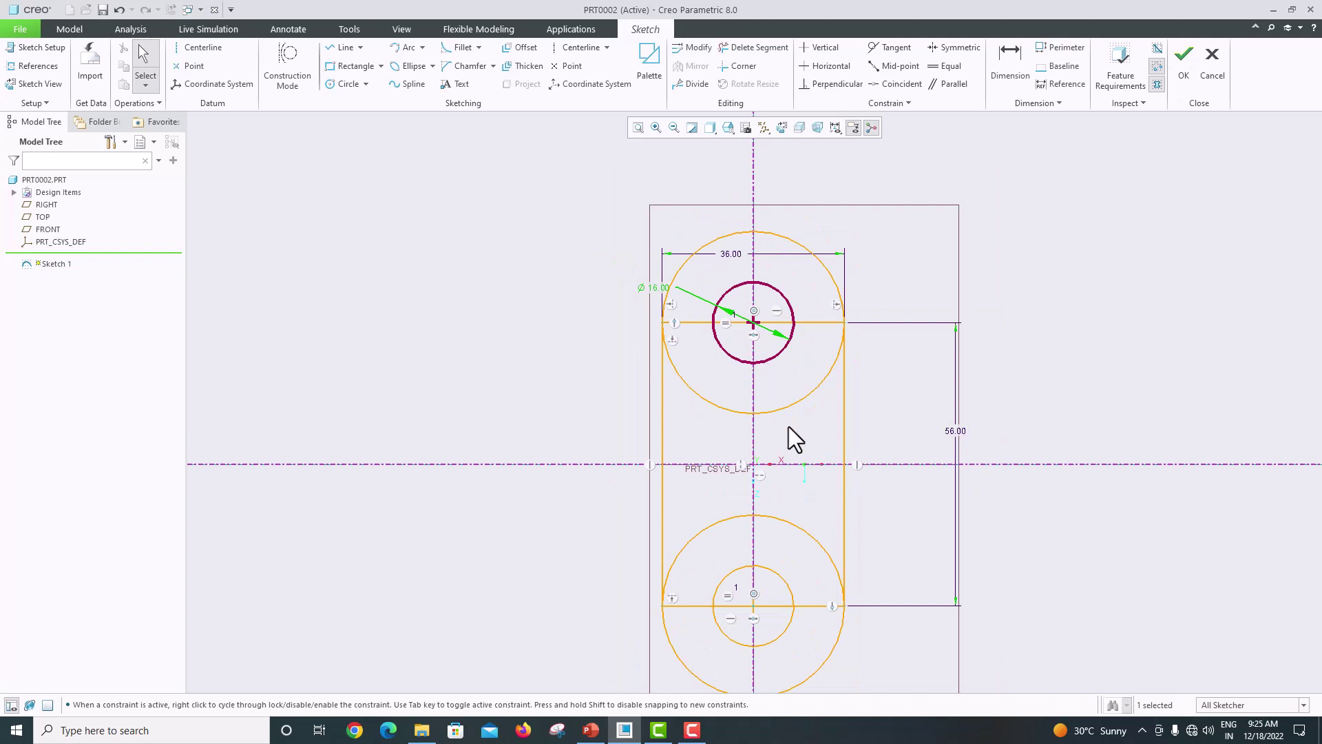
{"action": "left_click", "coordinate": [753, 51]}
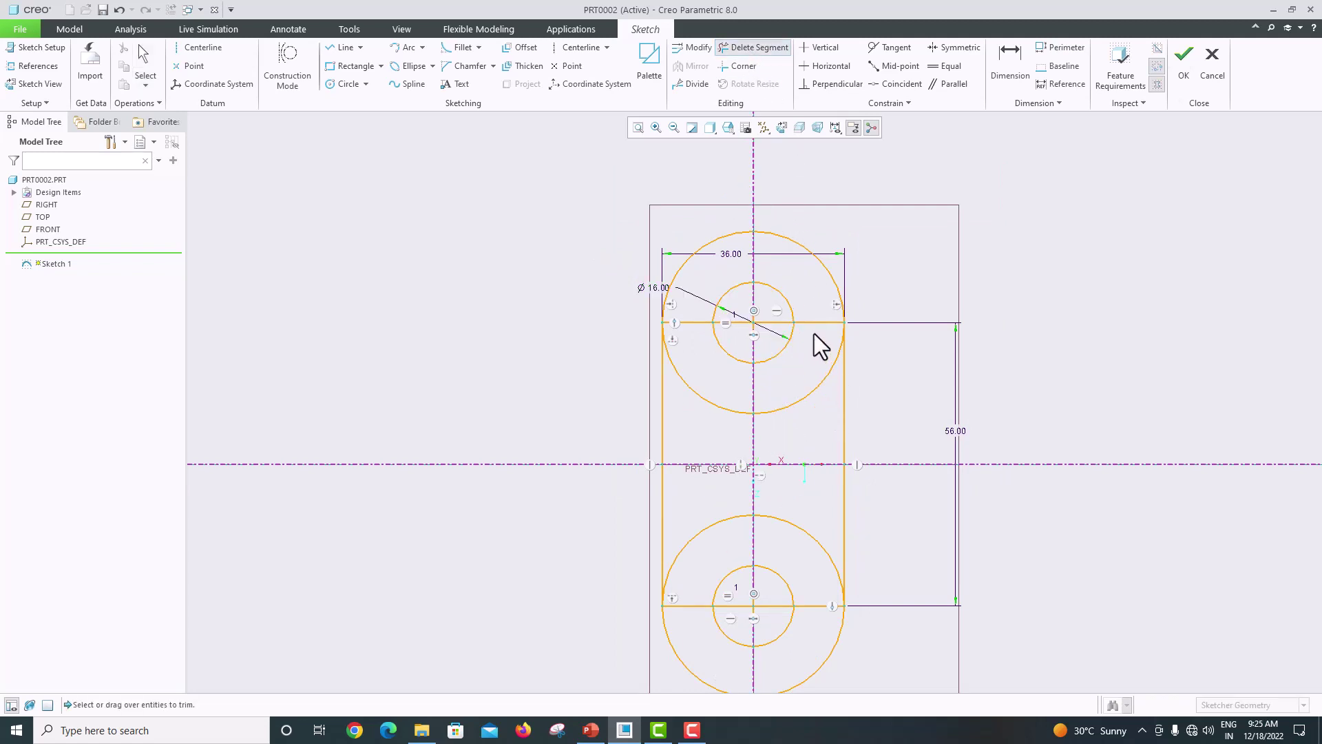
{"action": "left_click_drag", "start_coordinate": [813, 327], "coordinate": [821, 377]}
{"action": "left_click", "coordinate": [708, 399]}
{"action": "left_click", "coordinate": [689, 323]}
{"action": "left_click", "coordinate": [732, 324]}
{"action": "left_click", "coordinate": [773, 324]}
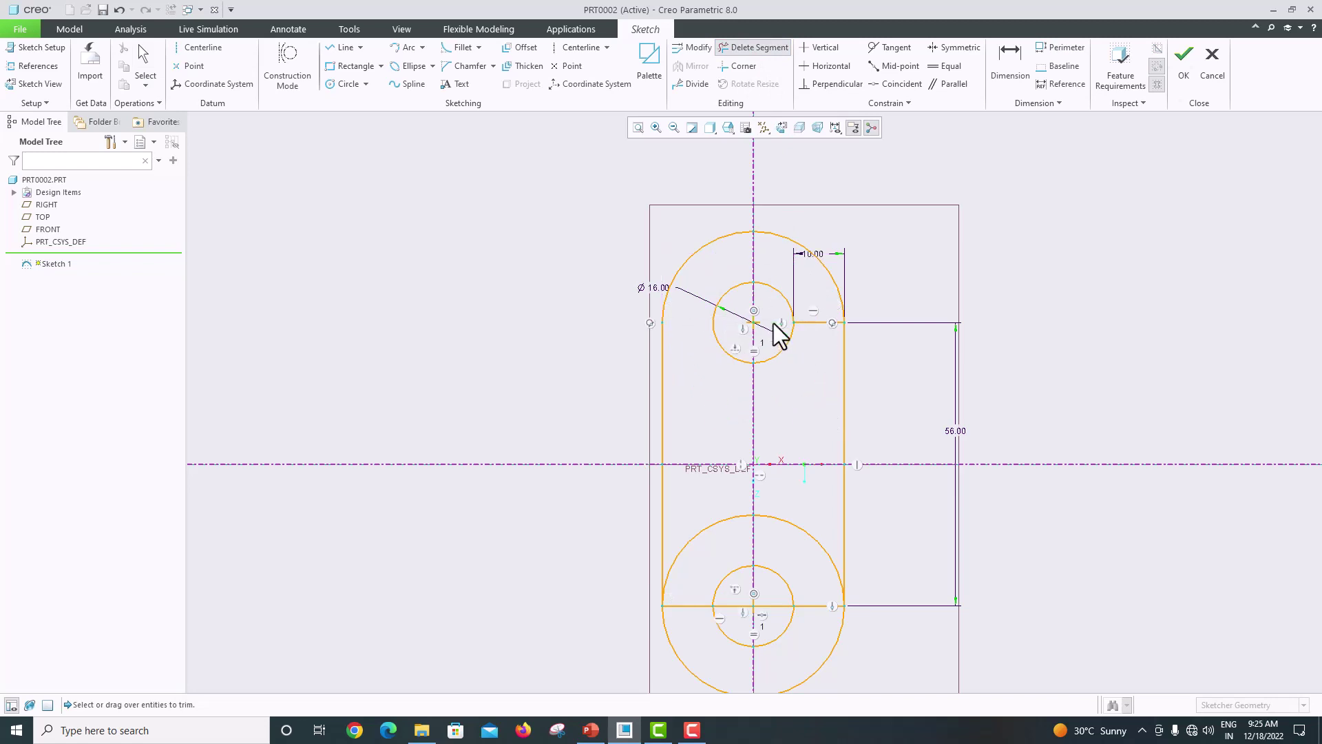
{"action": "left_click", "coordinate": [828, 324]}
Trim away the inward half of the lower outer circle and the rectangle's lower edge, and finish the base plate sketch
{"action": "left_click", "coordinate": [807, 543]}
{"action": "left_click", "coordinate": [704, 525]}
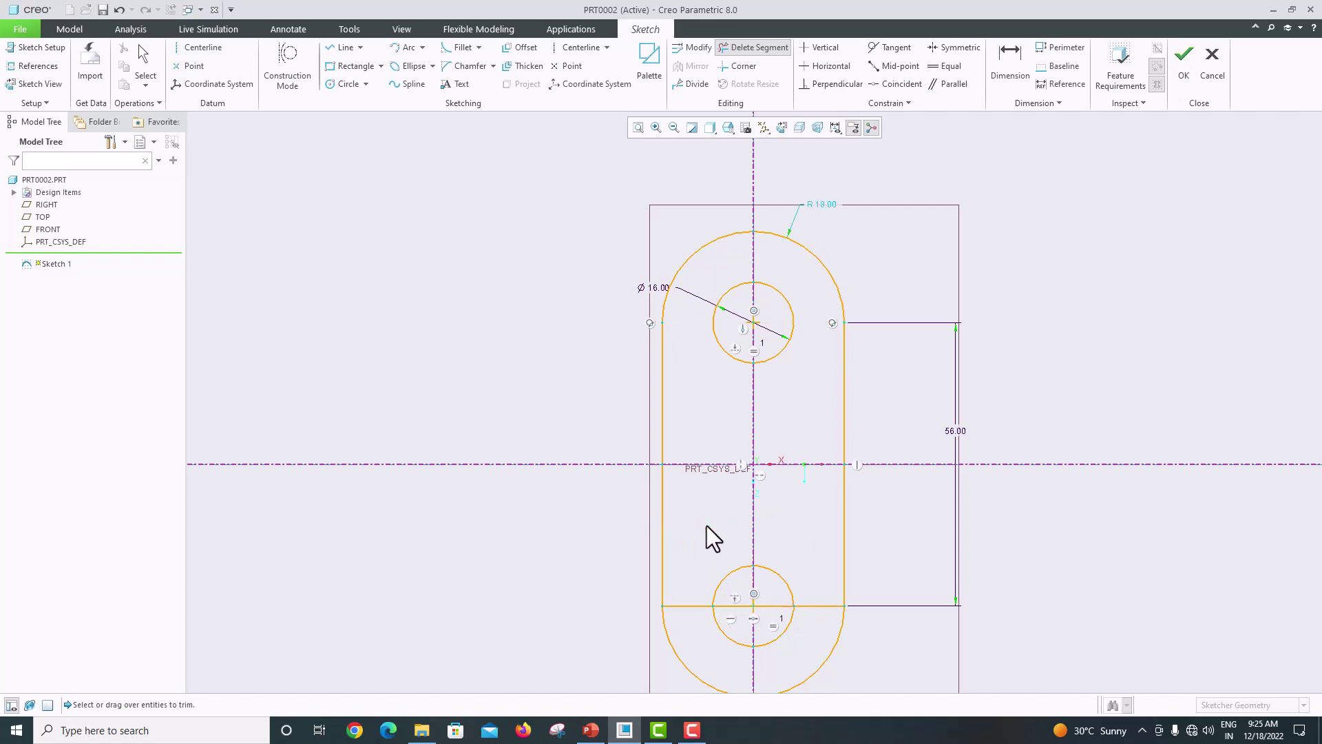
{"action": "left_click", "coordinate": [737, 609]}
{"action": "left_click", "coordinate": [779, 613]}
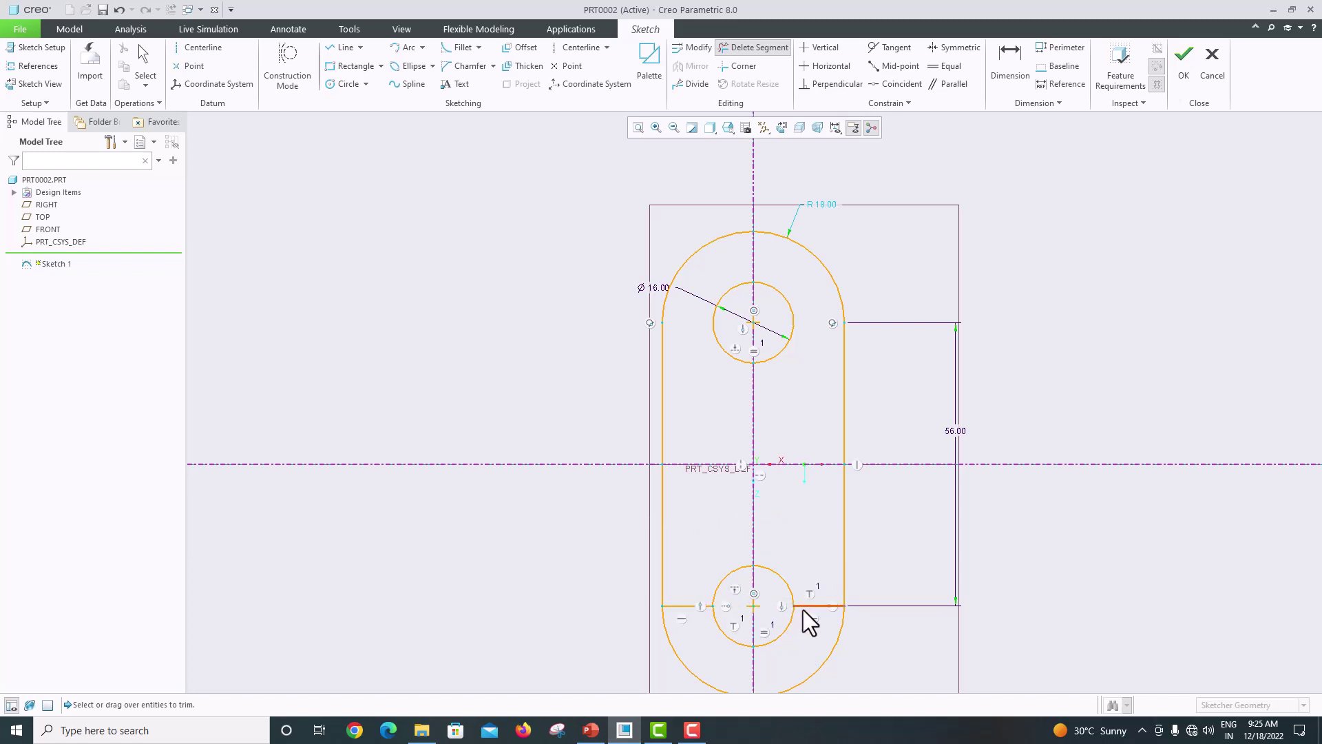
{"action": "left_click", "coordinate": [698, 608]}
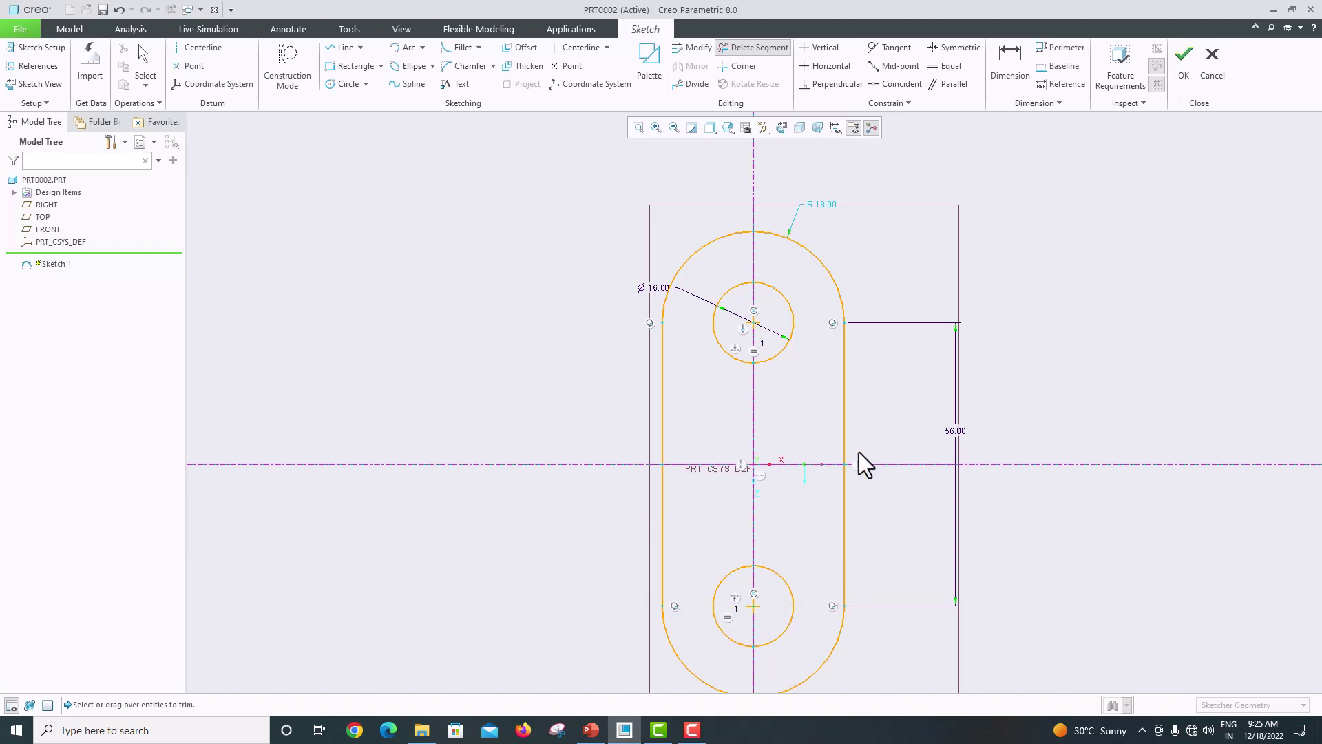
{"action": "middle_click", "coordinate": [919, 395]}
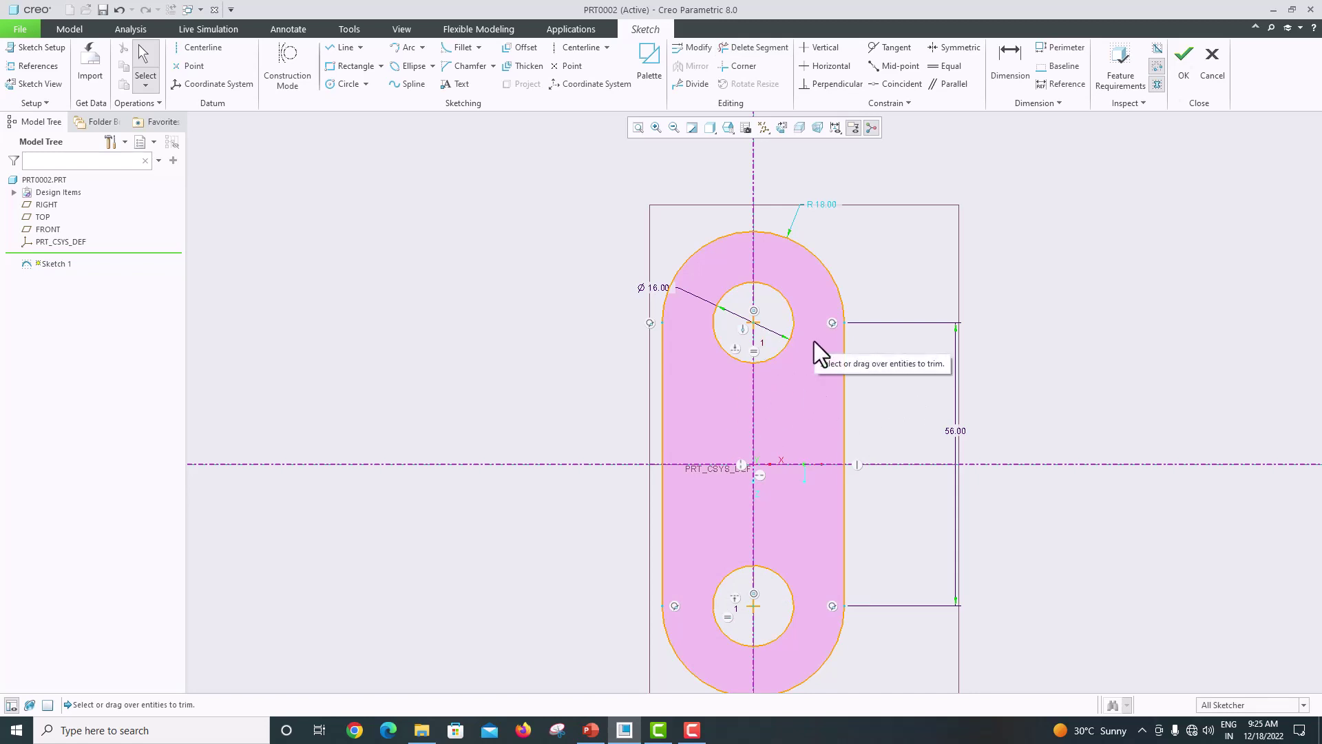
{"action": "scroll", "coordinate": [814, 341], "scroll_direction": "down", "scroll_amount": 2}
{"action": "scroll", "coordinate": [903, 365], "scroll_direction": "up", "scroll_amount": 1}
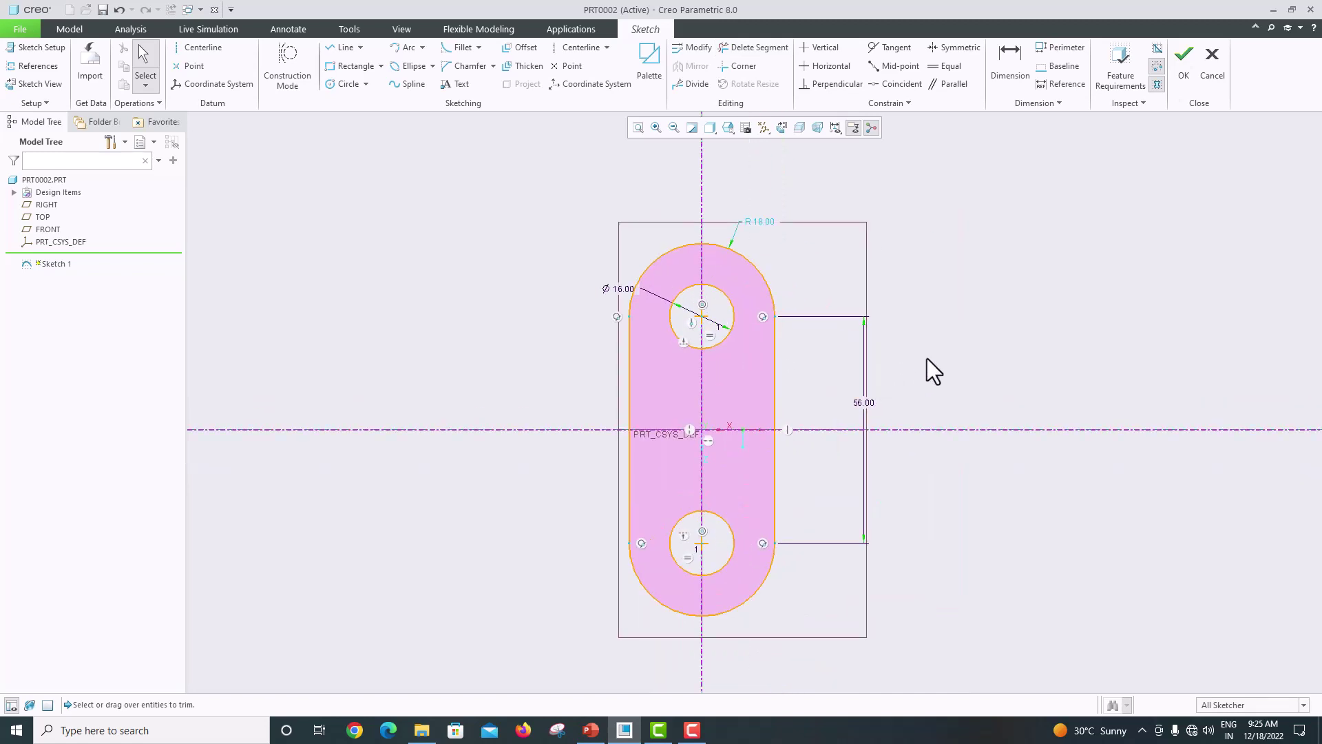
{"action": "left_click", "coordinate": [1187, 87]}
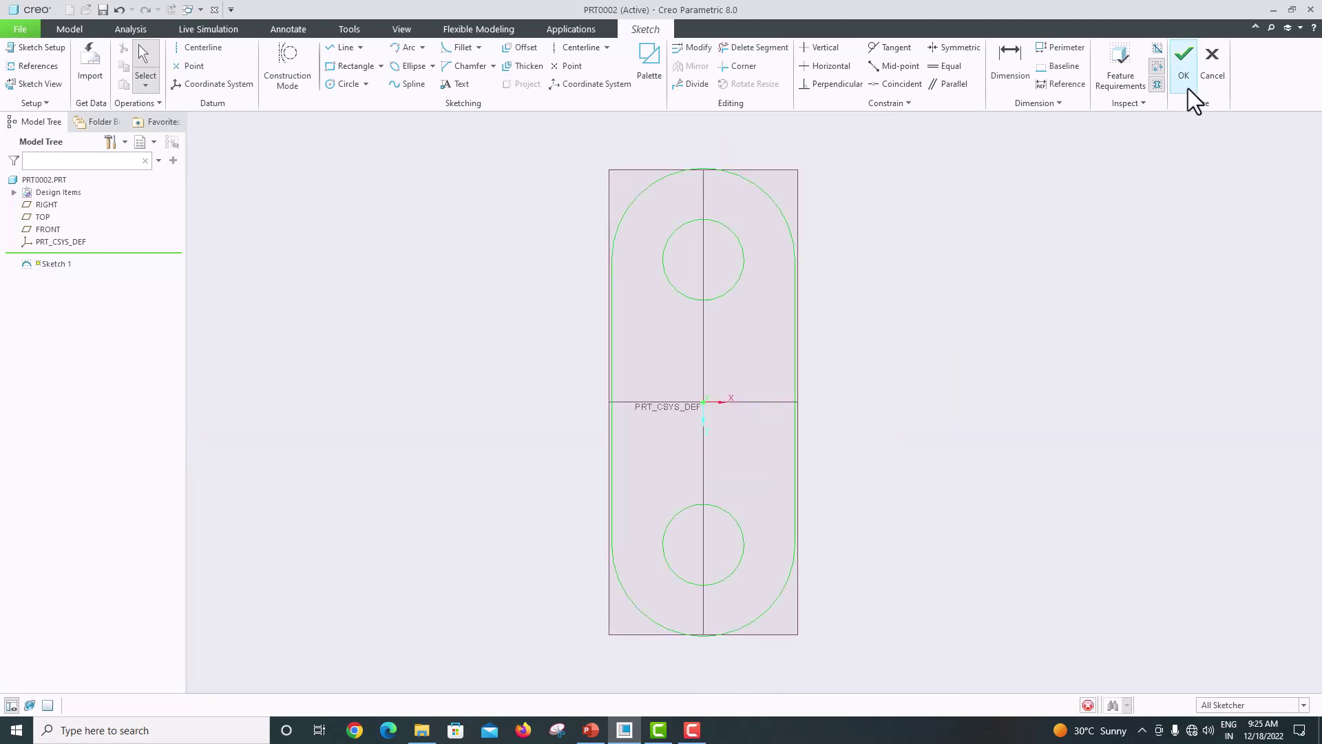
Extrude the base plate sketch symmetrically to a total depth of 8 mm, checking the thickness in the PowerPoint drawing
{"action": "left_click", "coordinate": [471, 78]}
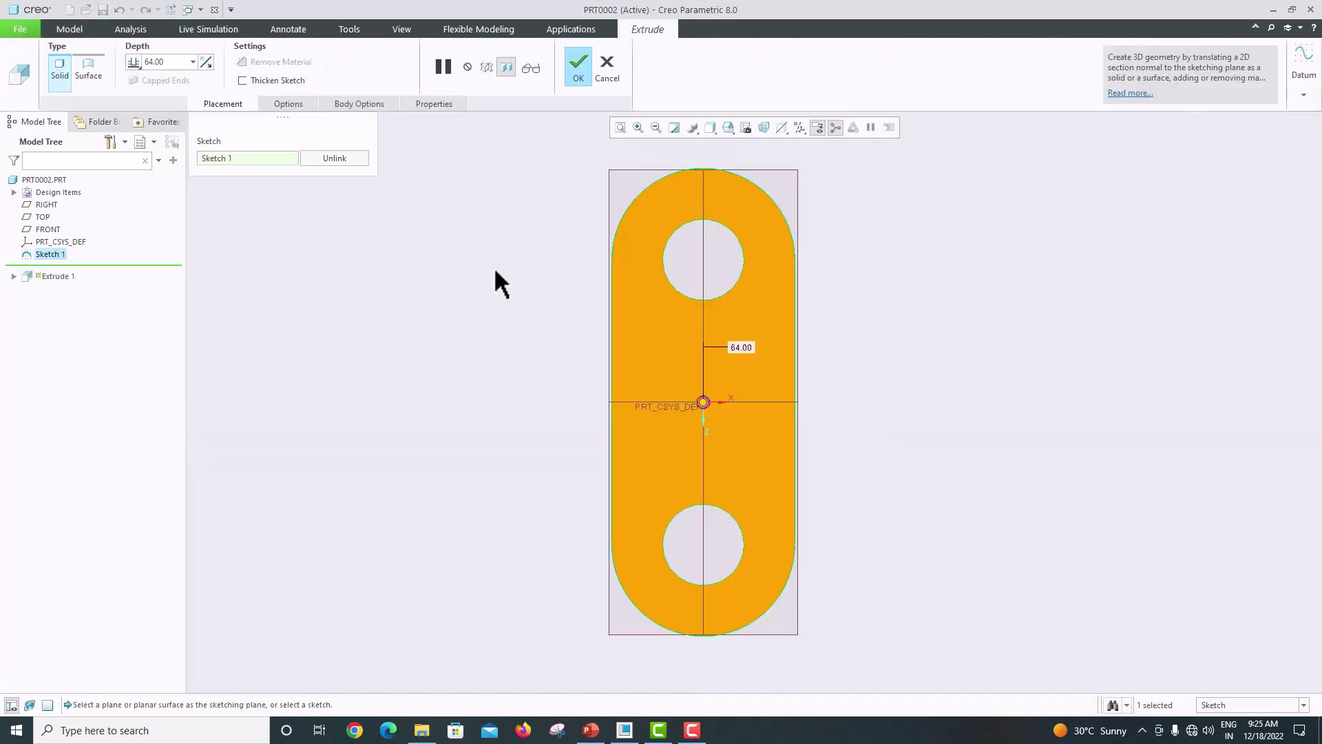
{"action": "left_click", "coordinate": [589, 731]}
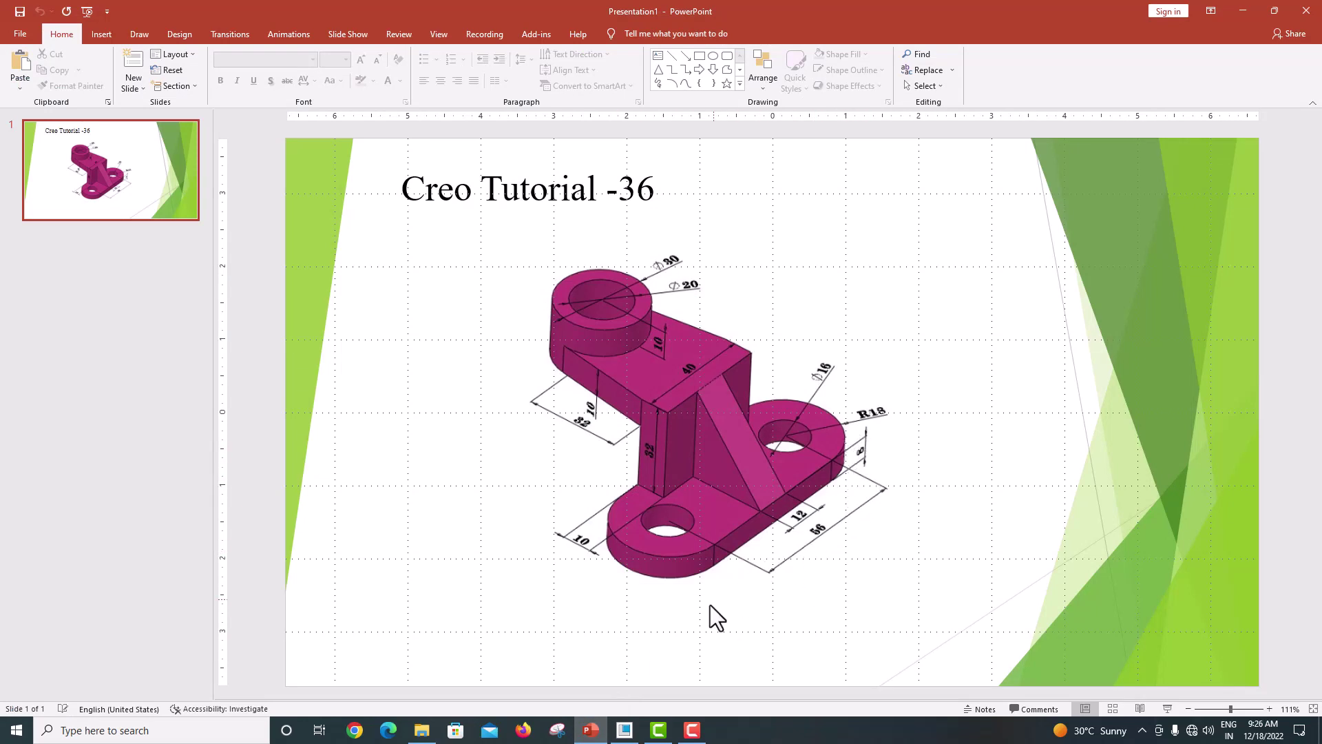
{"action": "left_click", "coordinate": [624, 730]}
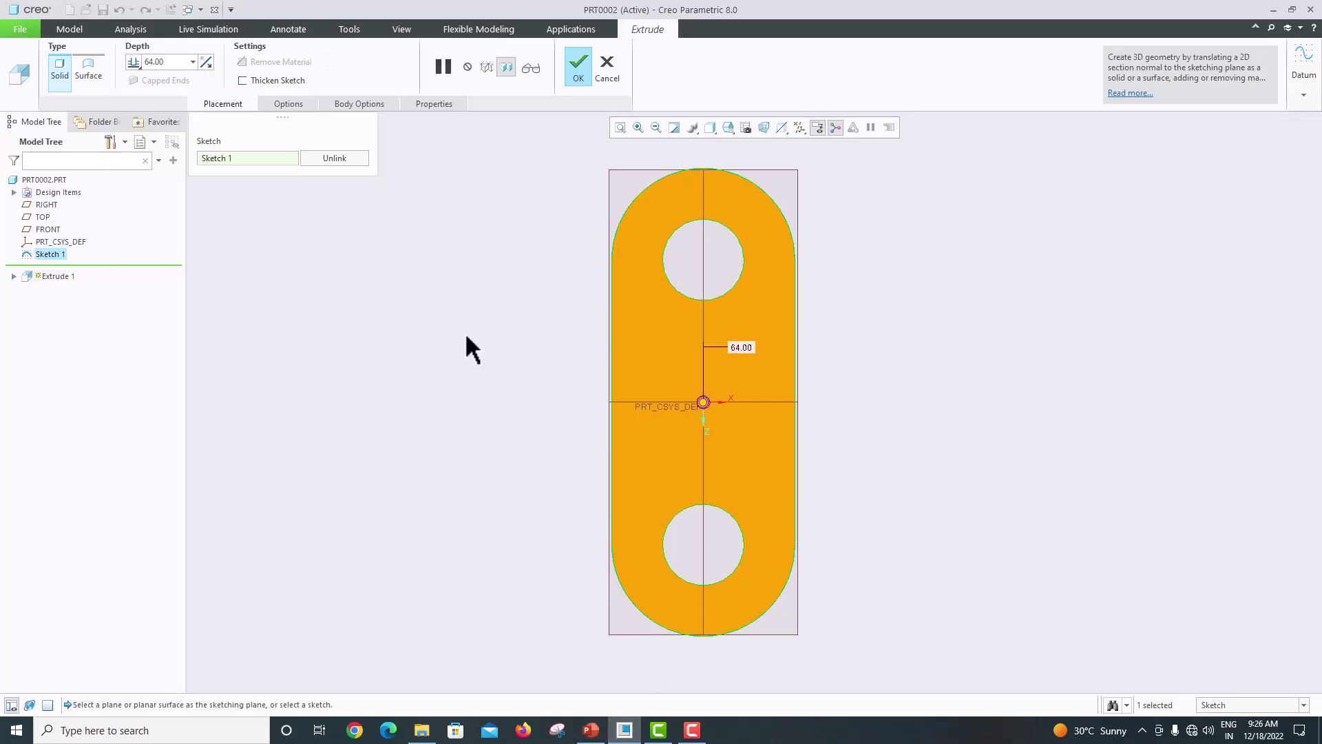
{"action": "middle_click_drag", "start_coordinate": [465, 331], "coordinate": [298, 261]}
{"action": "left_click", "coordinate": [140, 69]}
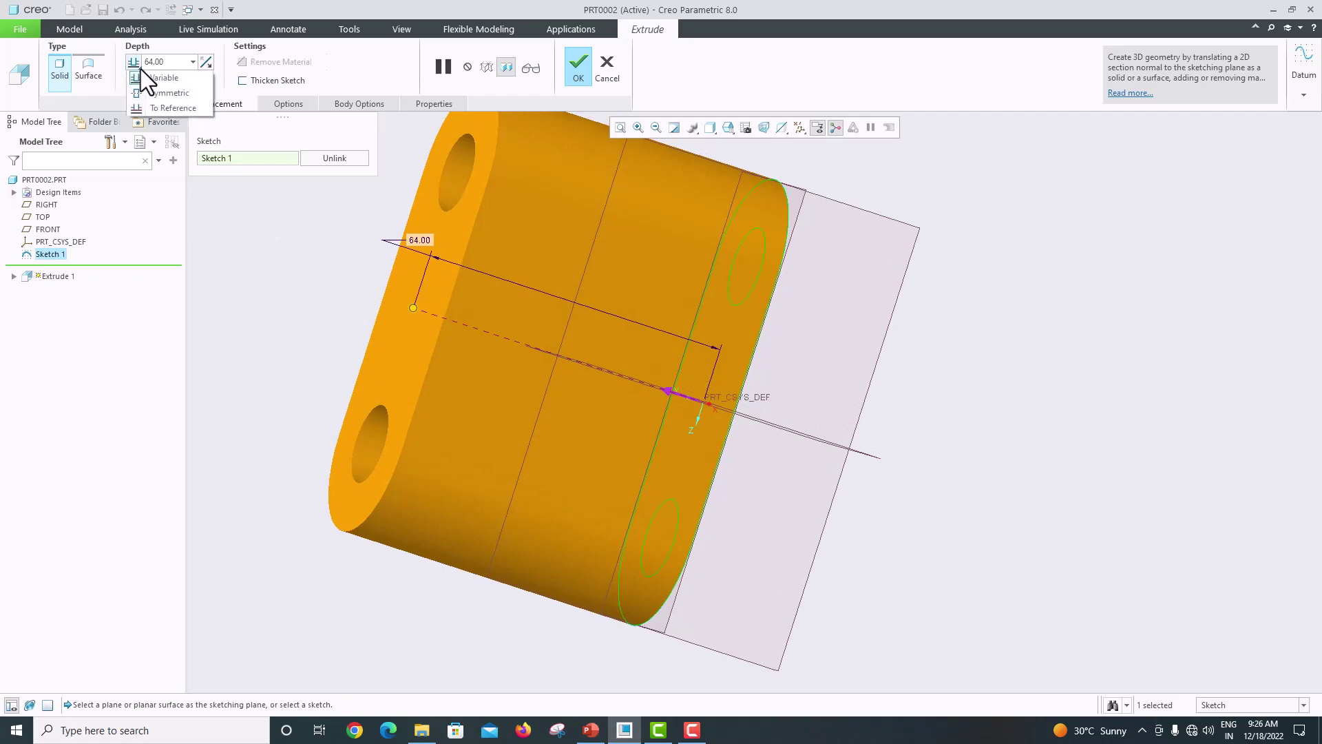
{"action": "left_click", "coordinate": [151, 93]}
{"action": "double_click", "coordinate": [169, 62]}
{"action": "type", "text": "8"}
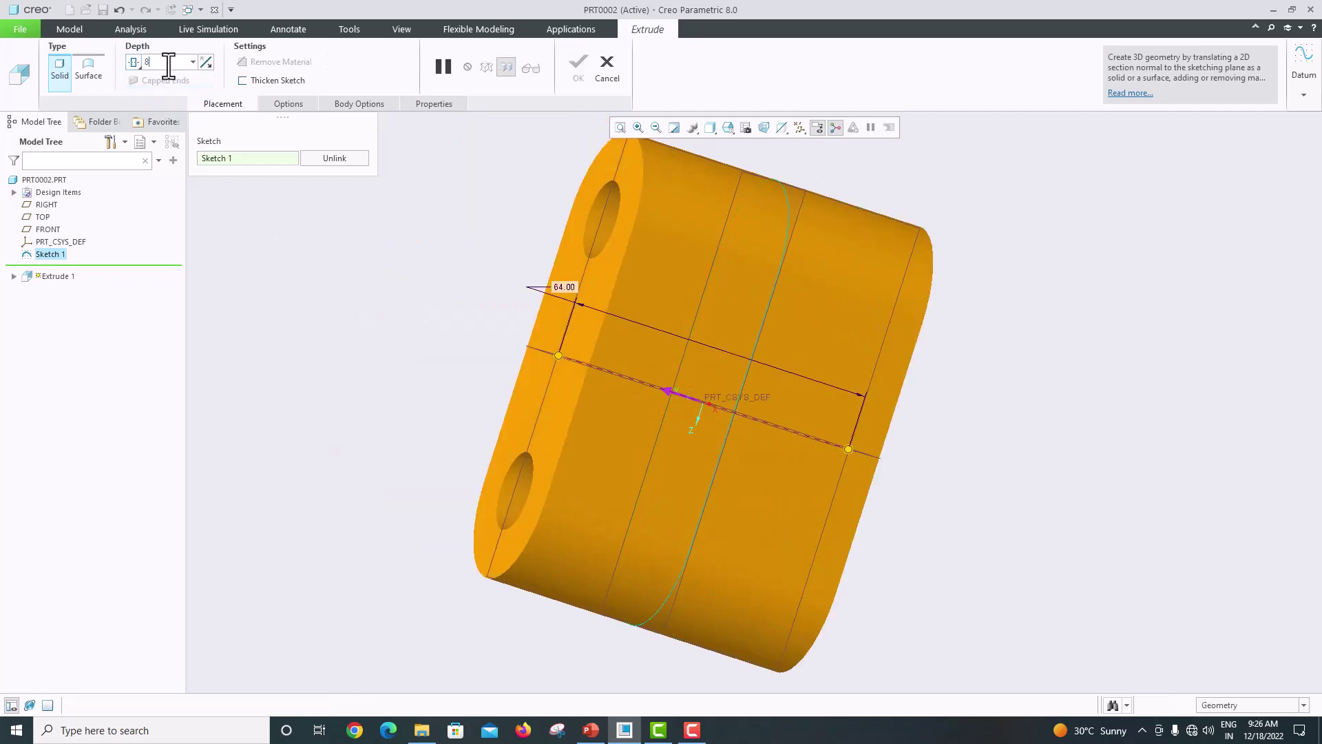
{"action": "key", "text": "Return"}
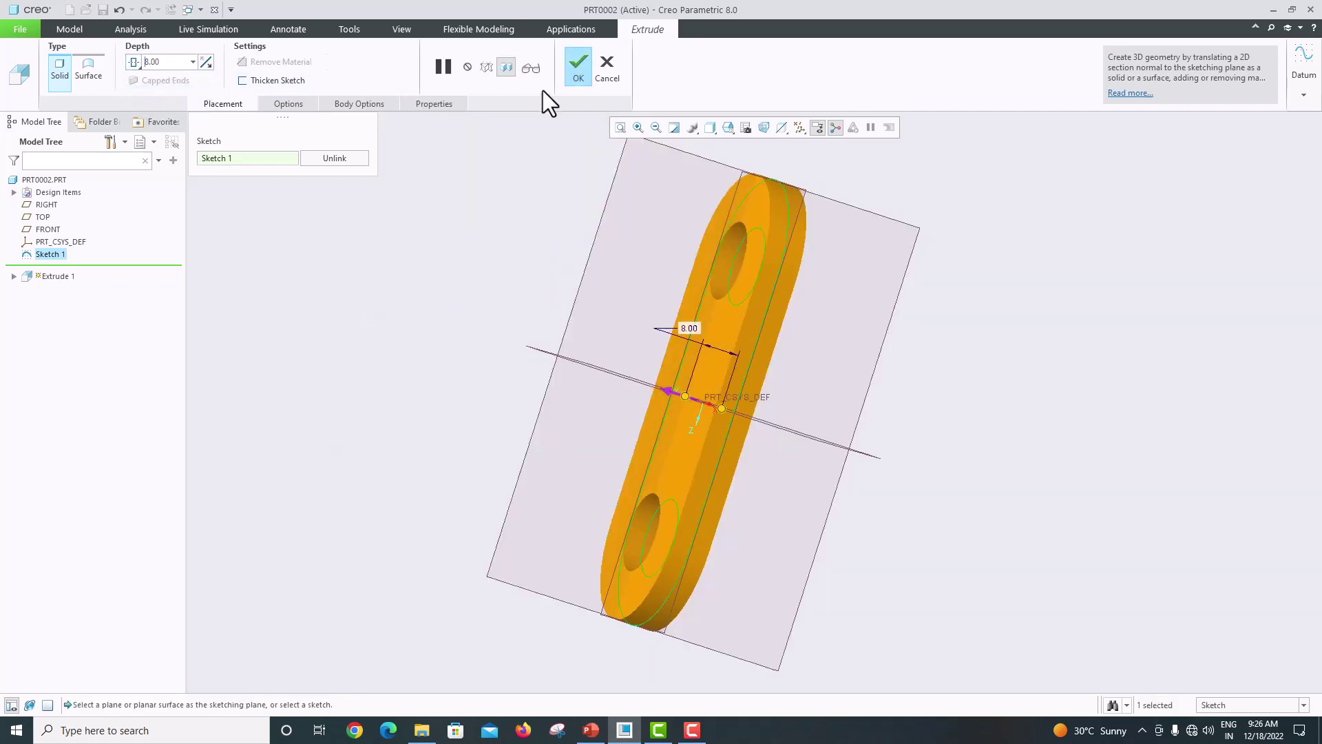
{"action": "left_click", "coordinate": [572, 75]}
Start a sketch on the plate's upper face in 2D orientation and add its left straight edge as a reference
{"action": "middle_click_drag", "start_coordinate": [584, 192], "coordinate": [675, 318]}
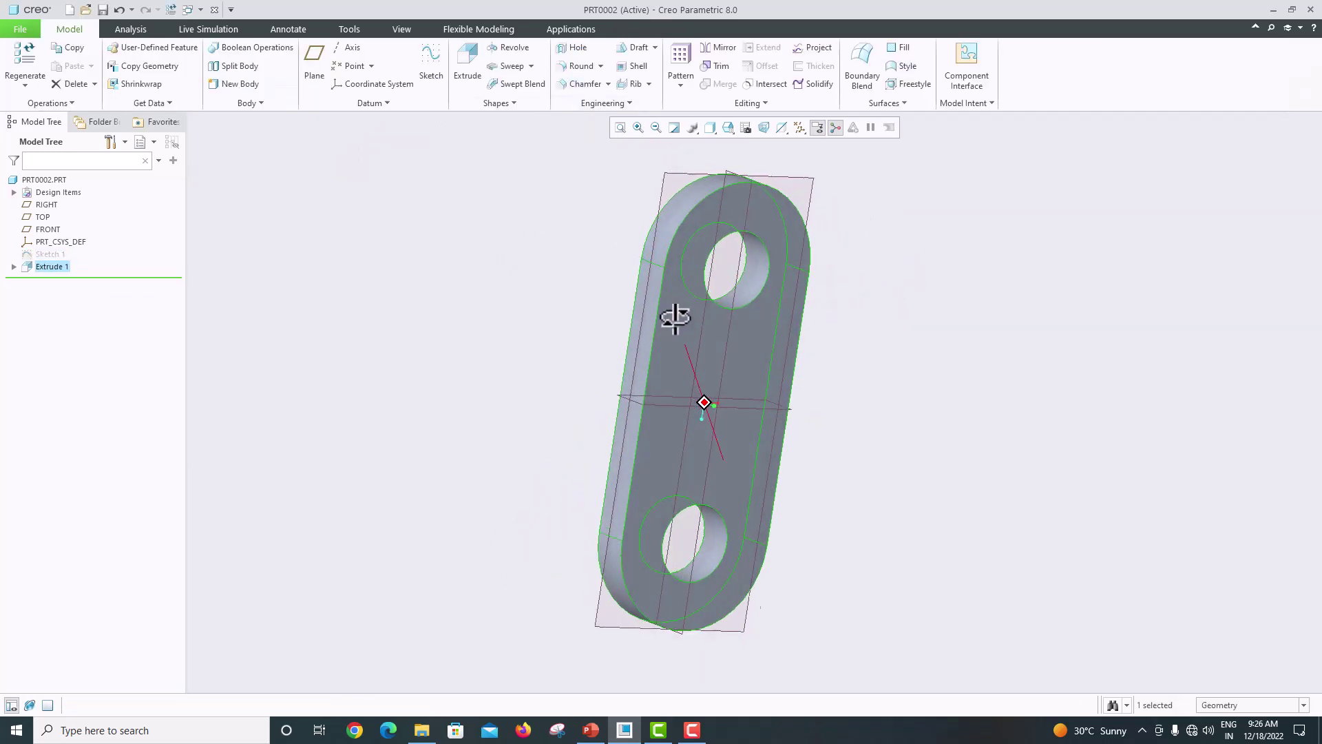
{"action": "left_click", "coordinate": [591, 730]}
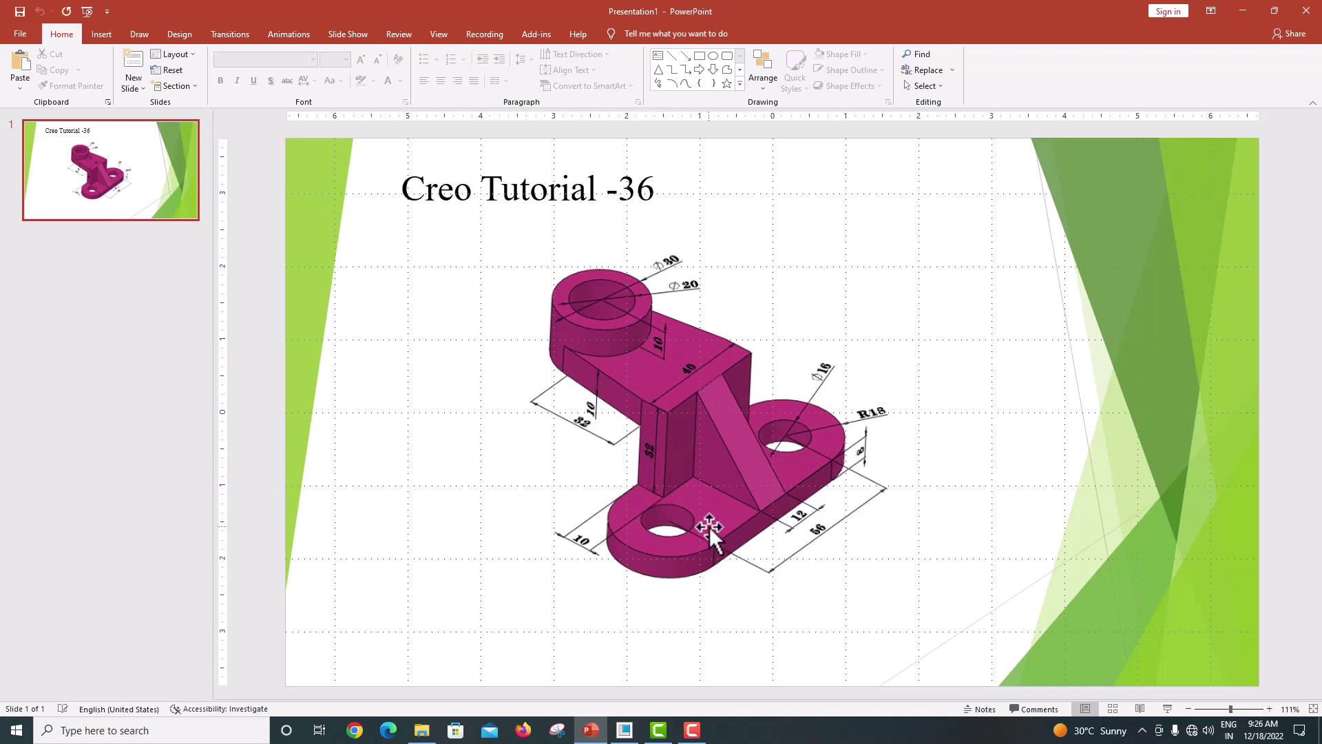
{"action": "left_click", "coordinate": [625, 730]}
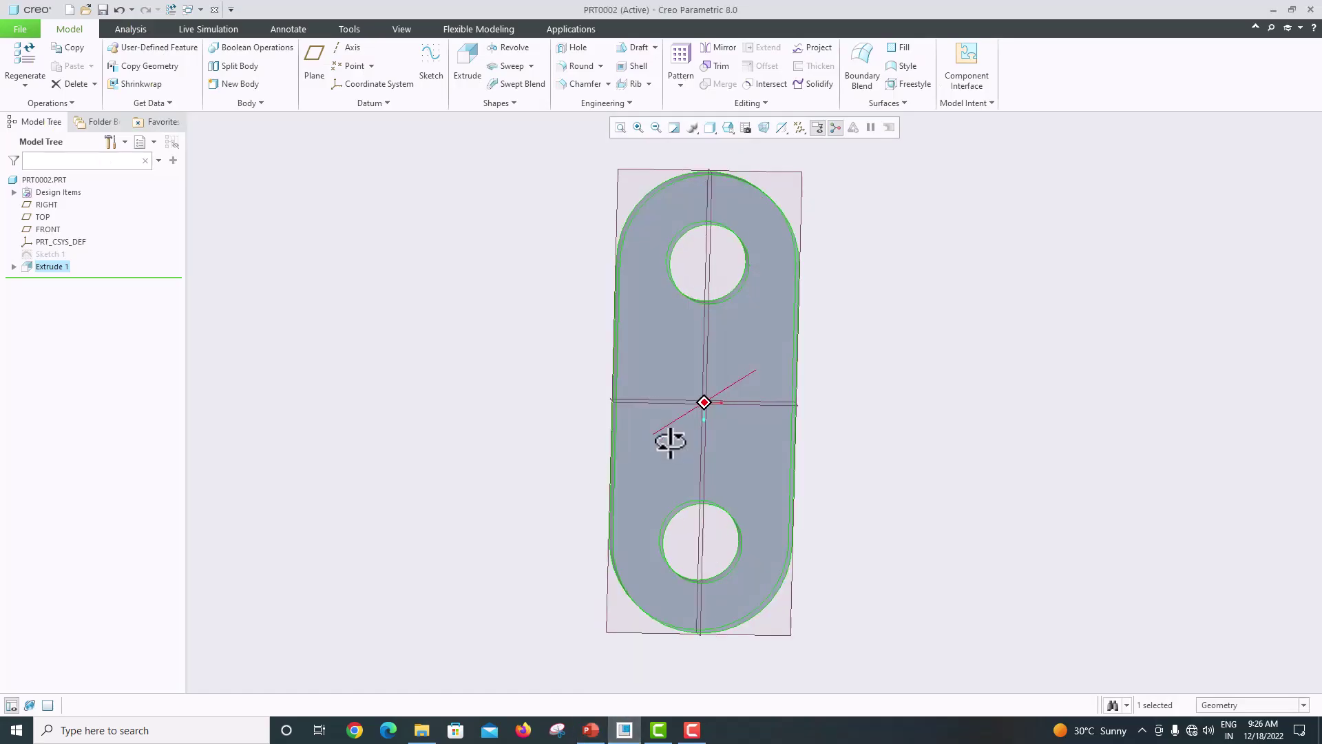
{"action": "left_click", "coordinate": [652, 363]}
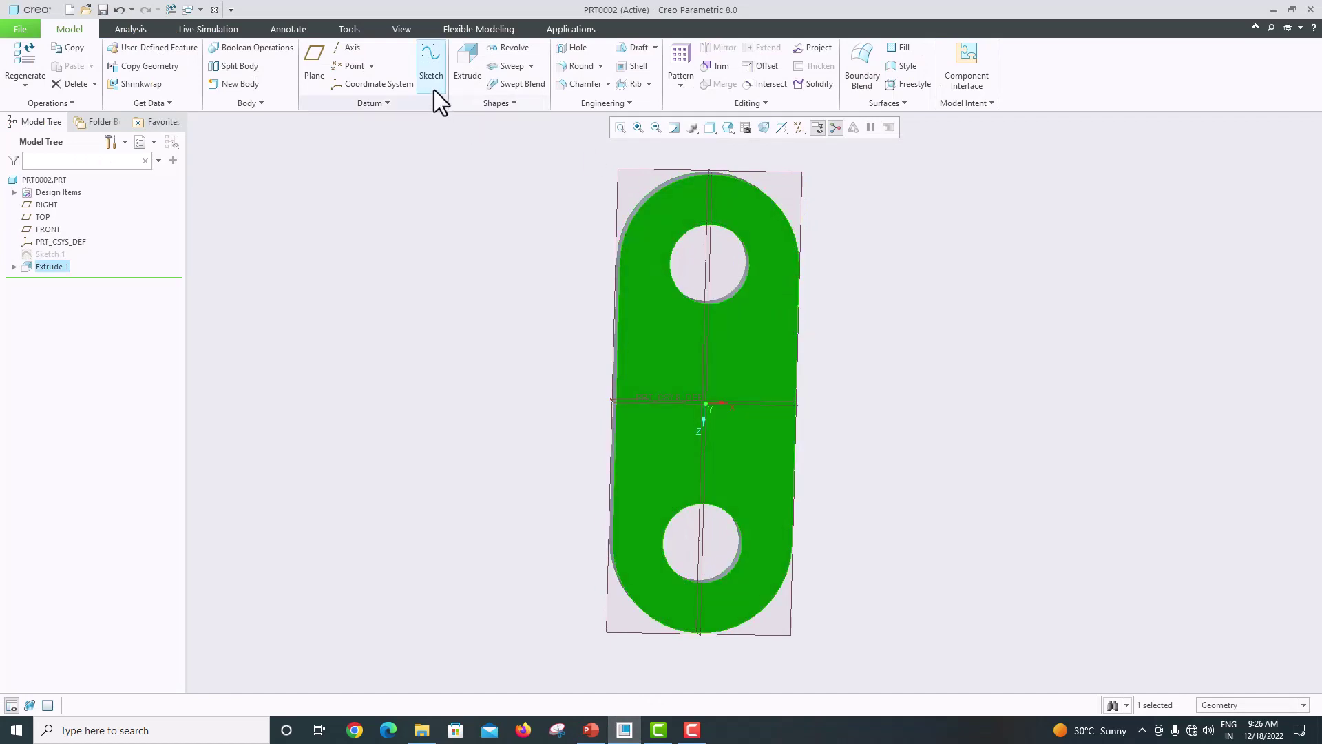
{"action": "left_click", "coordinate": [423, 73]}
{"action": "left_click", "coordinate": [781, 128]}
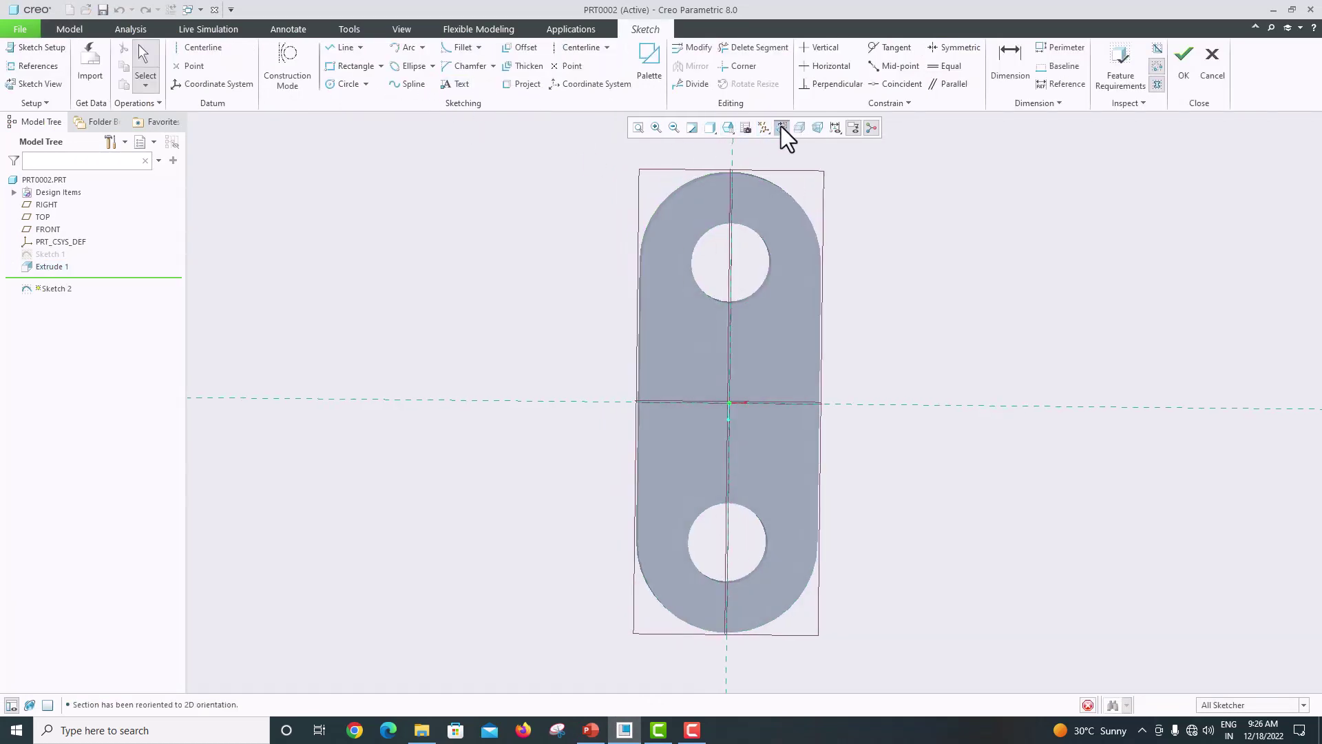
{"action": "left_click", "coordinate": [38, 66]}
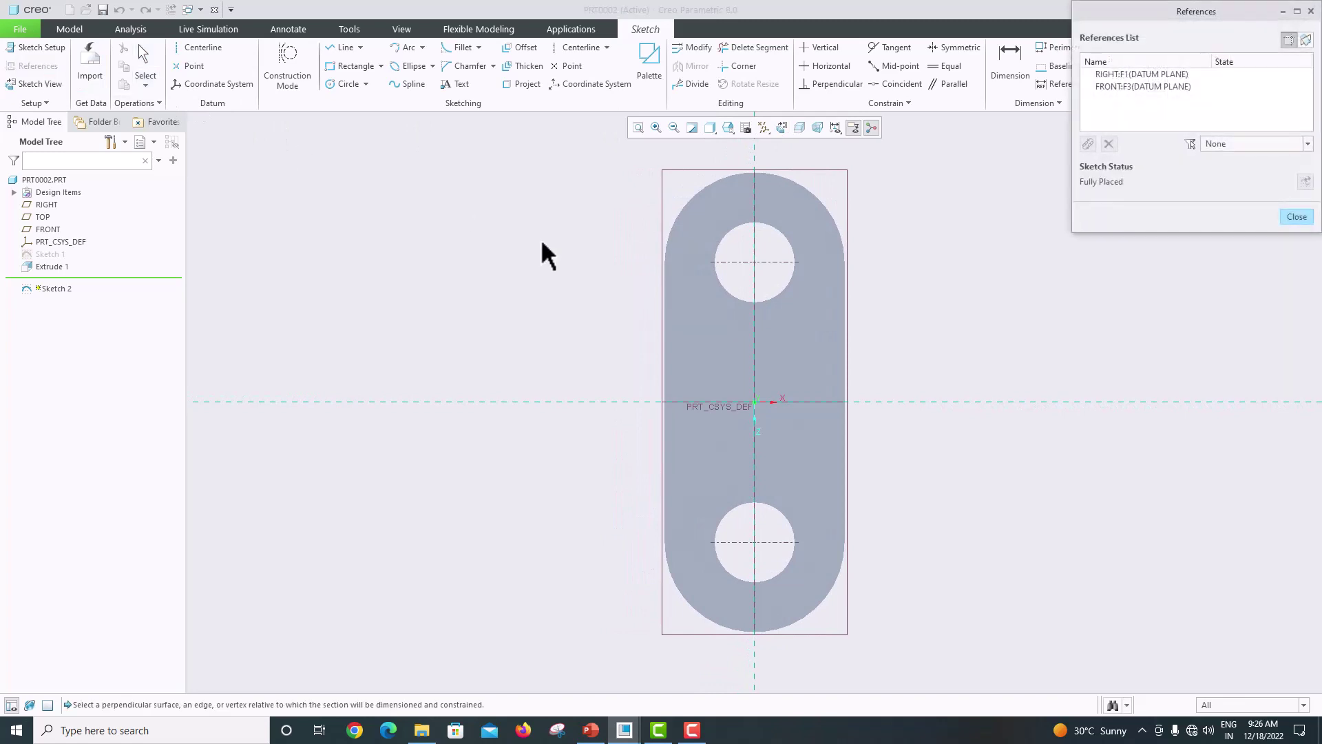
{"action": "left_click", "coordinate": [666, 336]}
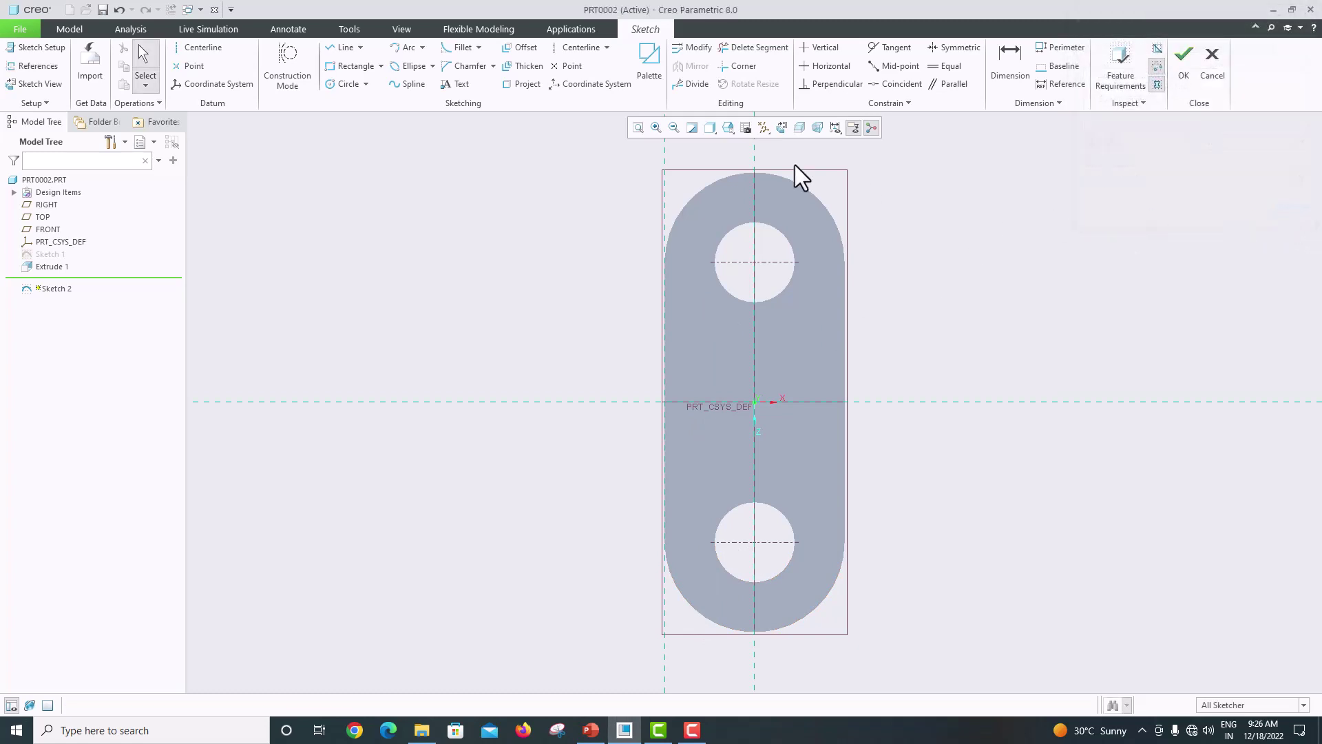
Add a horizontal centerline through the sketch origin along the FRONT plane reference
{"action": "left_click", "coordinate": [571, 51]}
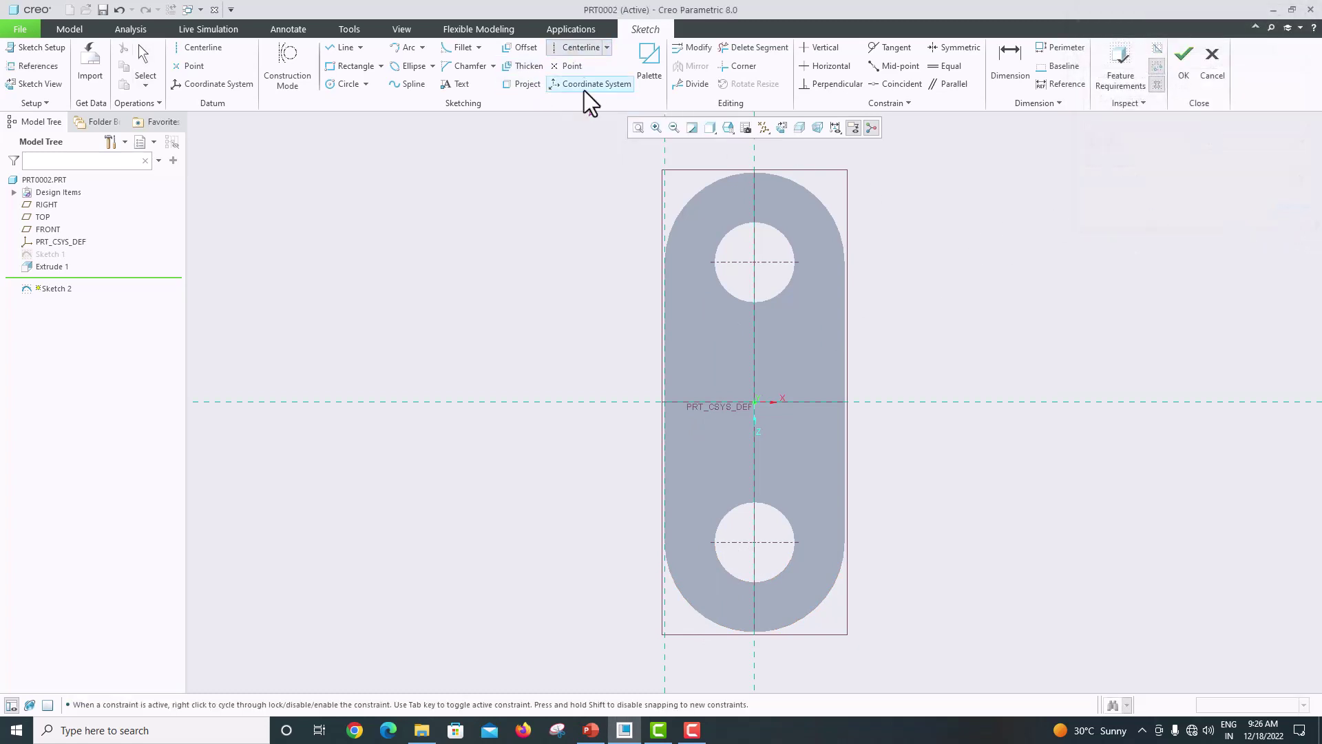
{"action": "left_click", "coordinate": [713, 402]}
{"action": "left_click", "coordinate": [696, 403]}
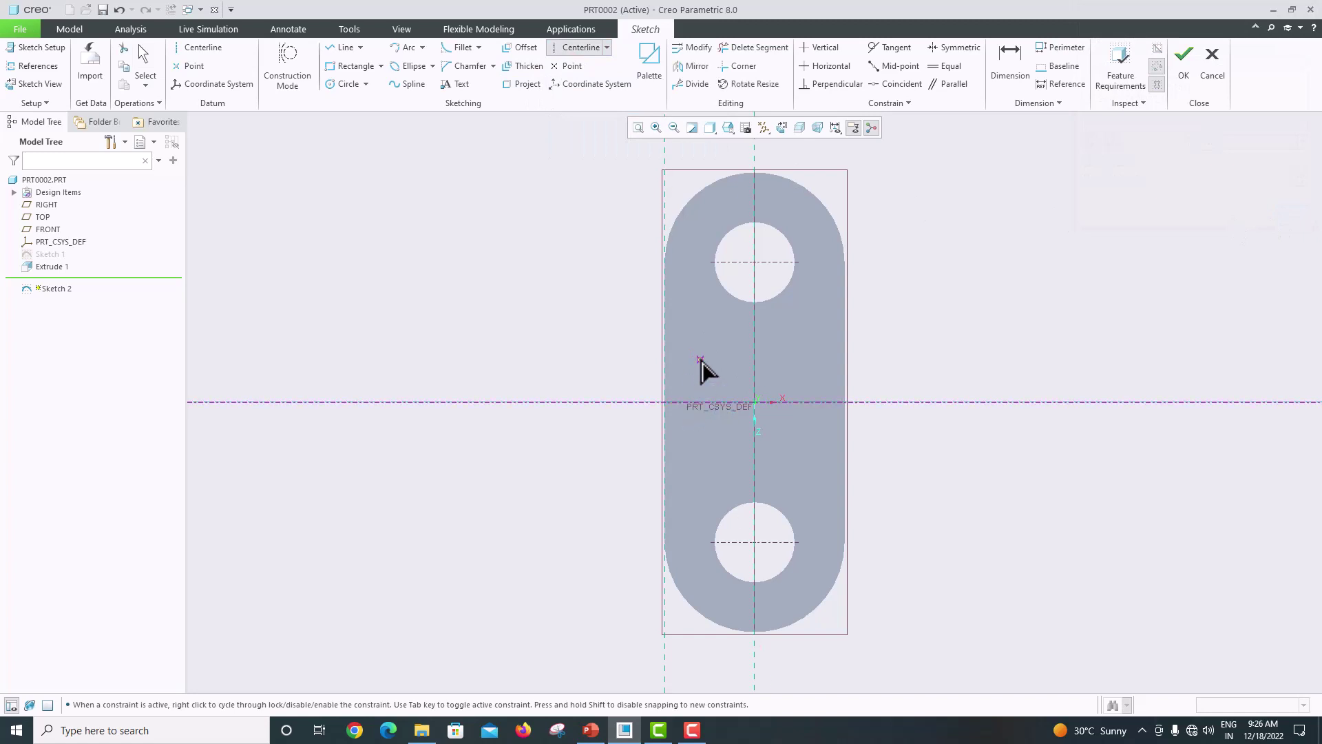
{"action": "middle_click", "coordinate": [701, 363]}
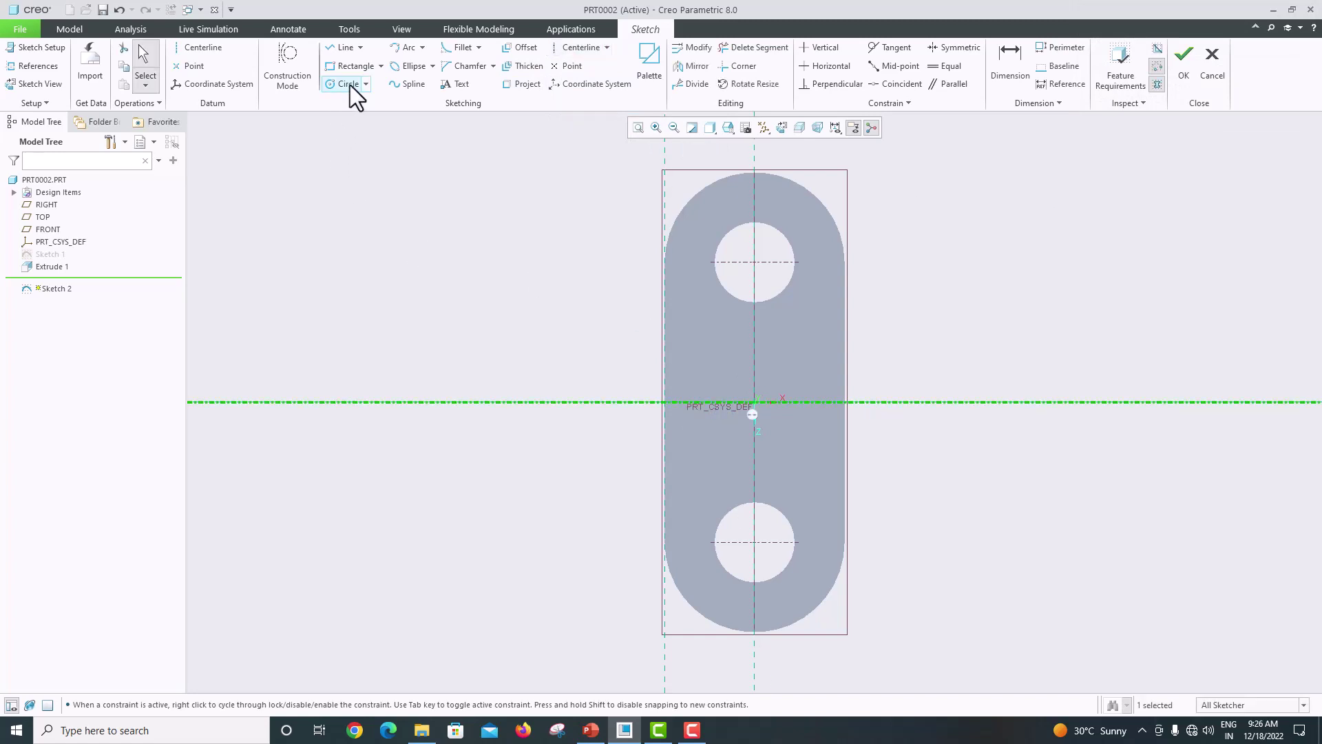
Sketch a corner rectangle about 8 mm wide and 36 mm high against the plate's left edge, symmetric about the horizontal centerline
{"action": "left_click", "coordinate": [348, 66]}
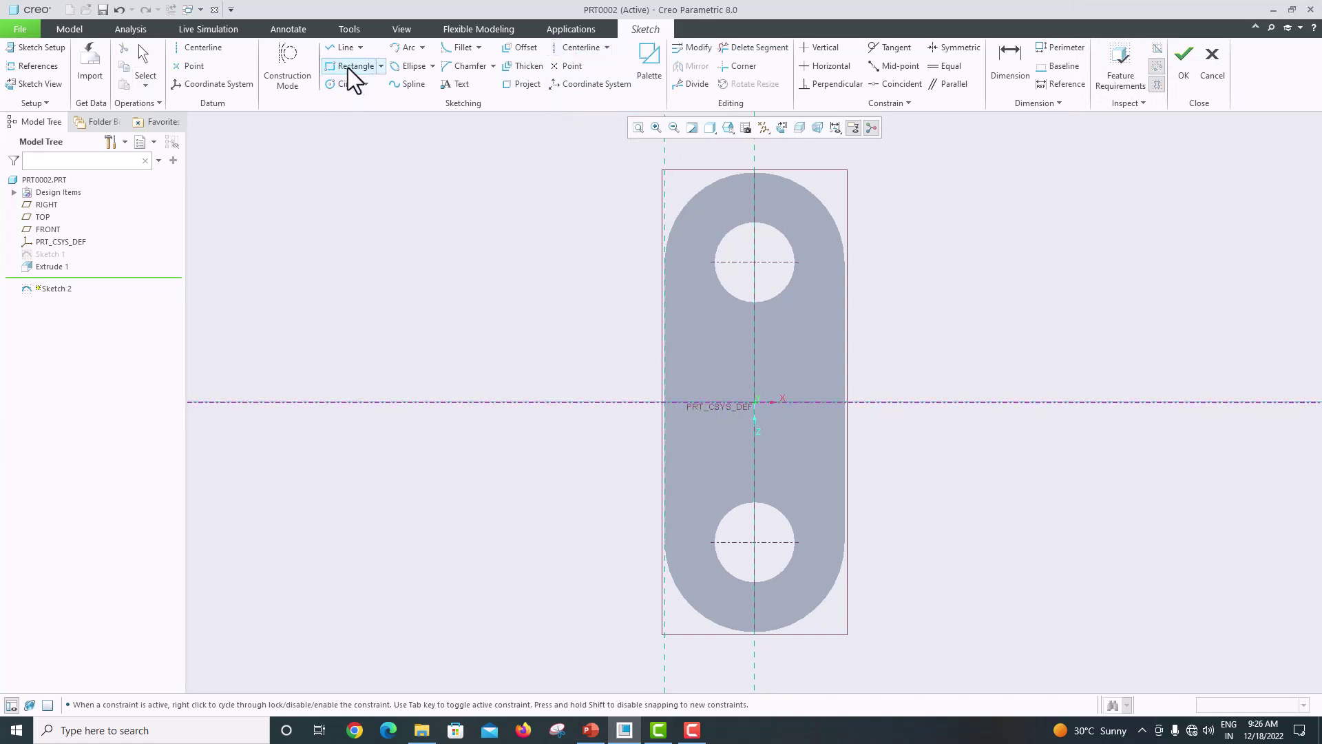
{"action": "left_click", "coordinate": [666, 312]}
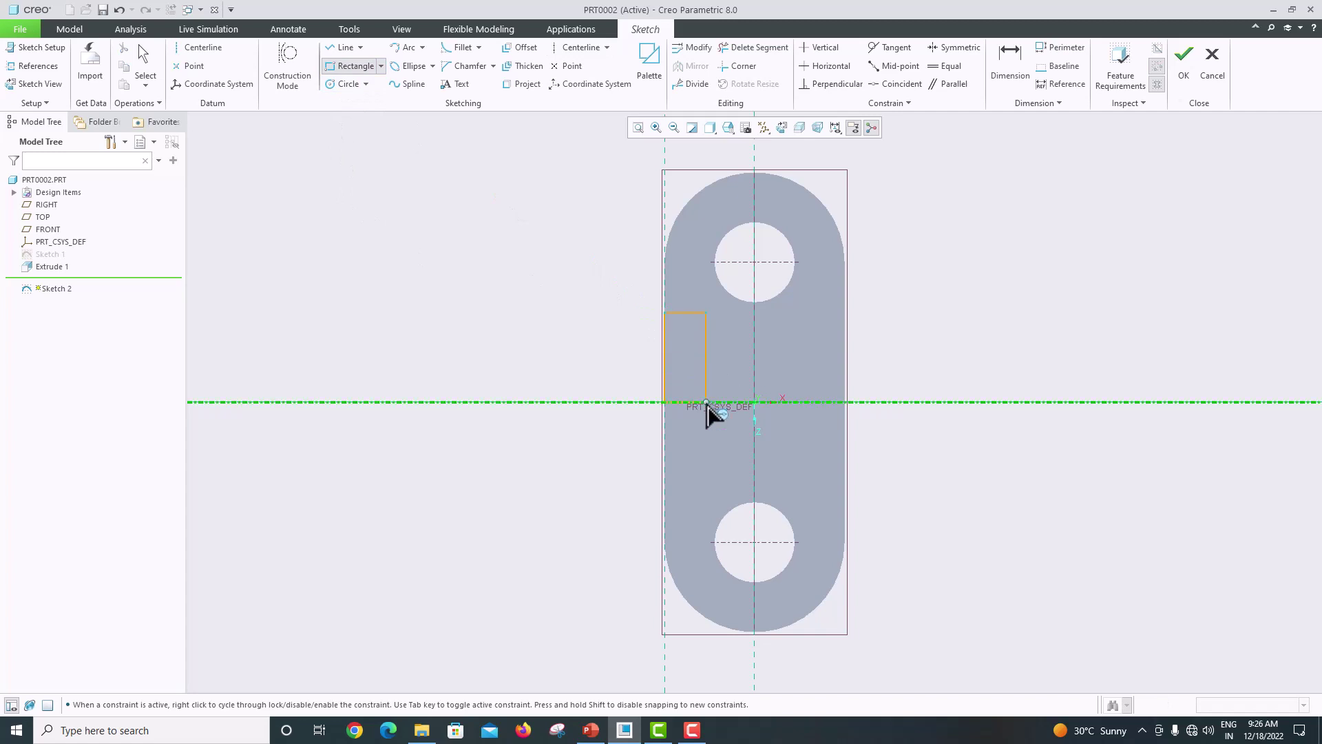
{"action": "left_click", "coordinate": [705, 491]}
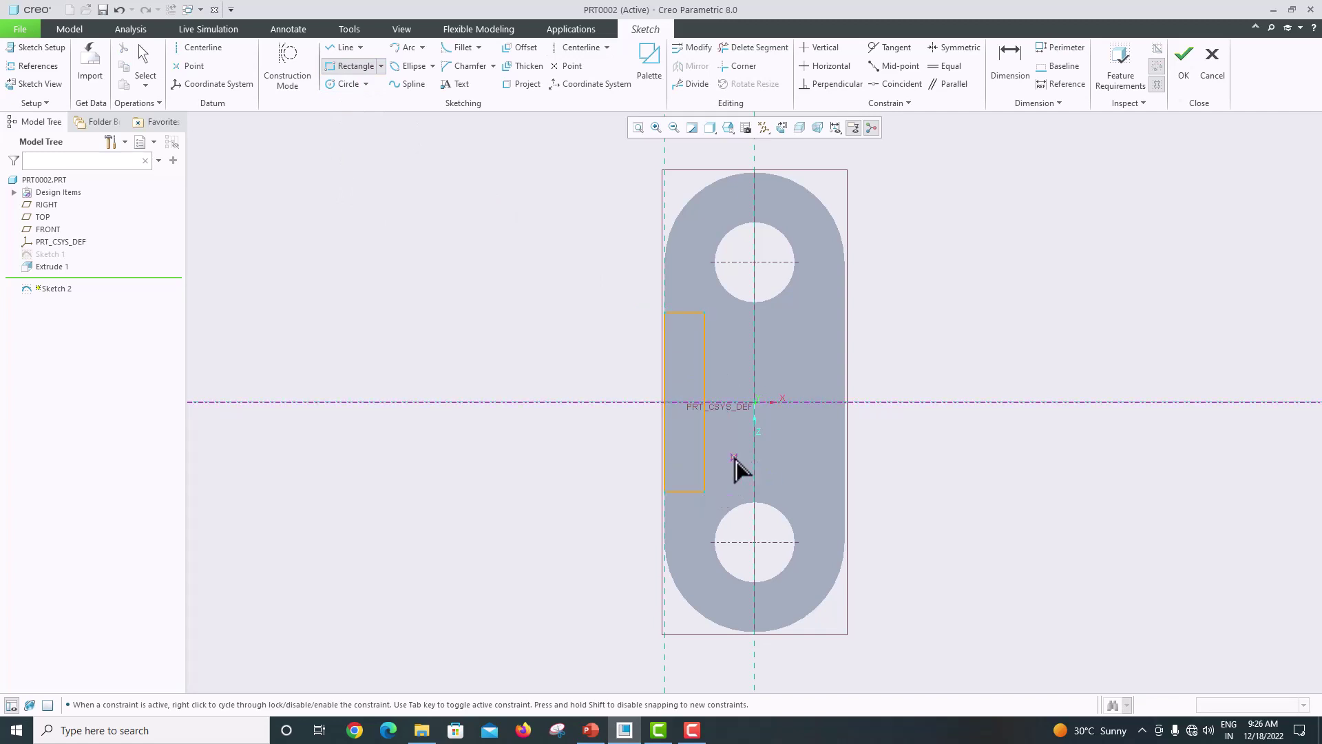
{"action": "middle_click", "coordinate": [736, 461]}
{"action": "scroll", "coordinate": [717, 396], "scroll_direction": "down", "scroll_amount": 3}
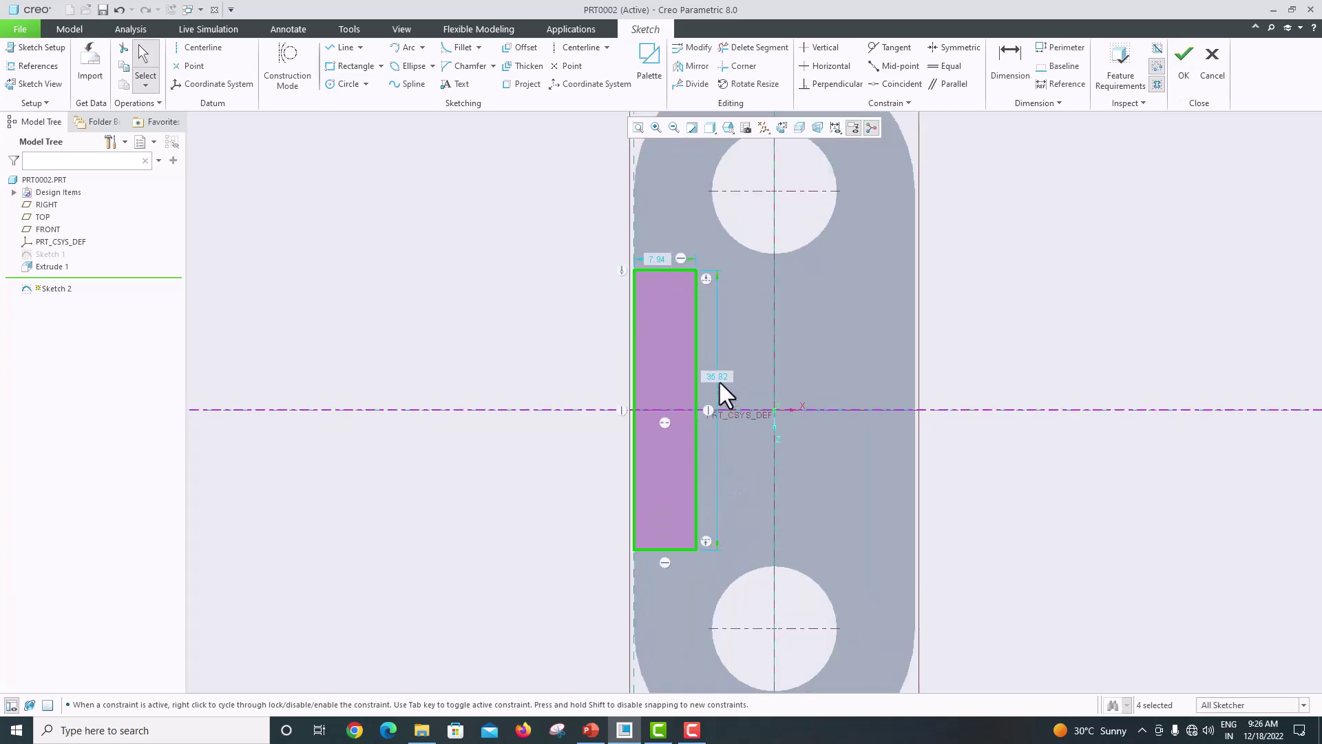
Set the wall rectangle's height to 40 mm and width to 10 mm per the PowerPoint drawing, and finish the sketch
{"action": "left_click", "coordinate": [590, 730]}
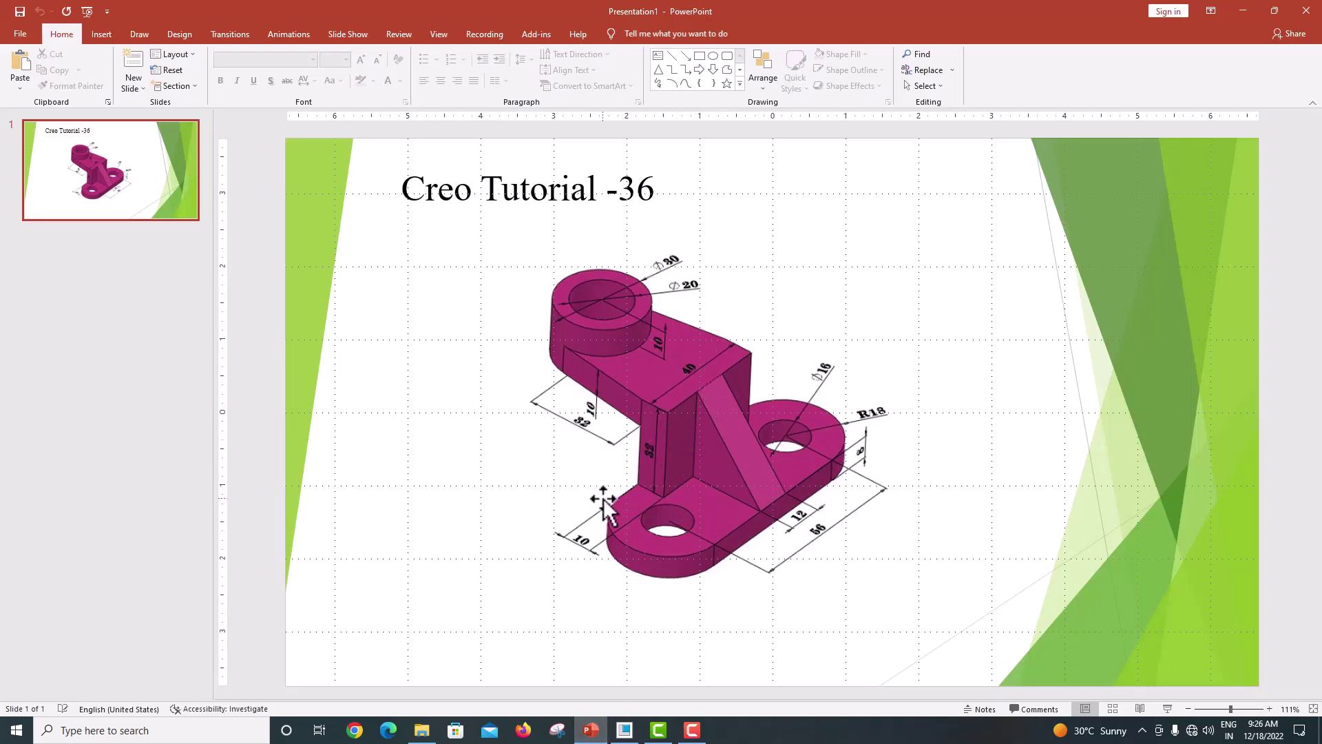
{"action": "left_click", "coordinate": [623, 730]}
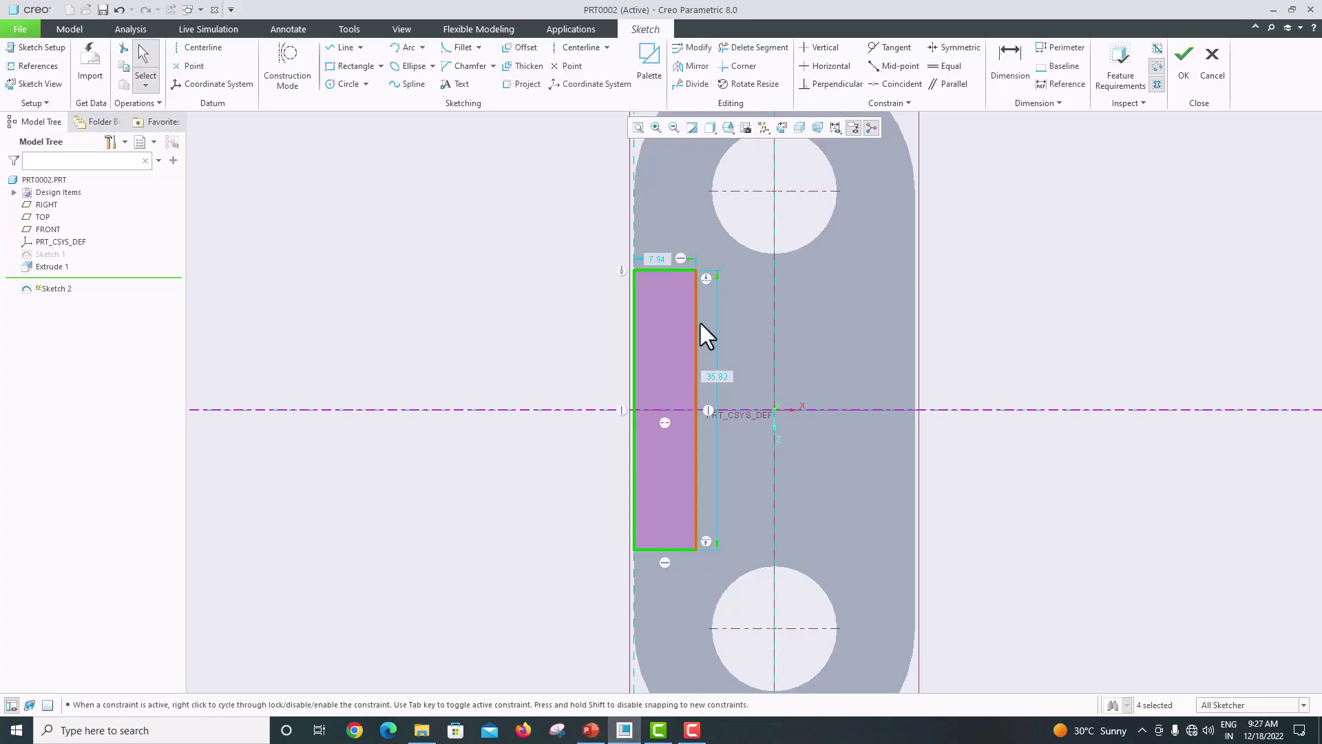
{"action": "double_click", "coordinate": [729, 377]}
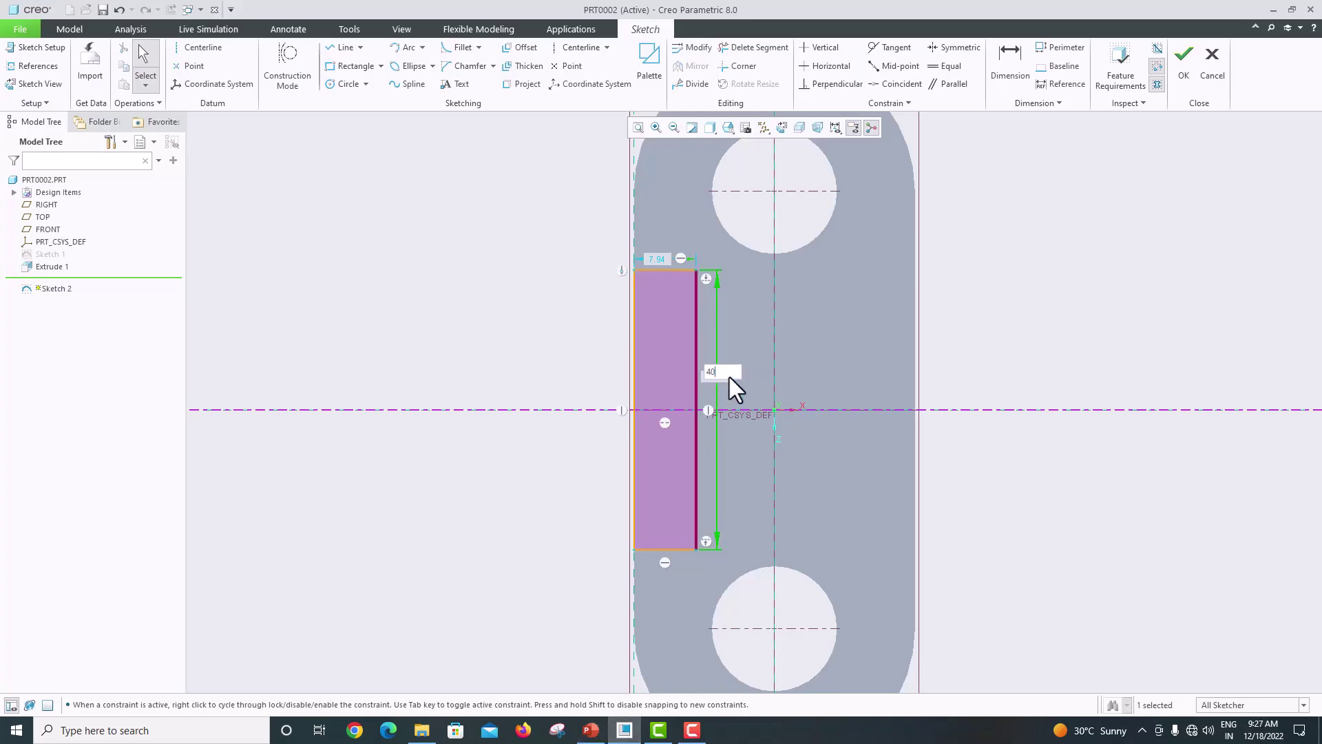
{"action": "key", "text": "Return"}
{"action": "double_click", "coordinate": [664, 241]}
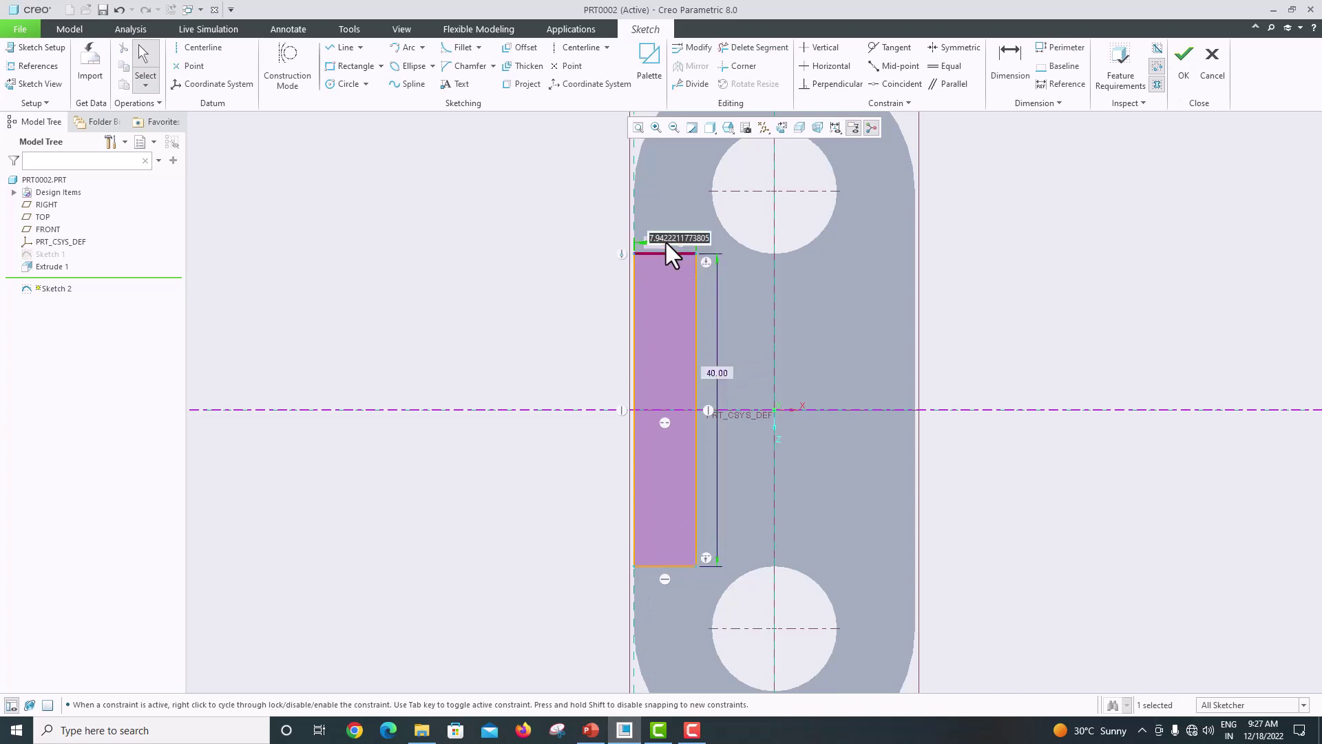
{"action": "type", "text": "10"}
{"action": "key", "text": "Return"}
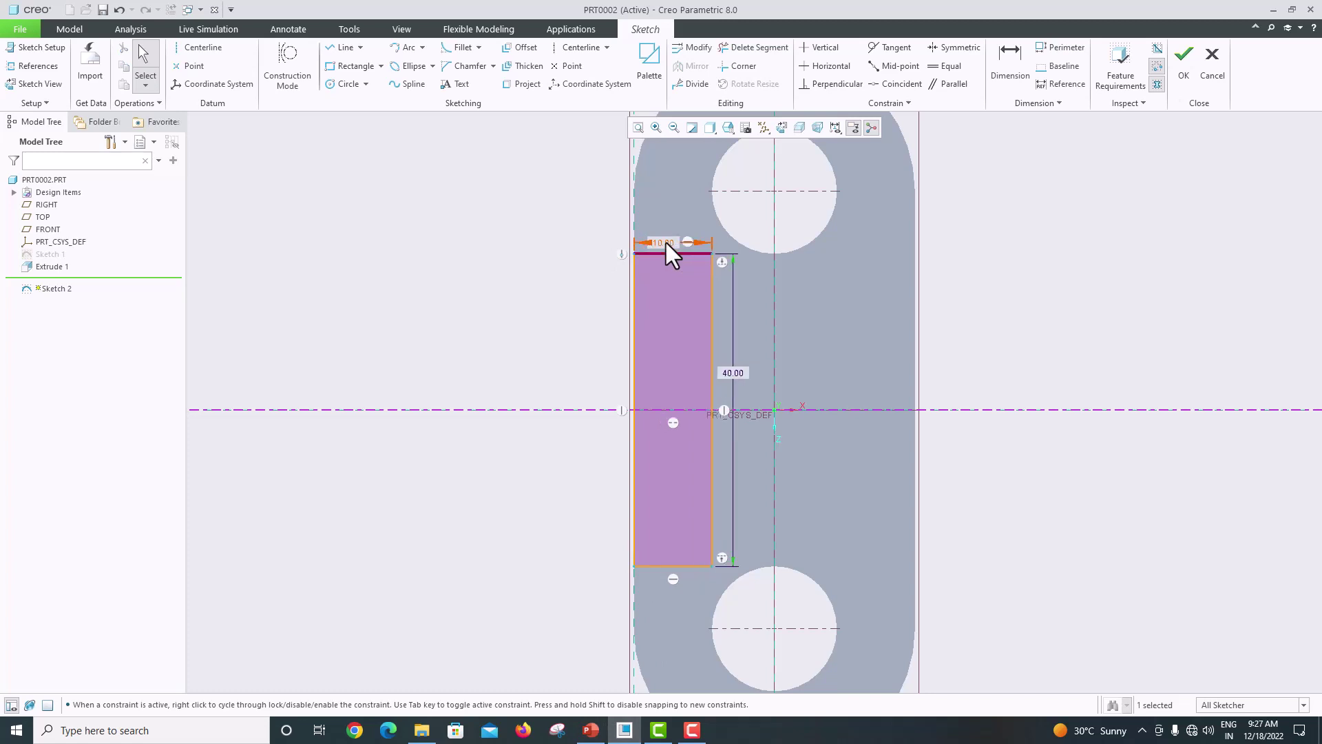
{"action": "left_click", "coordinate": [1181, 84]}
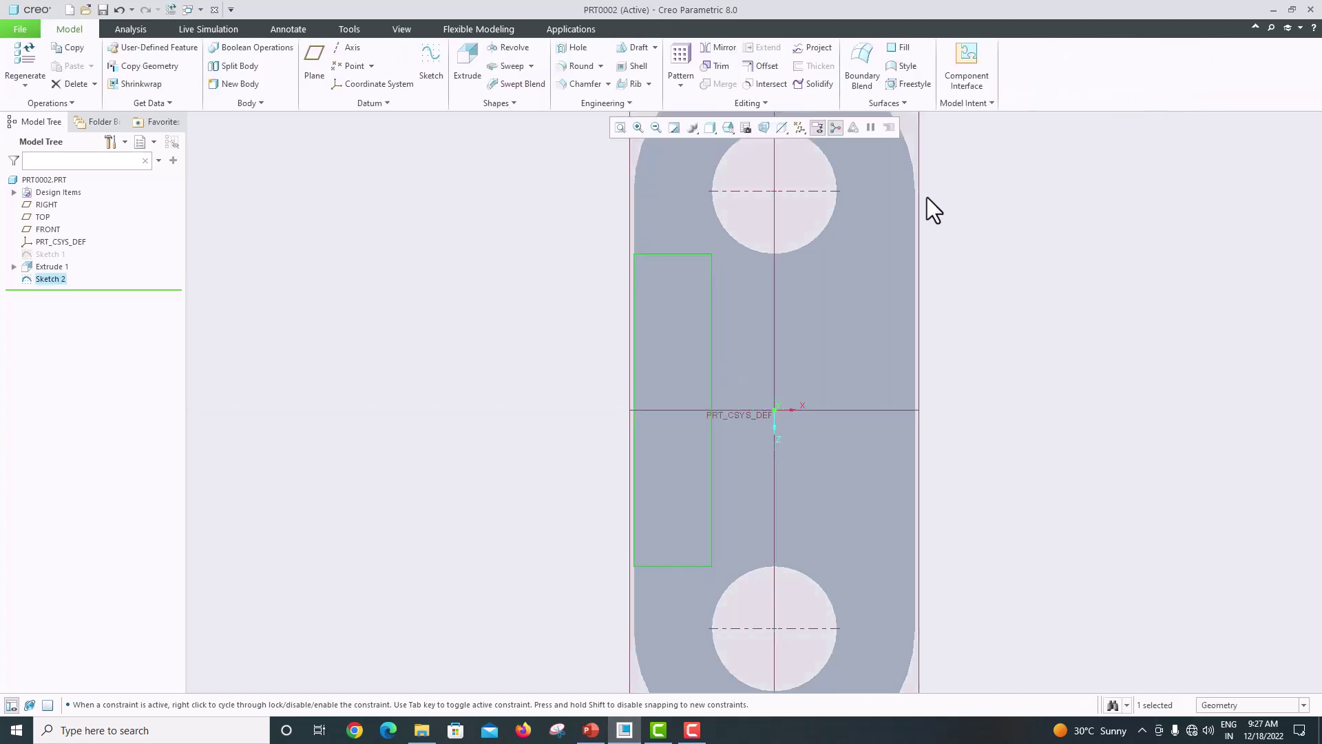
Extrude the rectangle 32 mm up from the base plate as the upright wall, checking the height in the PowerPoint drawing
{"action": "left_click", "coordinate": [473, 79]}
{"action": "middle_click_drag", "start_coordinate": [531, 160], "coordinate": [629, 348]}
{"action": "left_click", "coordinate": [591, 731]}
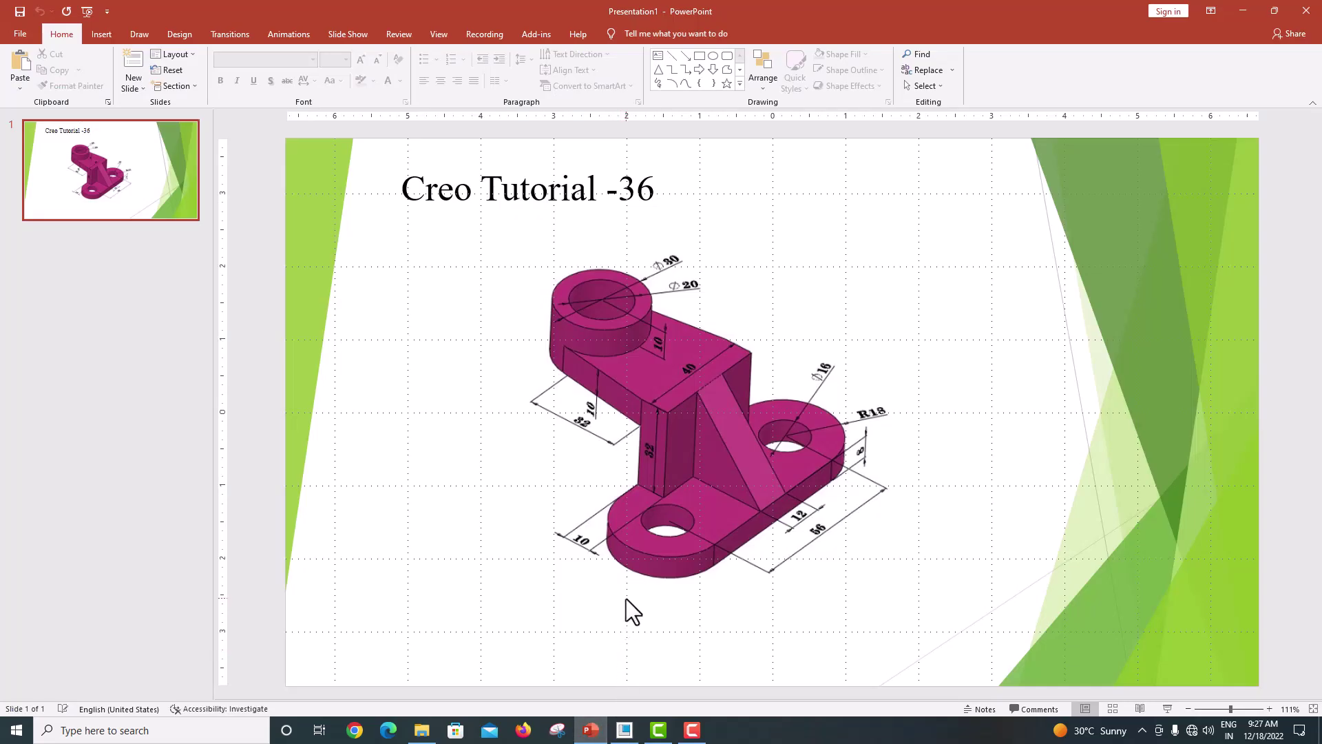
{"action": "left_click", "coordinate": [625, 730]}
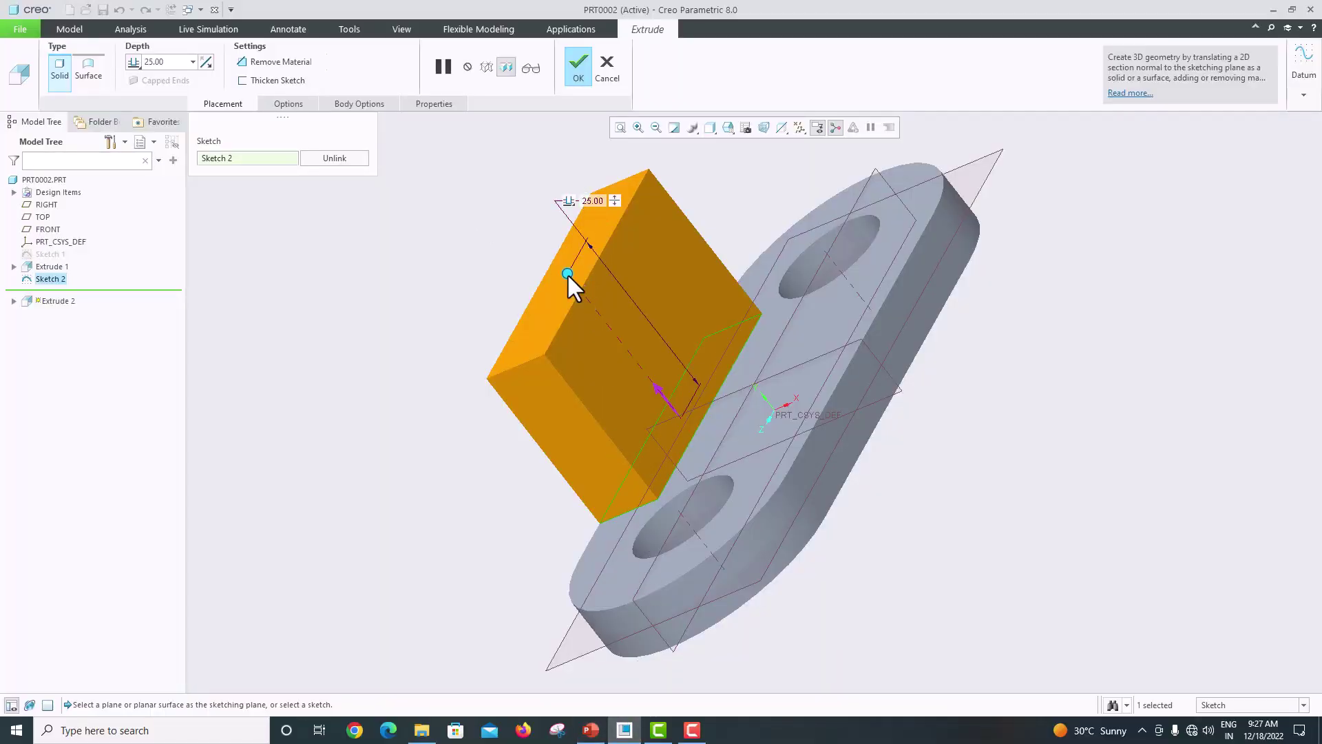
{"action": "left_click_drag", "start_coordinate": [567, 274], "coordinate": [531, 242]}
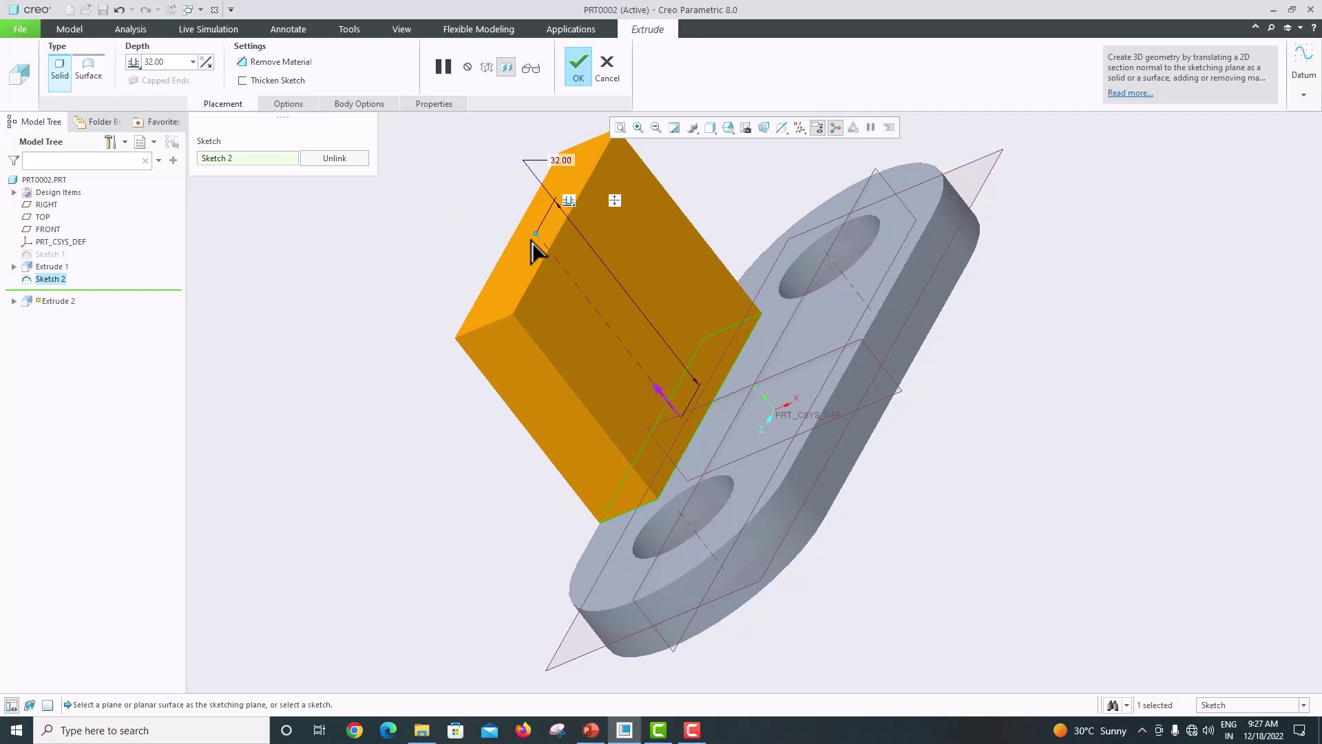
{"action": "left_click", "coordinate": [578, 69]}
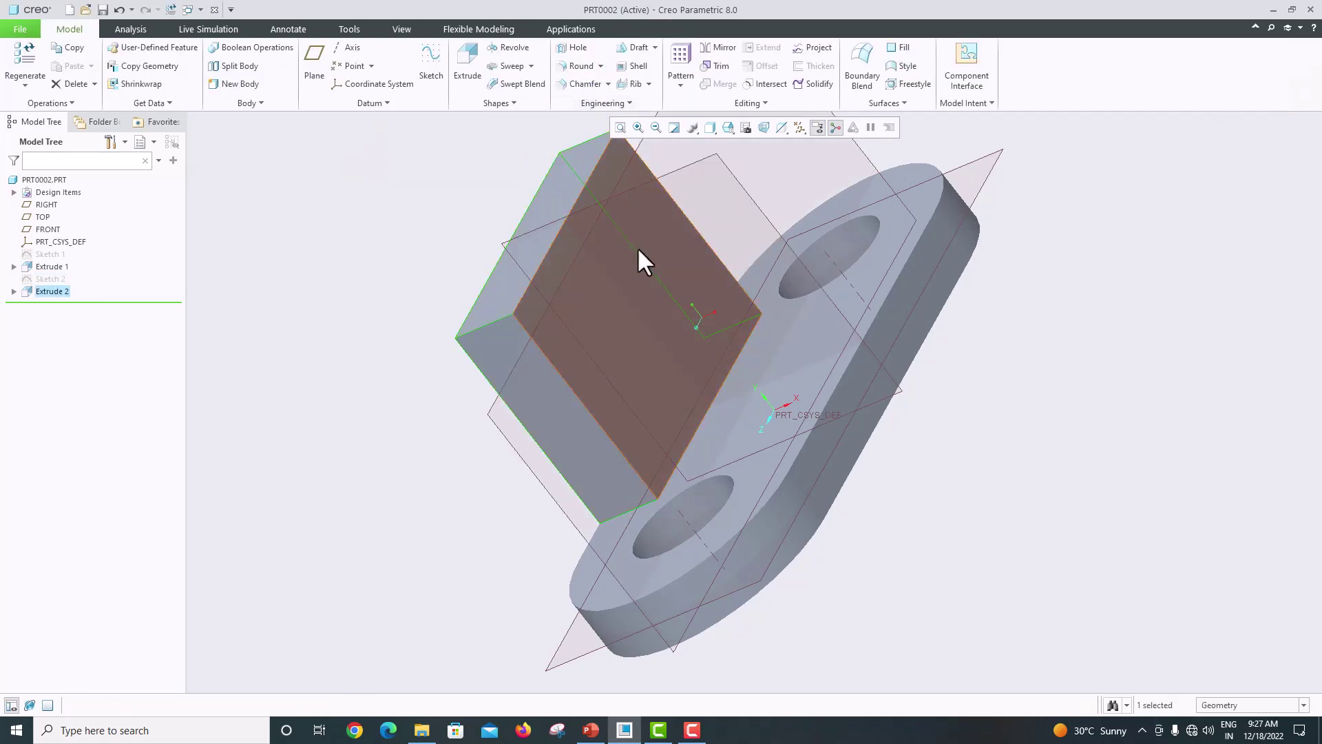
Check the arm and boss in the PowerPoint drawing and start a sketch on the wall's top face in 2D orientation
{"action": "middle_click_drag", "start_coordinate": [645, 281], "coordinate": [757, 336]}
{"action": "left_click", "coordinate": [591, 730]}
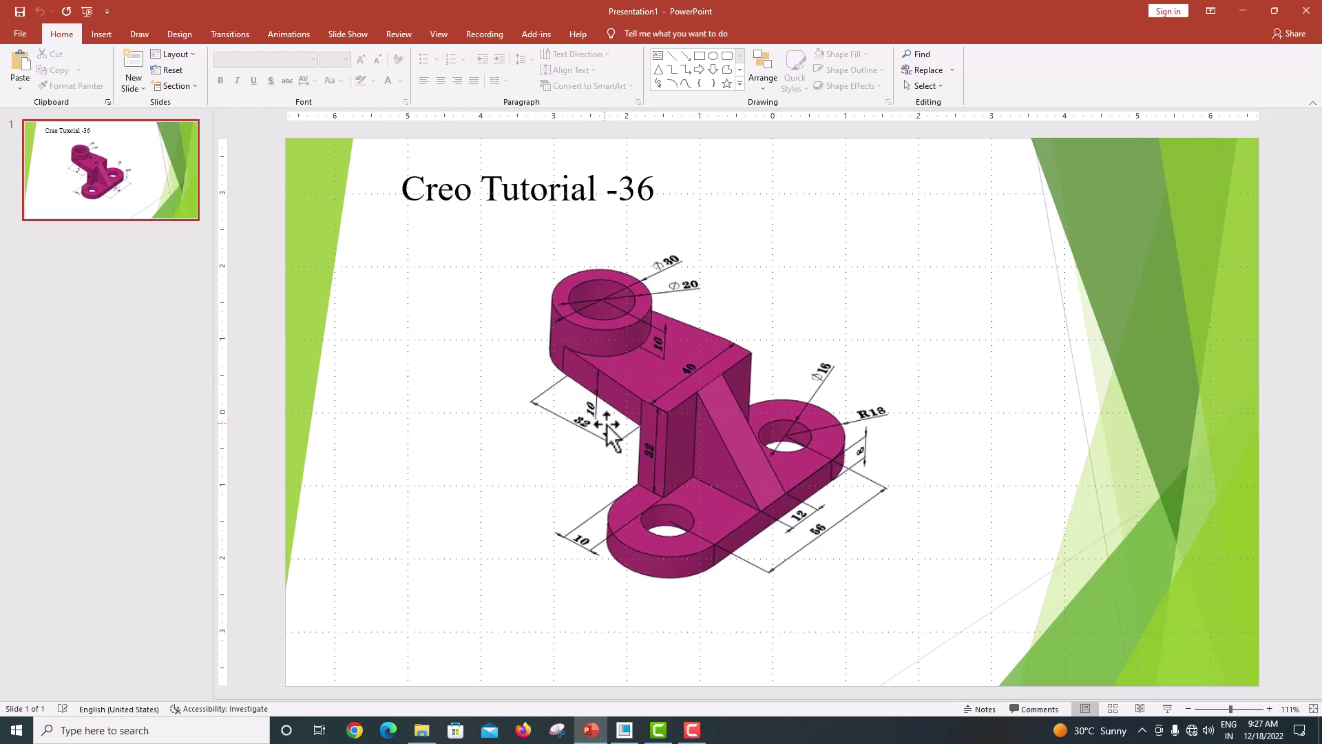
{"action": "left_click", "coordinate": [624, 730]}
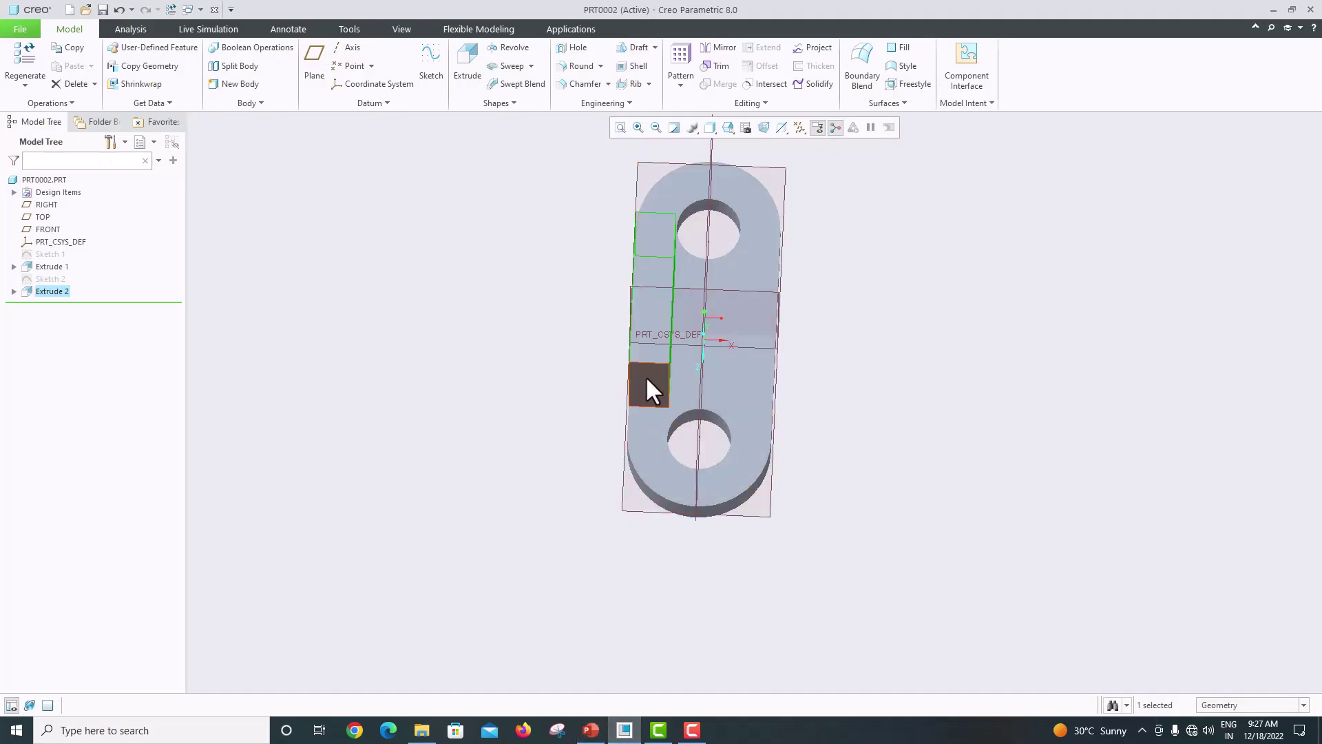
{"action": "middle_click_drag", "start_coordinate": [646, 379], "coordinate": [669, 377]}
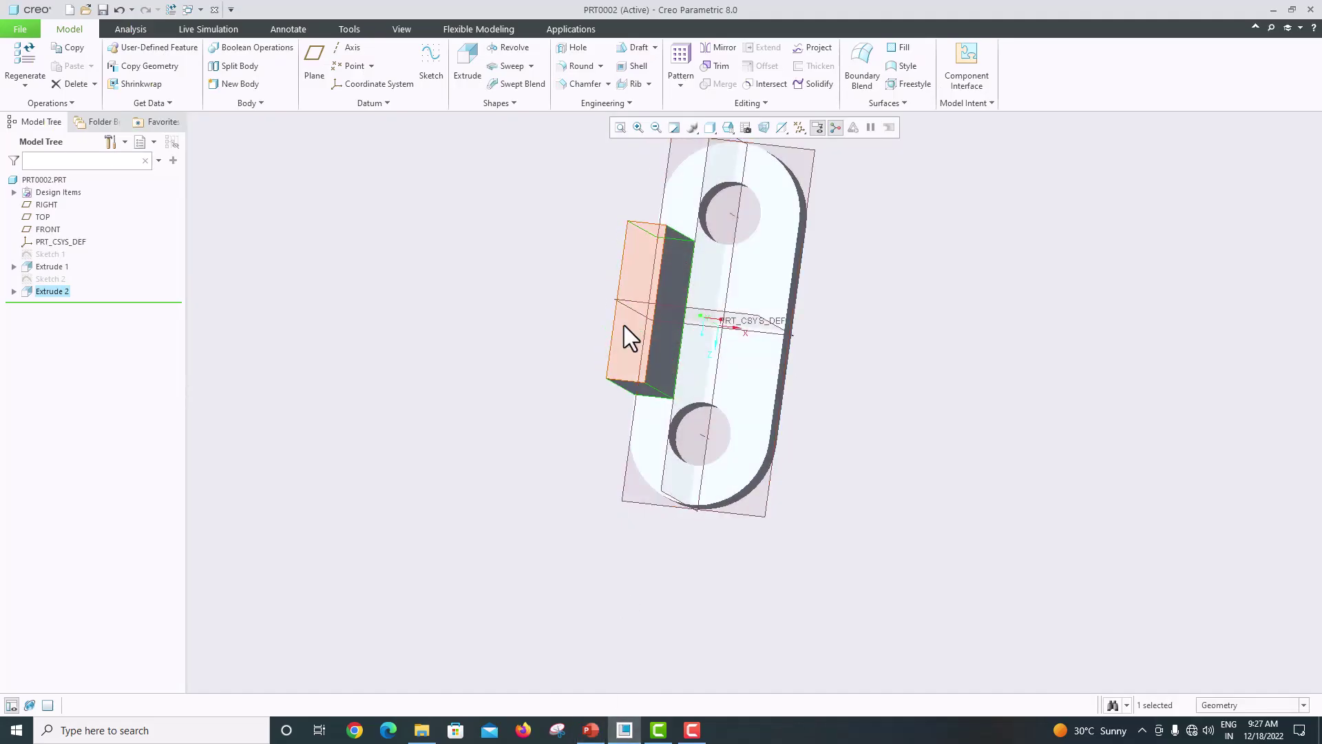
{"action": "middle_click_drag", "start_coordinate": [624, 325], "coordinate": [608, 246]}
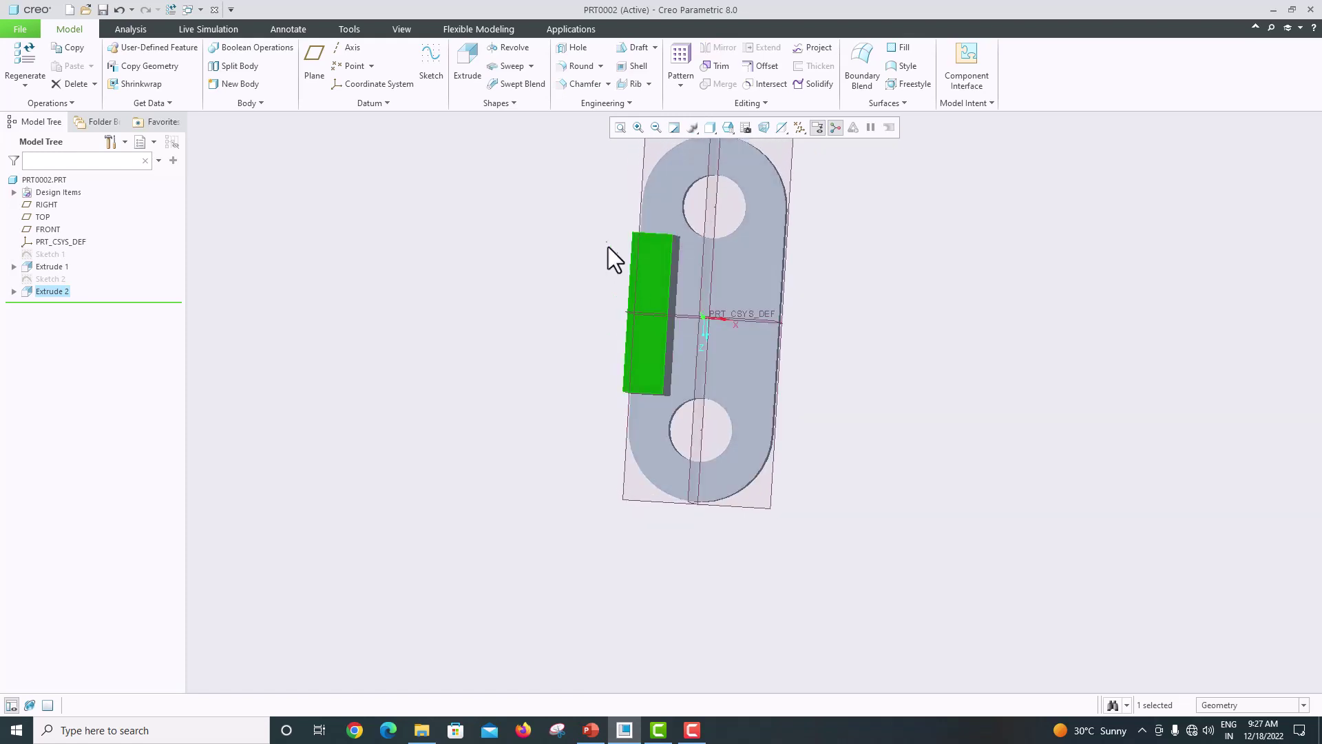
{"action": "left_click", "coordinate": [429, 73]}
{"action": "left_click", "coordinate": [785, 127]}
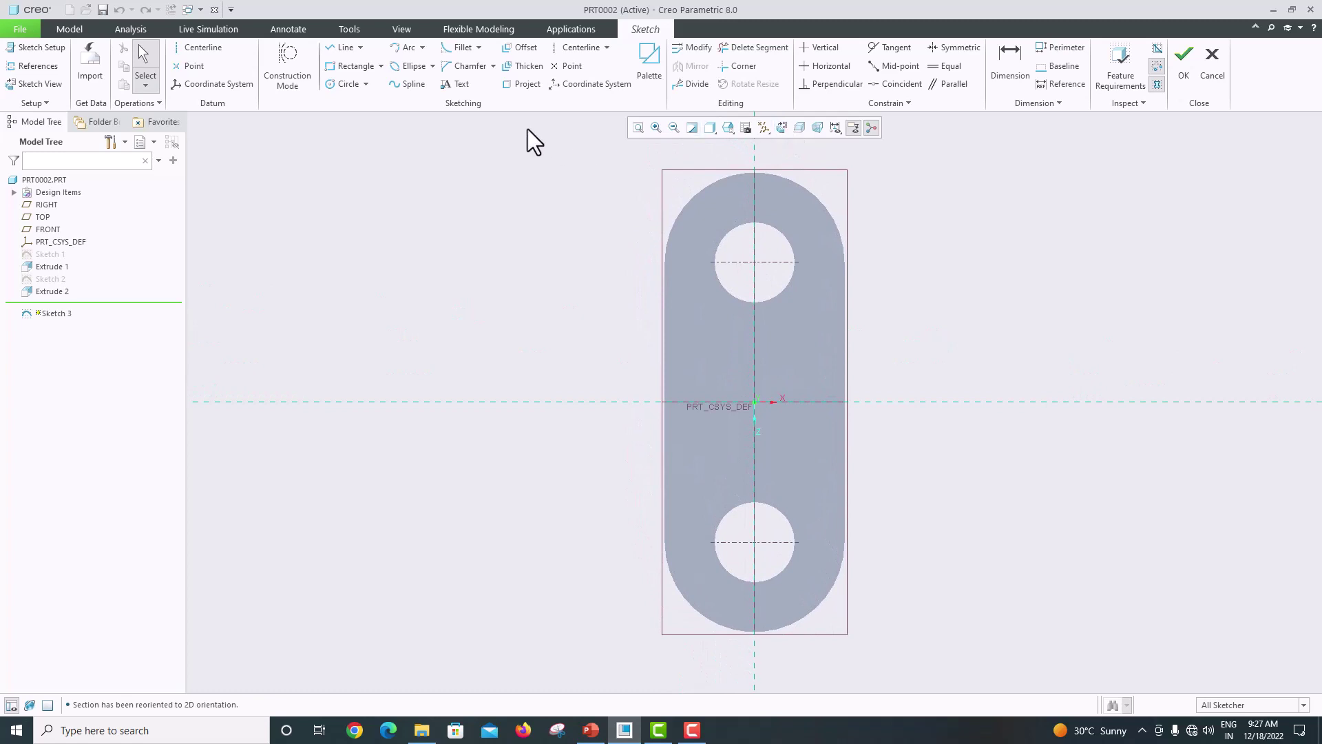
Sketch two concentric circles about 31 mm and 23 mm in diameter on the horizontal reference, about 51 mm left of the vertical reference
{"action": "left_click", "coordinate": [342, 86]}
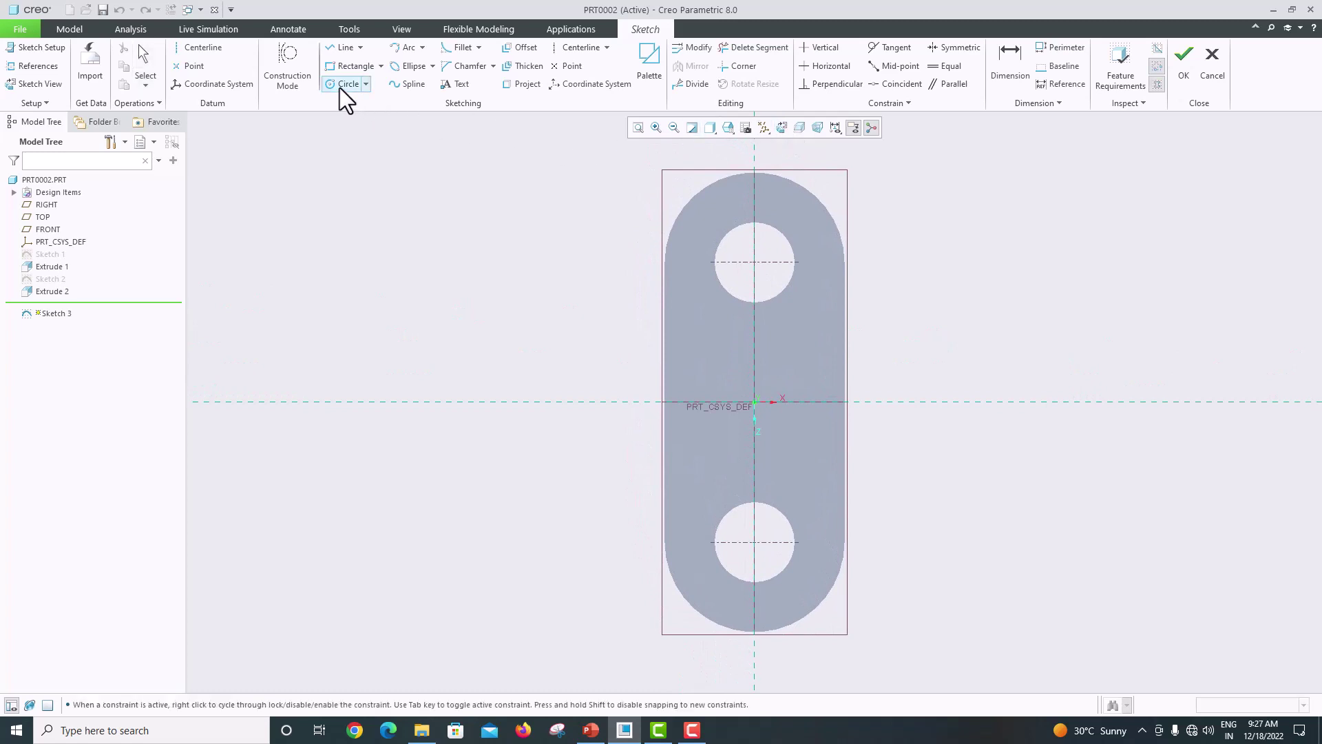
{"action": "left_click", "coordinate": [498, 402]}
{"action": "left_click", "coordinate": [557, 454]}
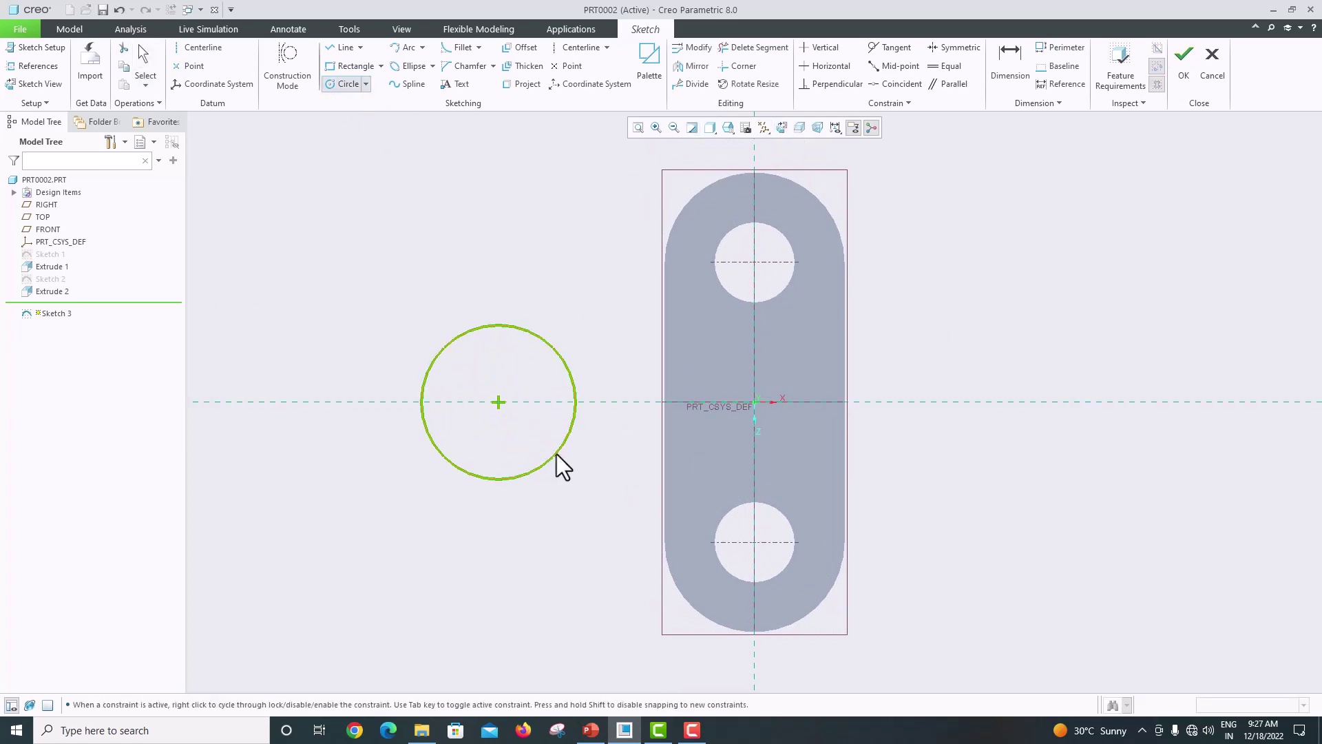
{"action": "left_click", "coordinate": [499, 402]}
{"action": "left_click", "coordinate": [555, 414]}
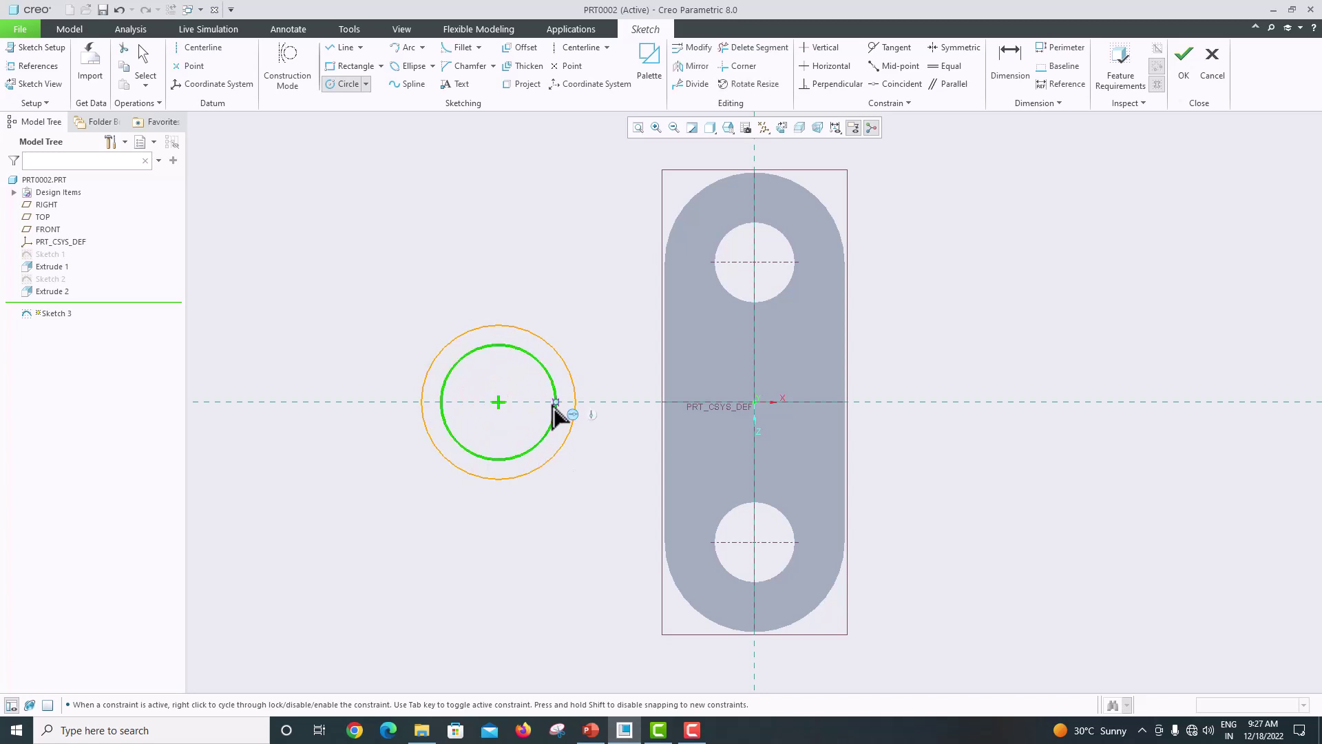
{"action": "middle_click", "coordinate": [600, 306]}
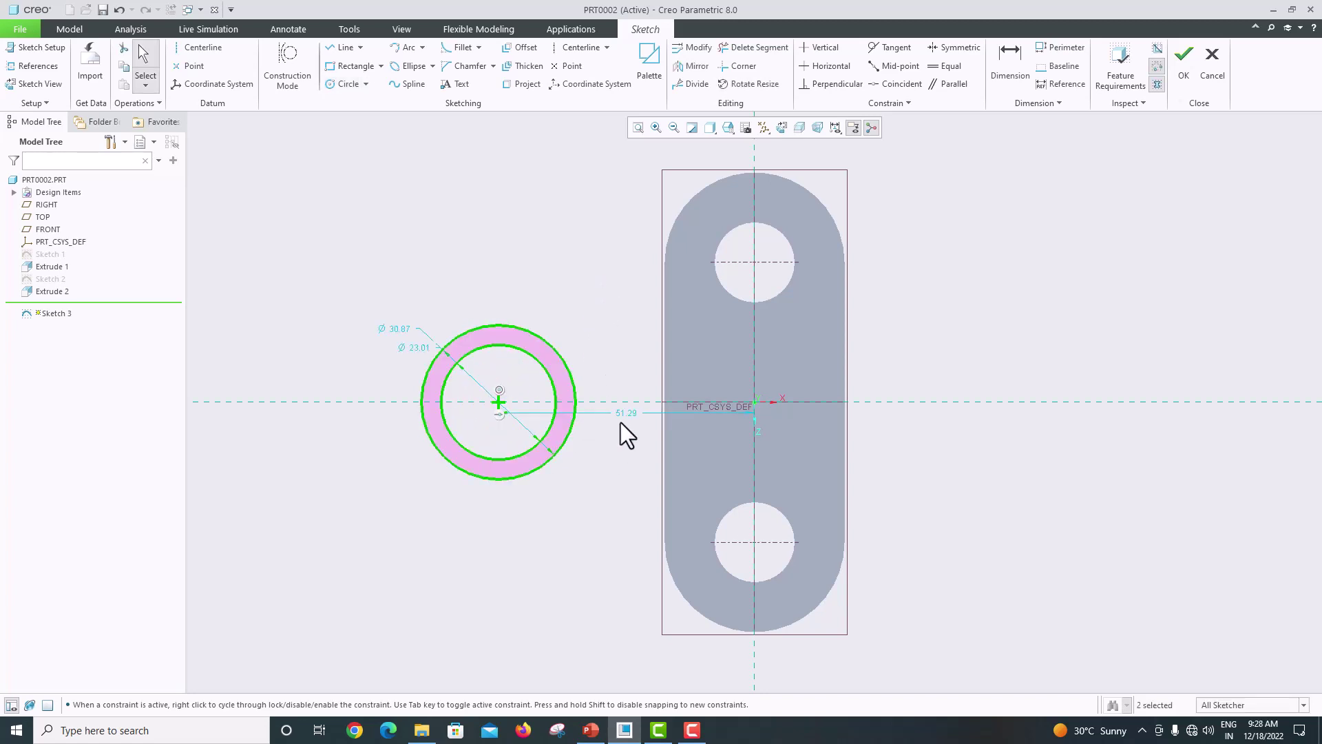
Add the wall's outer edge as a sketch reference and set the circle centre's distance from it to 32 mm
{"action": "middle_click_drag", "start_coordinate": [672, 435], "coordinate": [667, 406]}
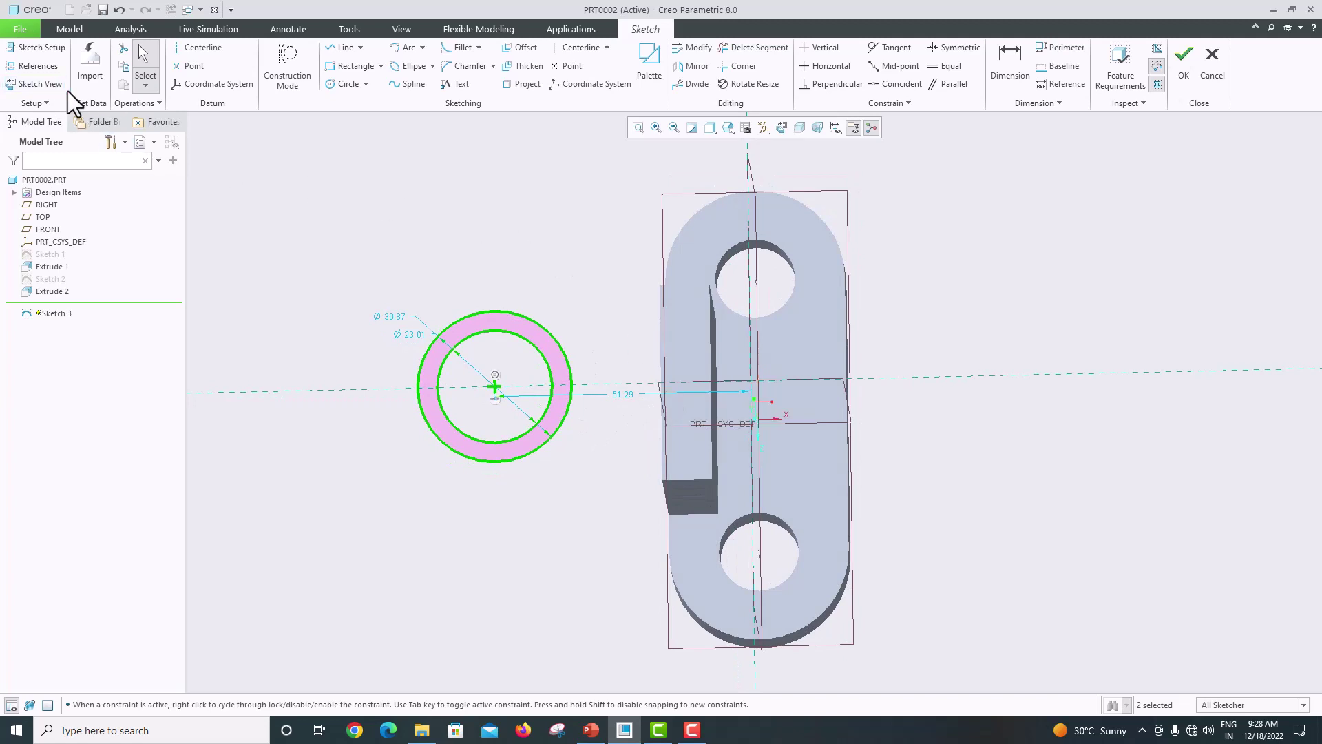
{"action": "left_click", "coordinate": [42, 67]}
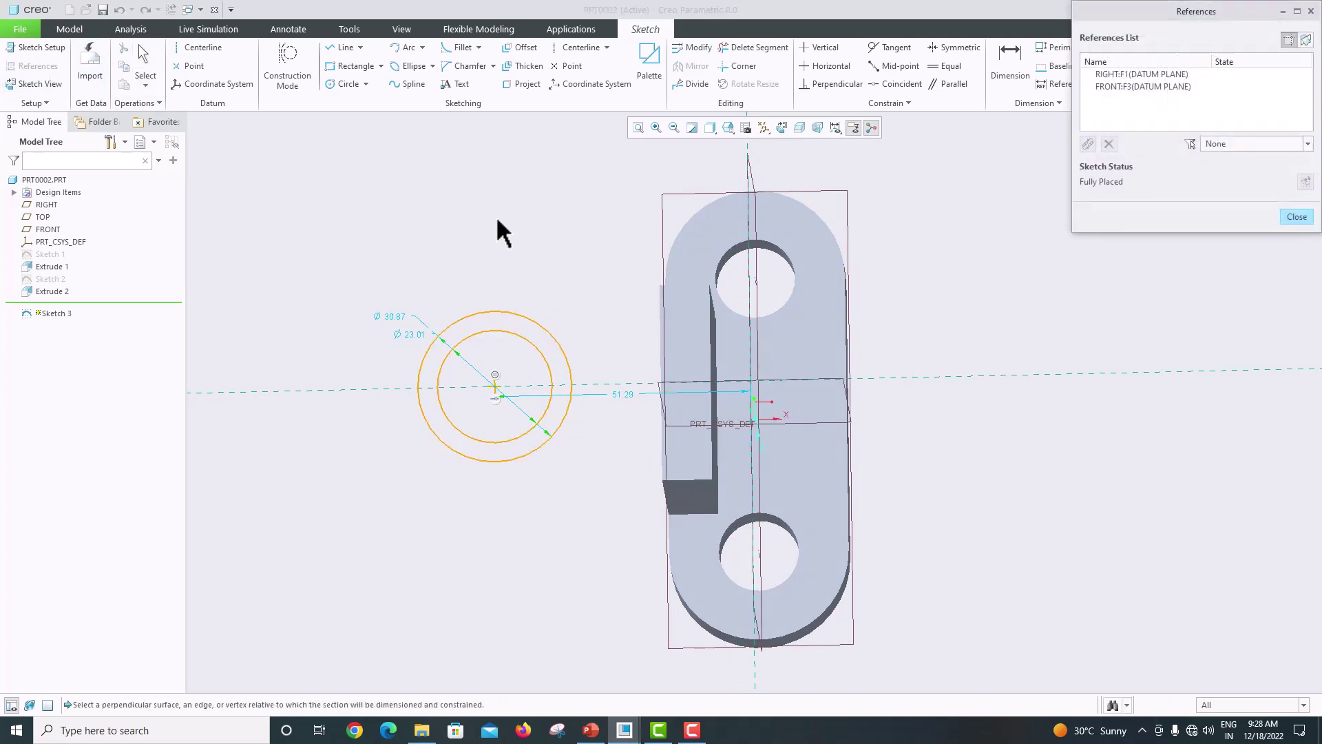
{"action": "left_click", "coordinate": [657, 336]}
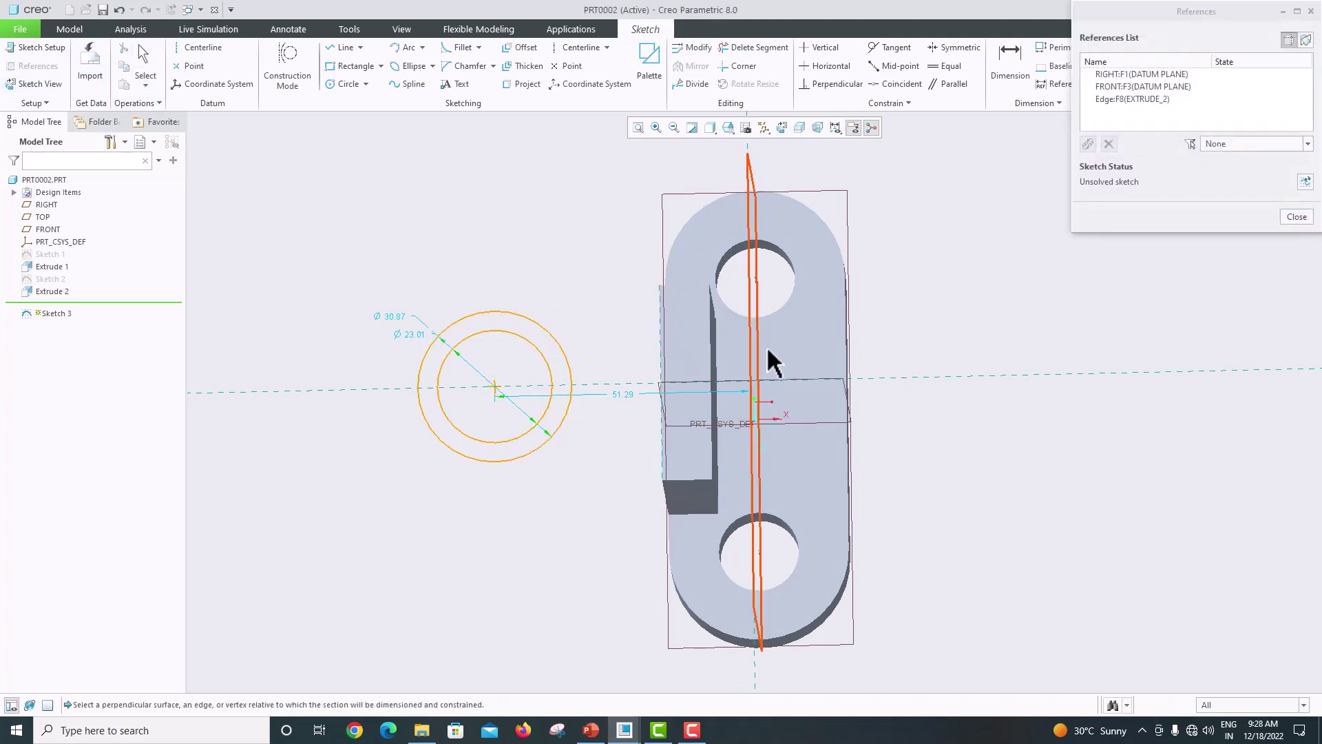
{"action": "left_click", "coordinate": [1295, 217]}
{"action": "middle_click_drag", "start_coordinate": [947, 302], "coordinate": [683, 434]}
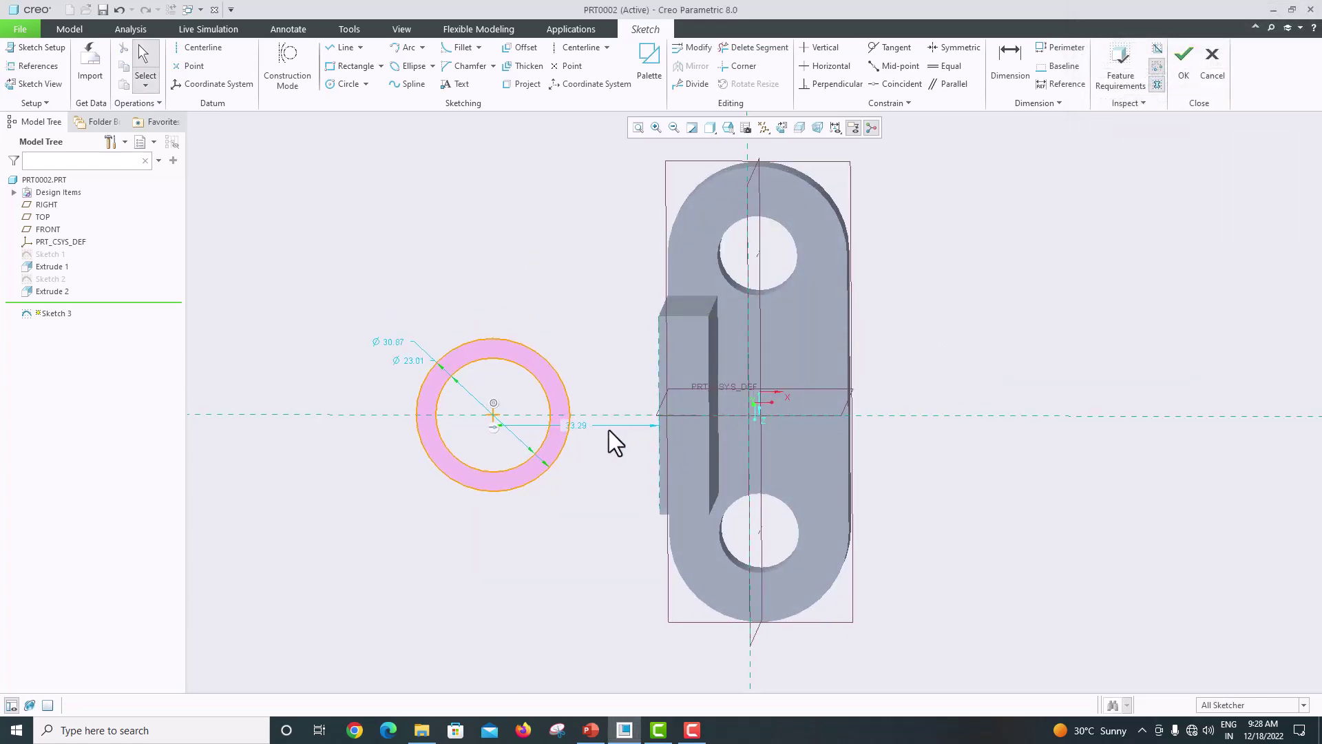
{"action": "double_click", "coordinate": [581, 427]}
{"action": "type", "text": "33"}
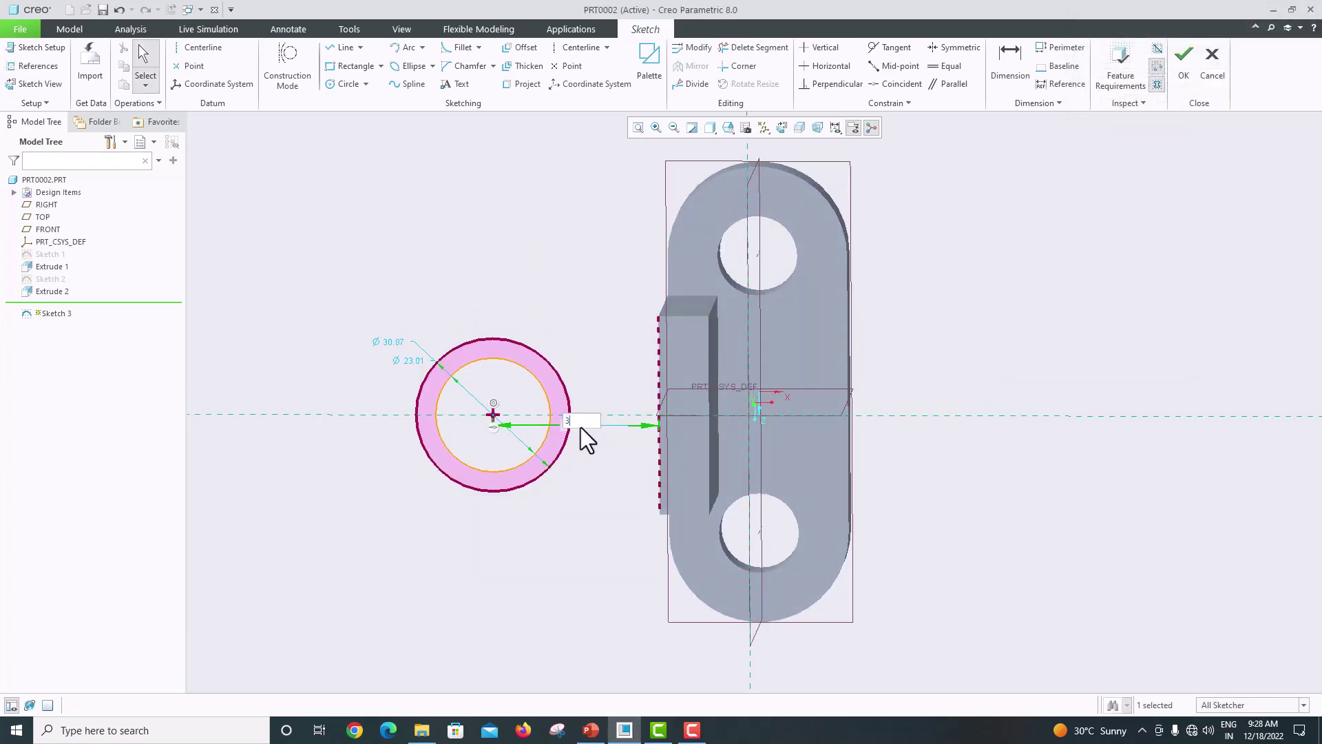
{"action": "key", "text": "Return"}
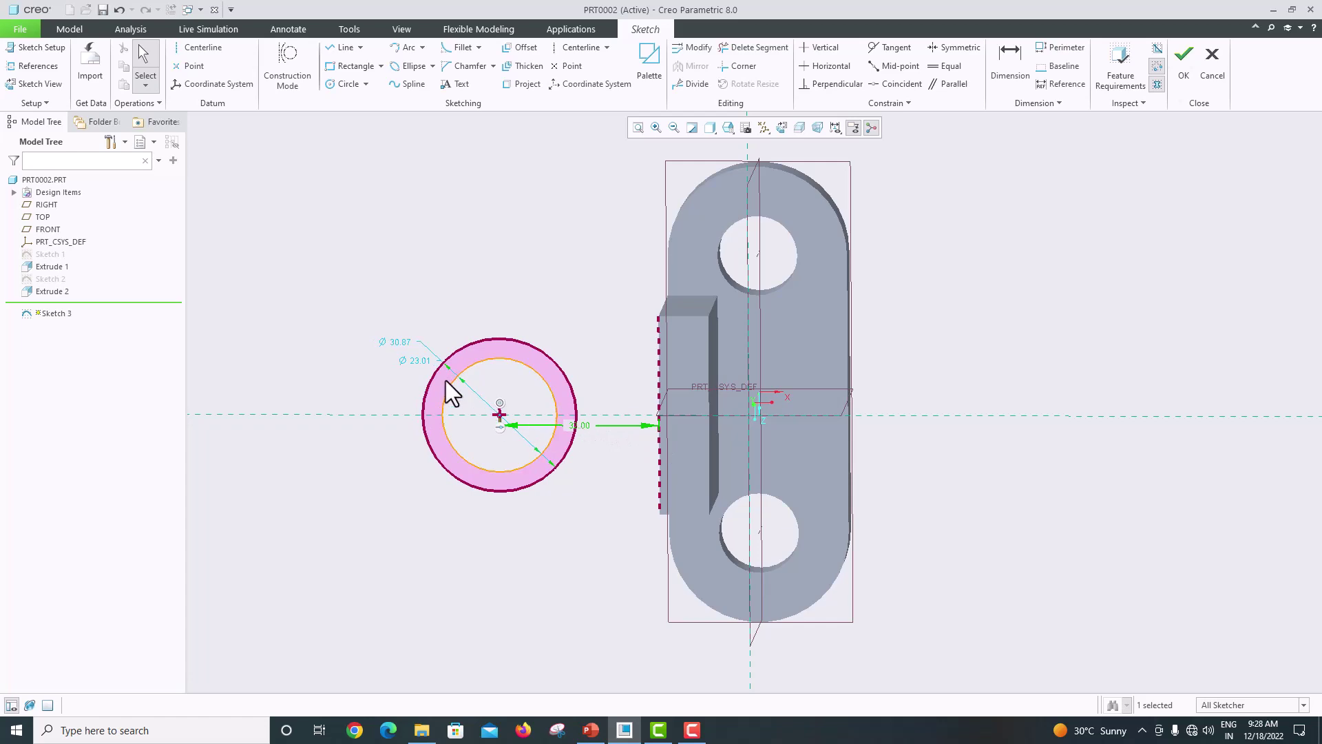
Set the outer circle's diameter to 30 mm and the inner one's to 20 mm per the PowerPoint drawing, and finish the sketch
{"action": "left_click", "coordinate": [591, 730]}
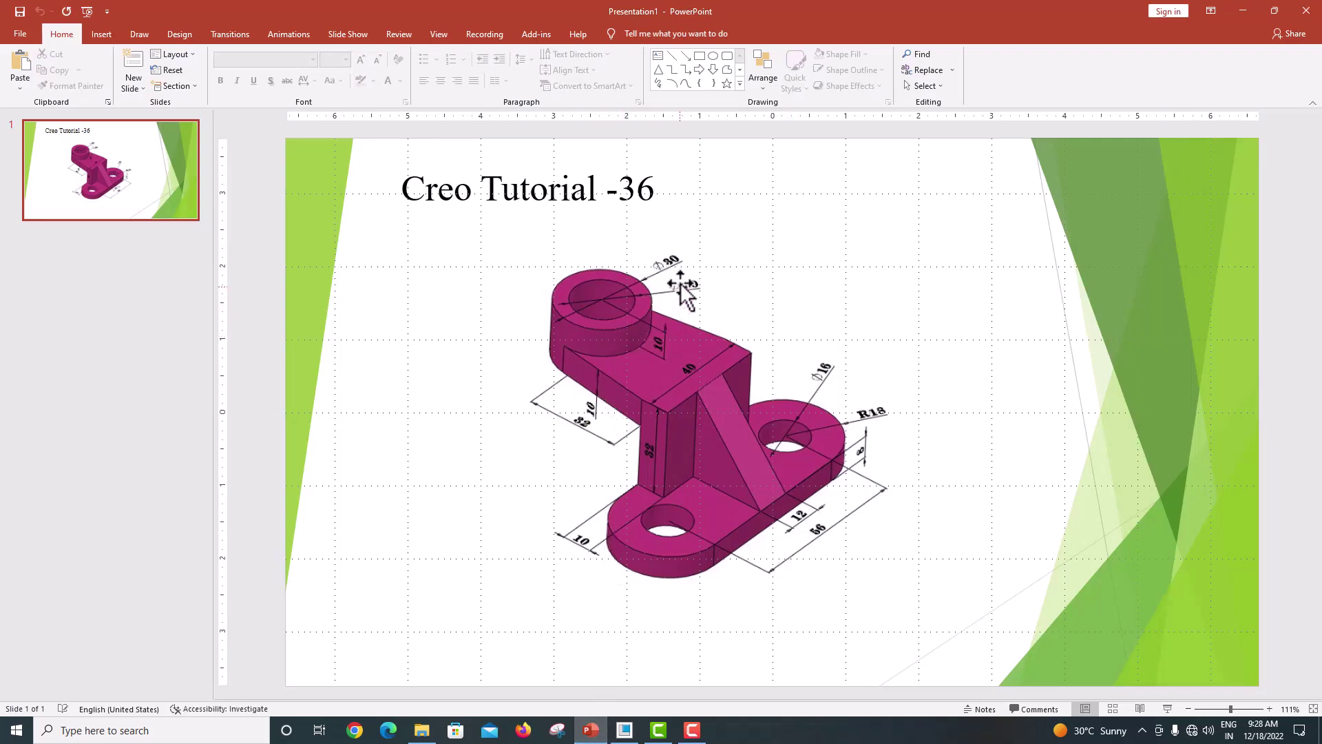
{"action": "left_click", "coordinate": [624, 730]}
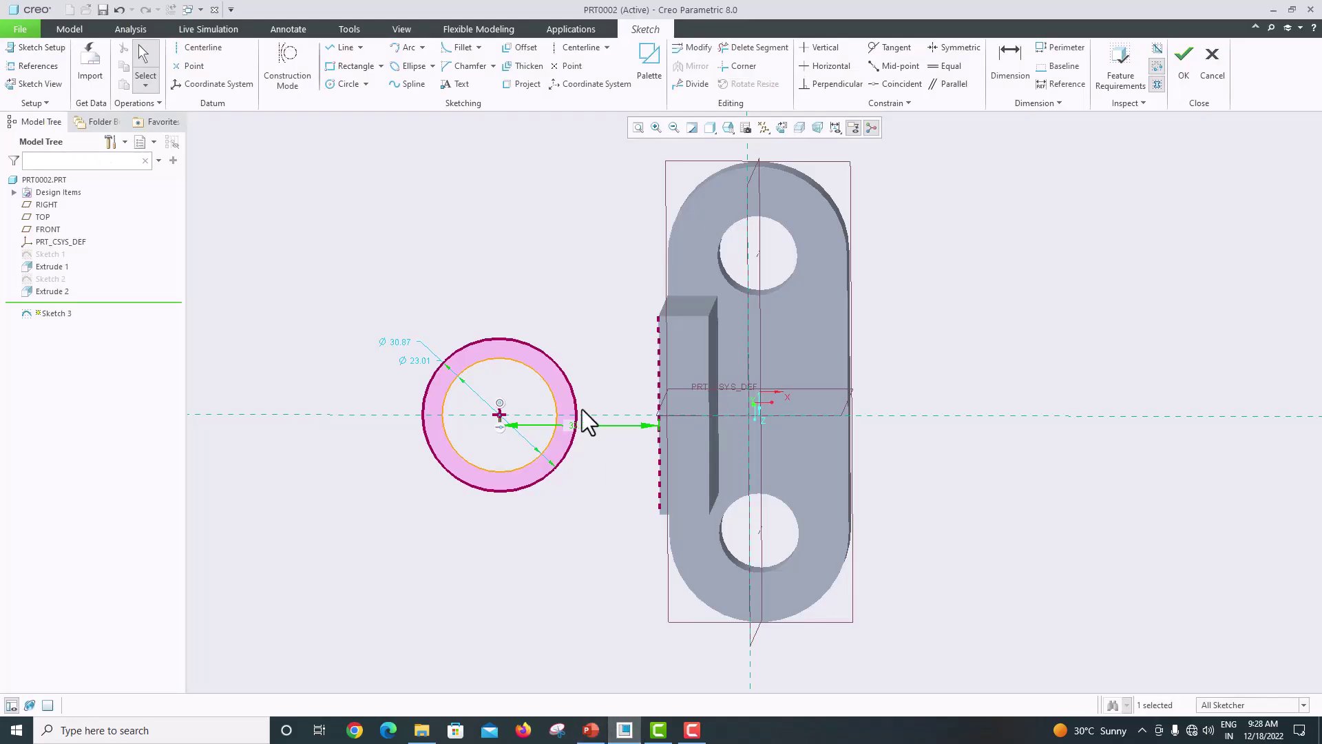
{"action": "double_click", "coordinate": [398, 340]}
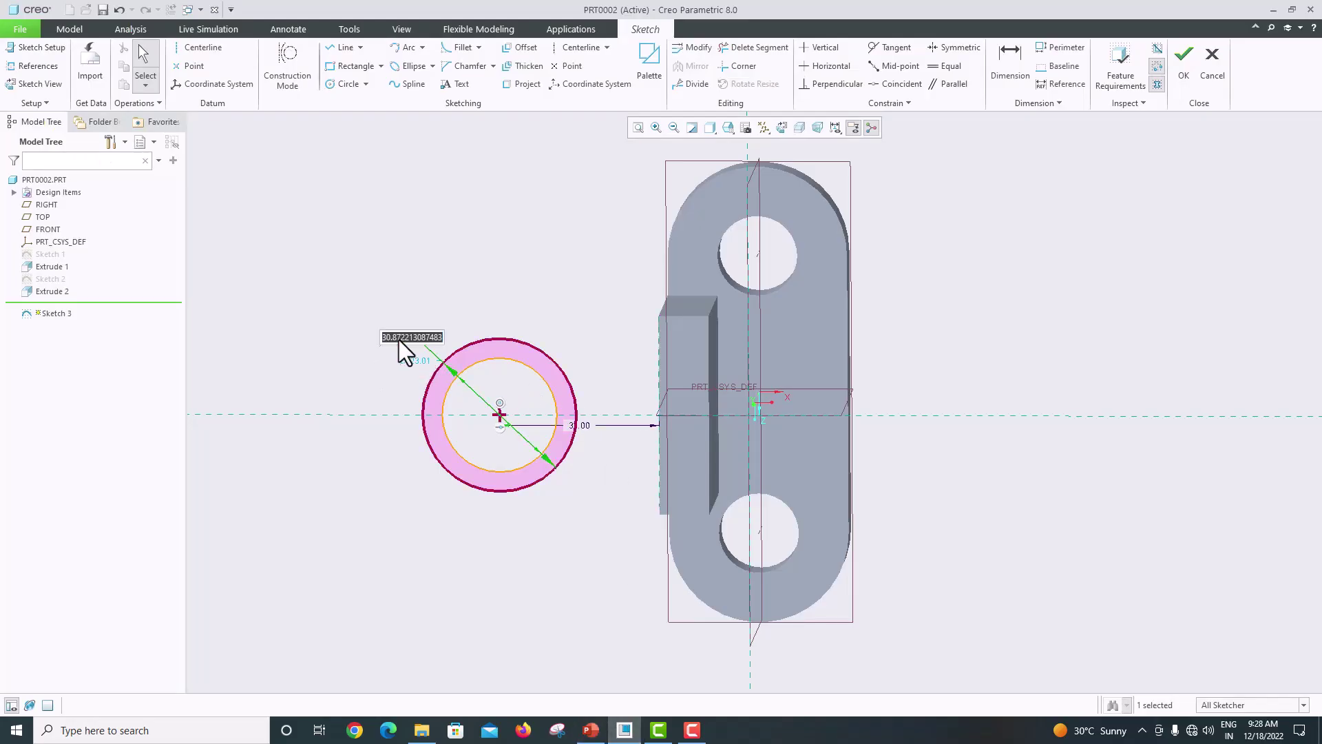
{"action": "type", "text": "31"}
{"action": "key", "text": "Return"}
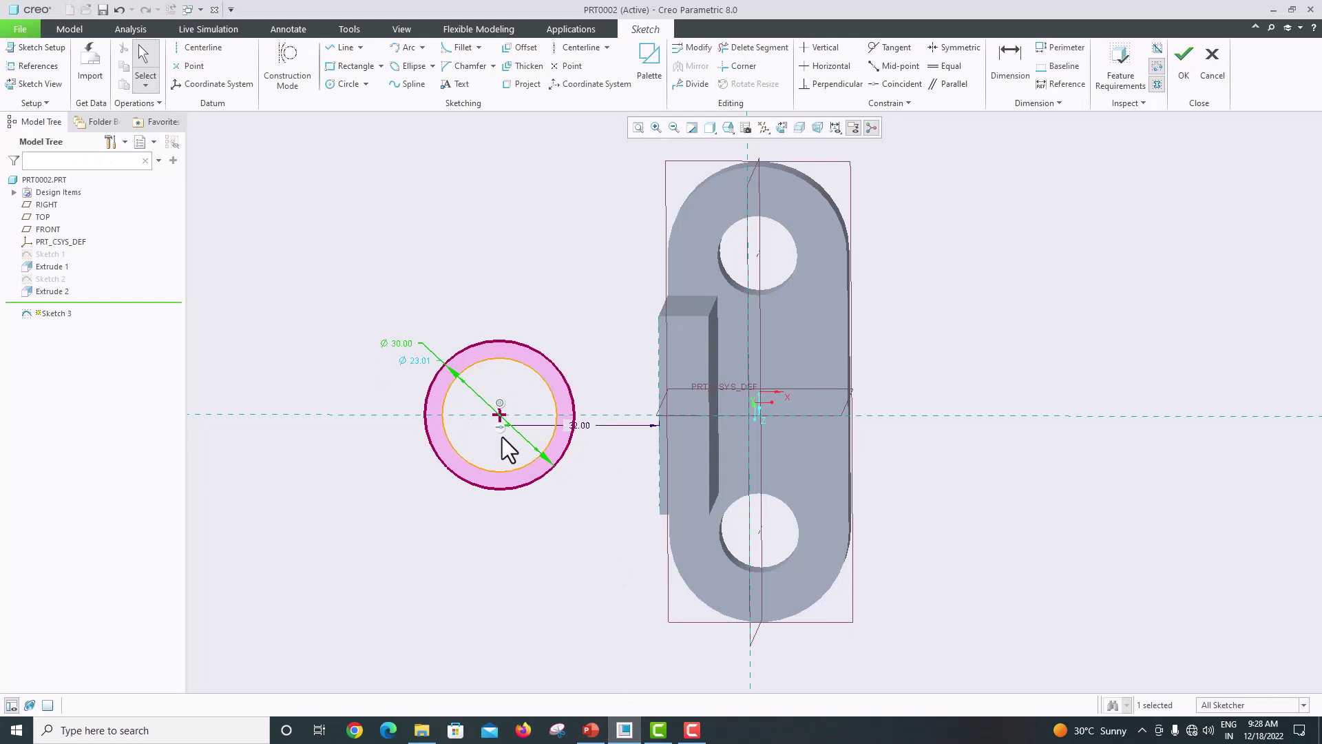
{"action": "double_click", "coordinate": [421, 361]}
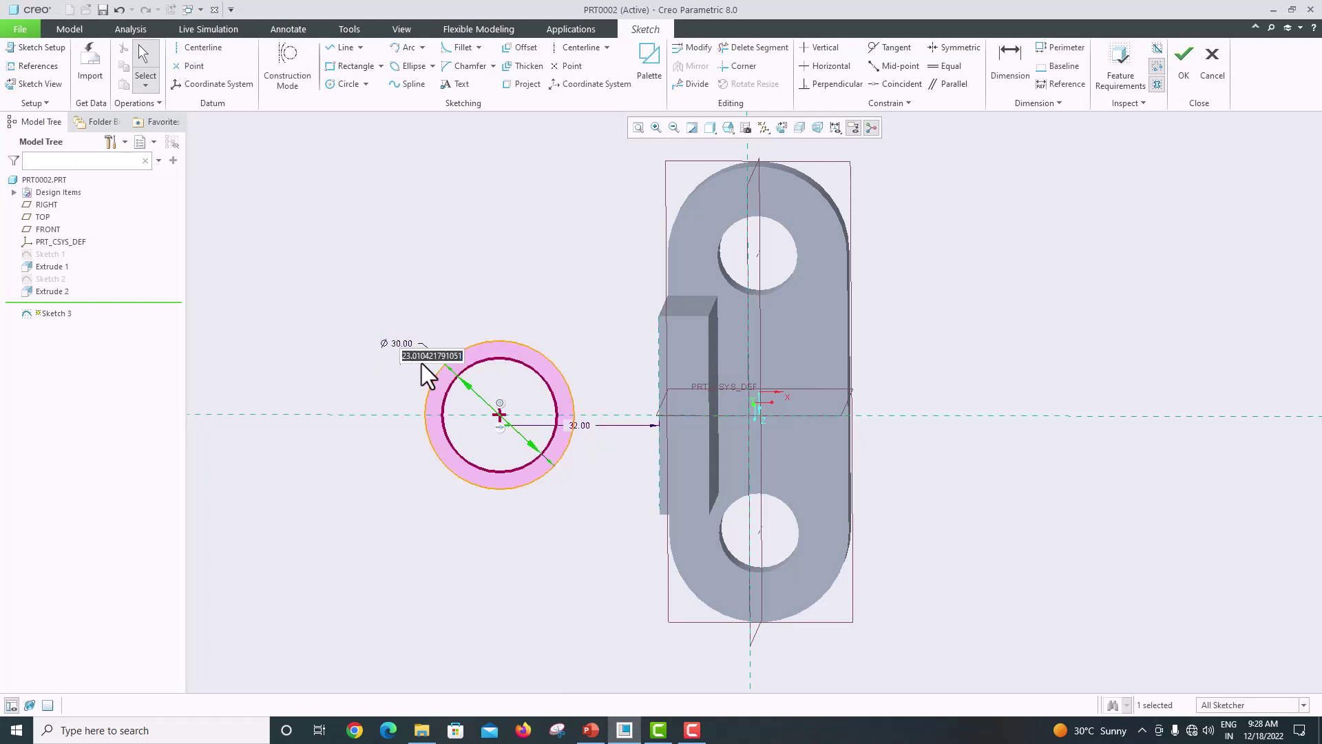
{"action": "type", "text": "20"}
{"action": "key", "text": "Return"}
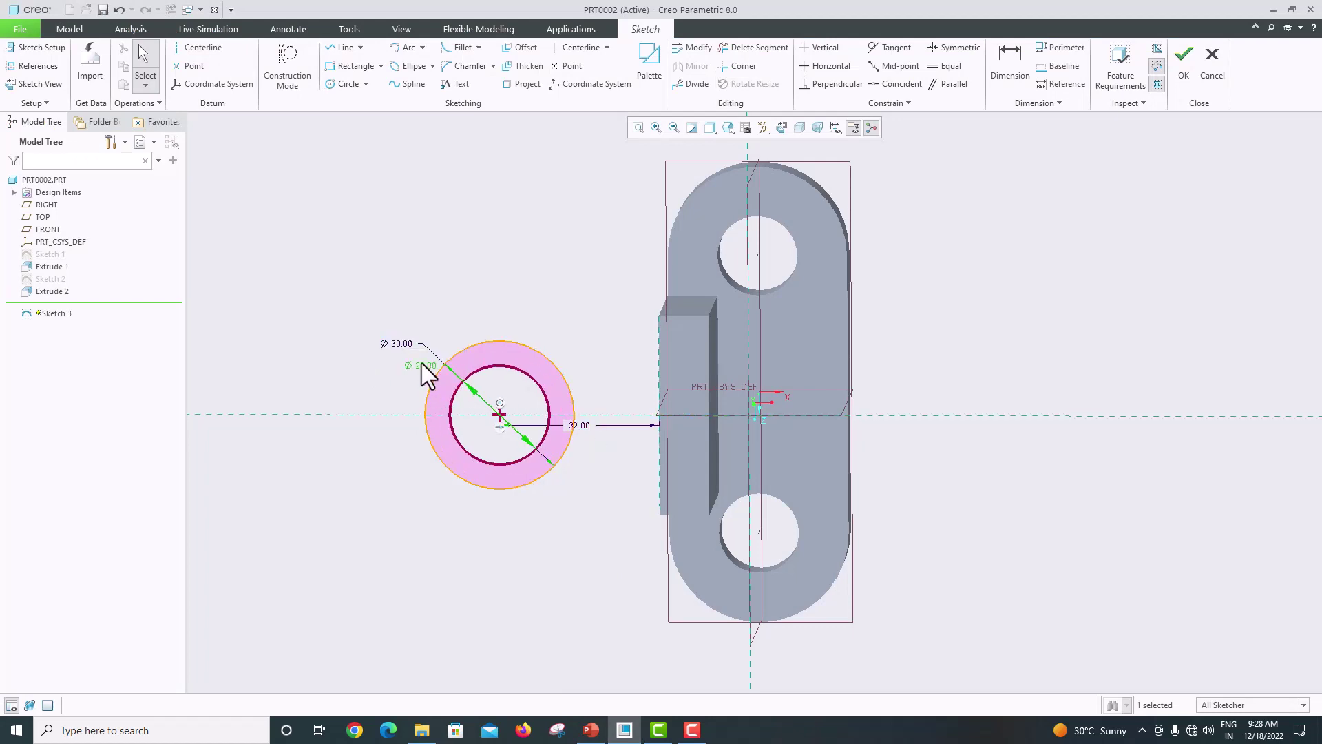
{"action": "left_click", "coordinate": [1184, 76]}
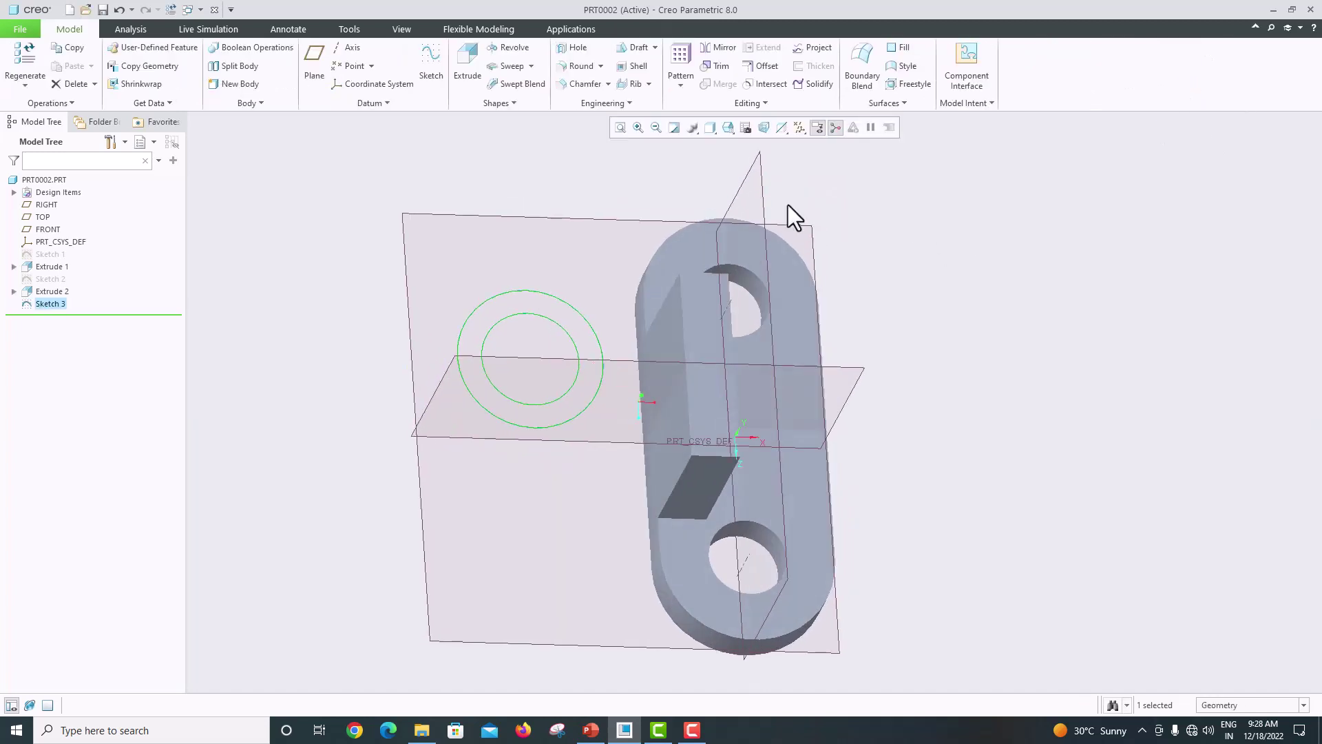
Extrude the two-circle boss sketch 10 mm as a solid in the reversed direction, checking the depth against the PowerPoint drawing
{"action": "left_click", "coordinate": [467, 68]}
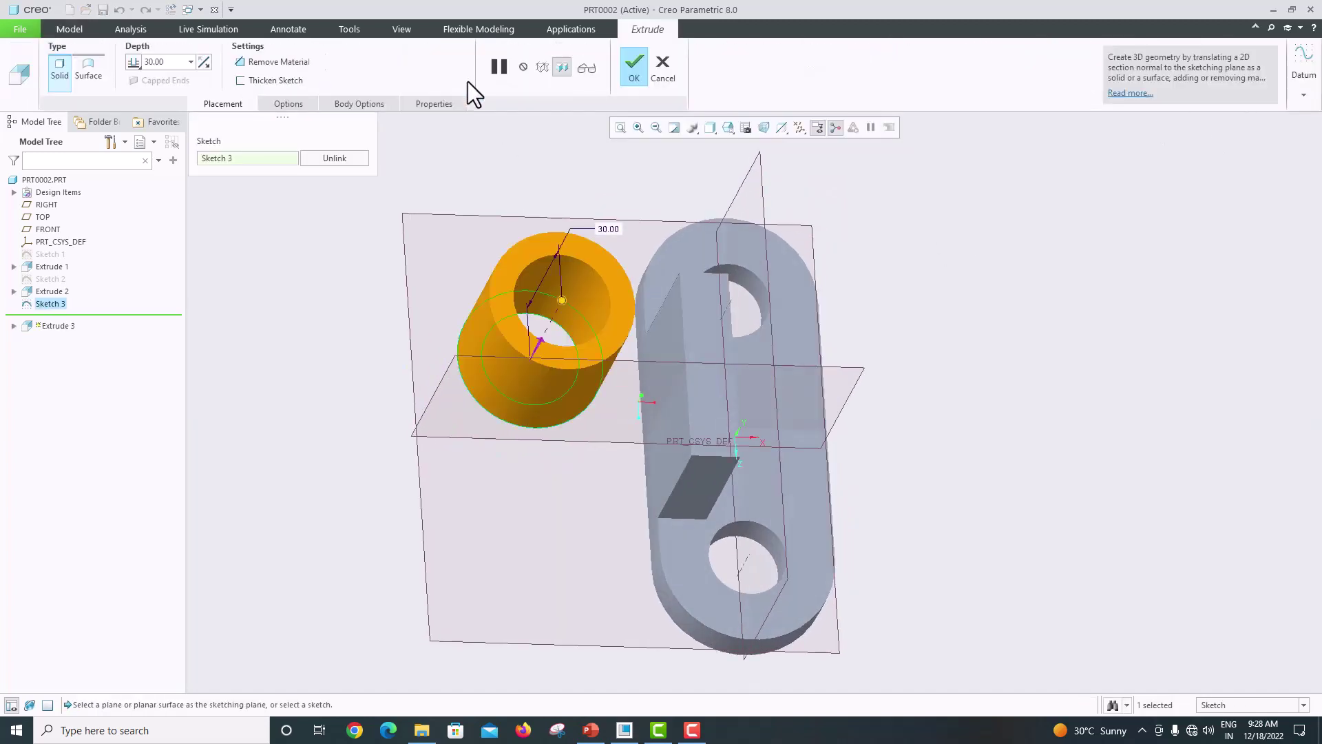
{"action": "left_click", "coordinate": [537, 337]}
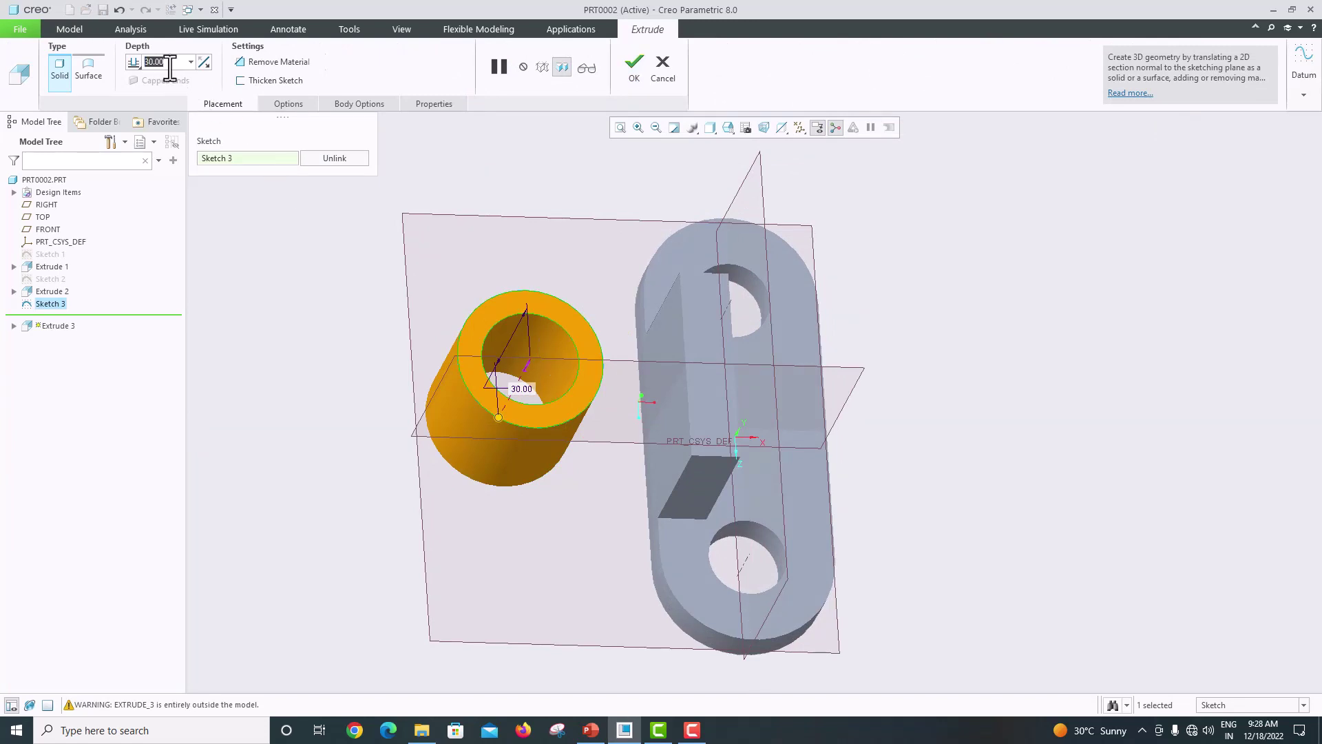
{"action": "type", "text": "10"}
{"action": "key", "text": "Return"}
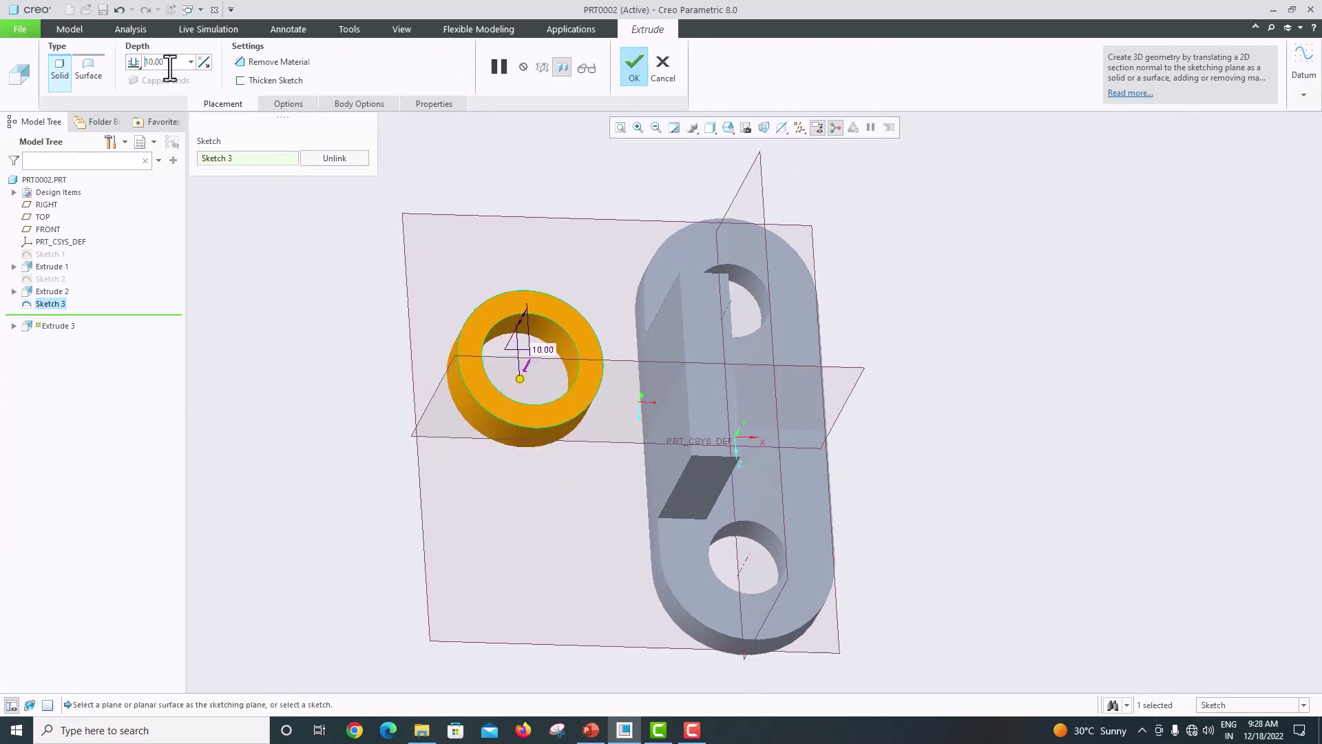
{"action": "left_click", "coordinate": [588, 732]}
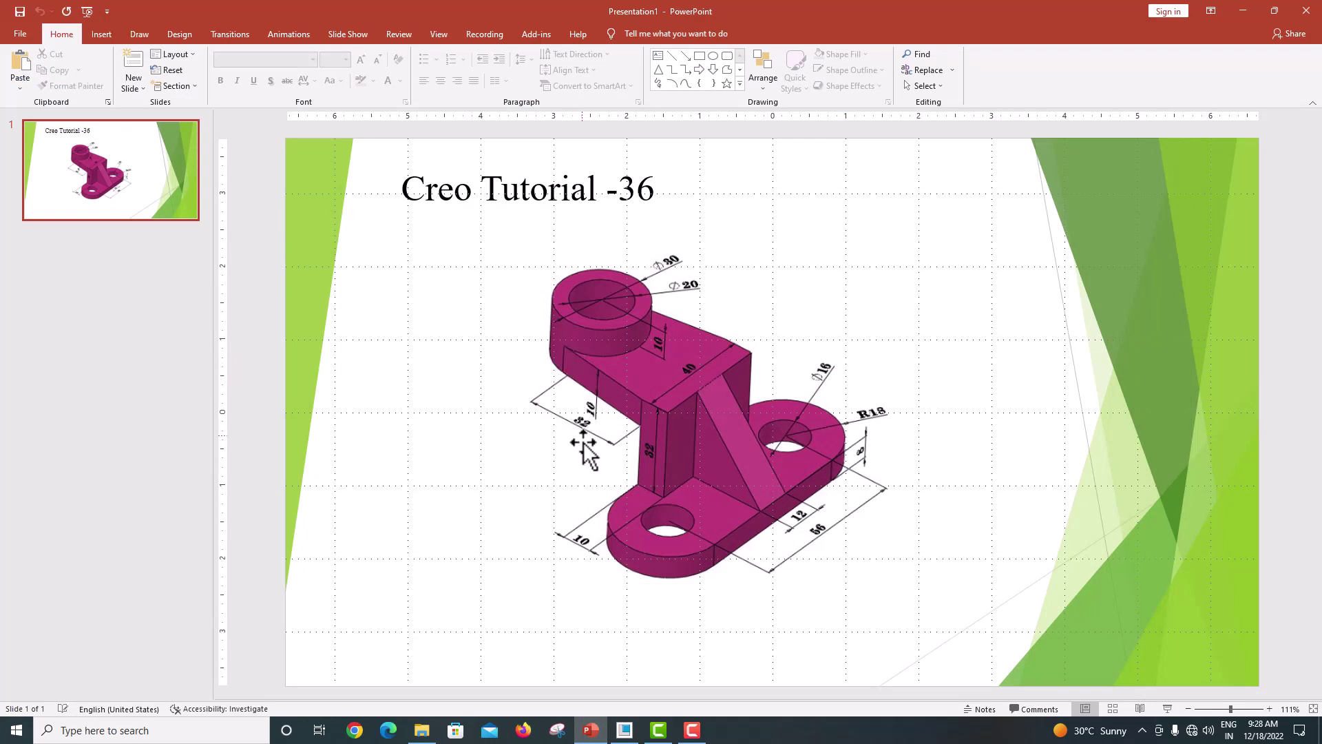
{"action": "left_click", "coordinate": [626, 730]}
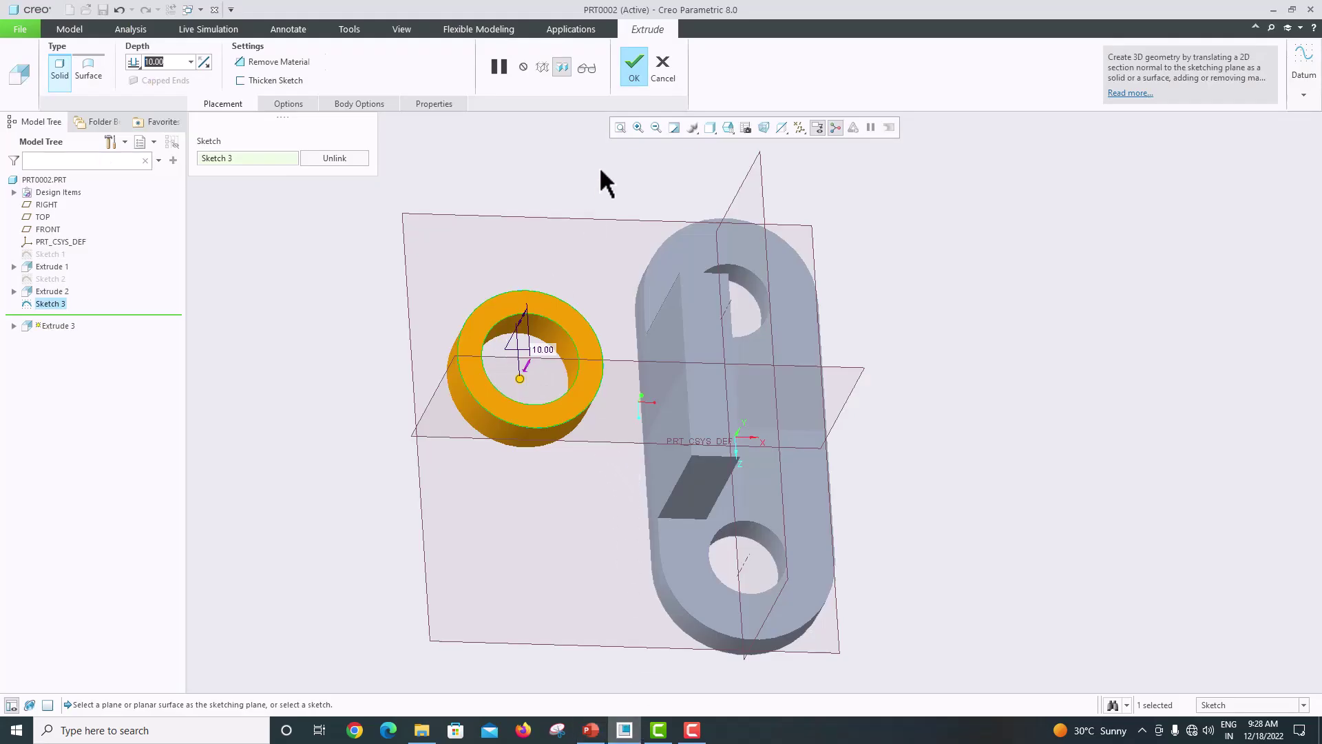
{"action": "left_click", "coordinate": [636, 65]}
Start a sketch on the ring's top face in 2D orientation and add the ring's outer edge as a reference
{"action": "middle_click_drag", "start_coordinate": [723, 316], "coordinate": [711, 274]}
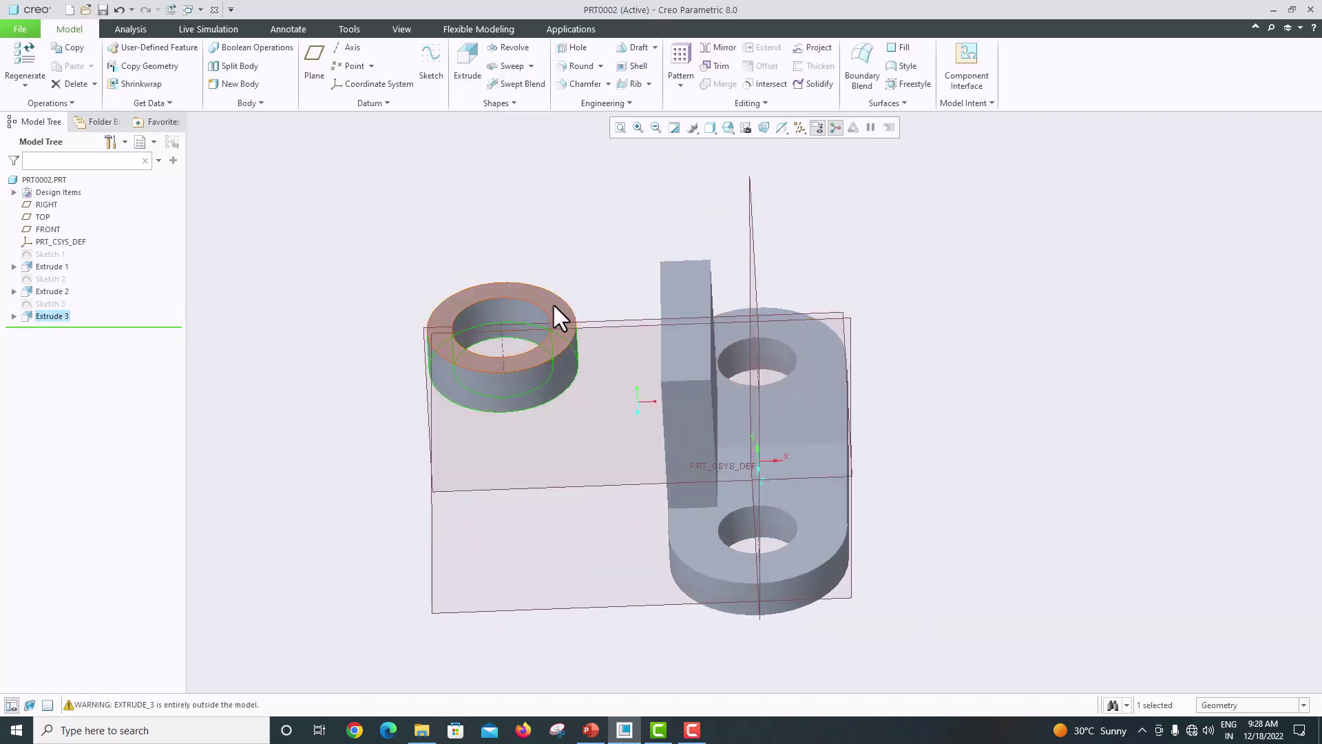
{"action": "left_click", "coordinate": [554, 306]}
{"action": "left_click", "coordinate": [434, 69]}
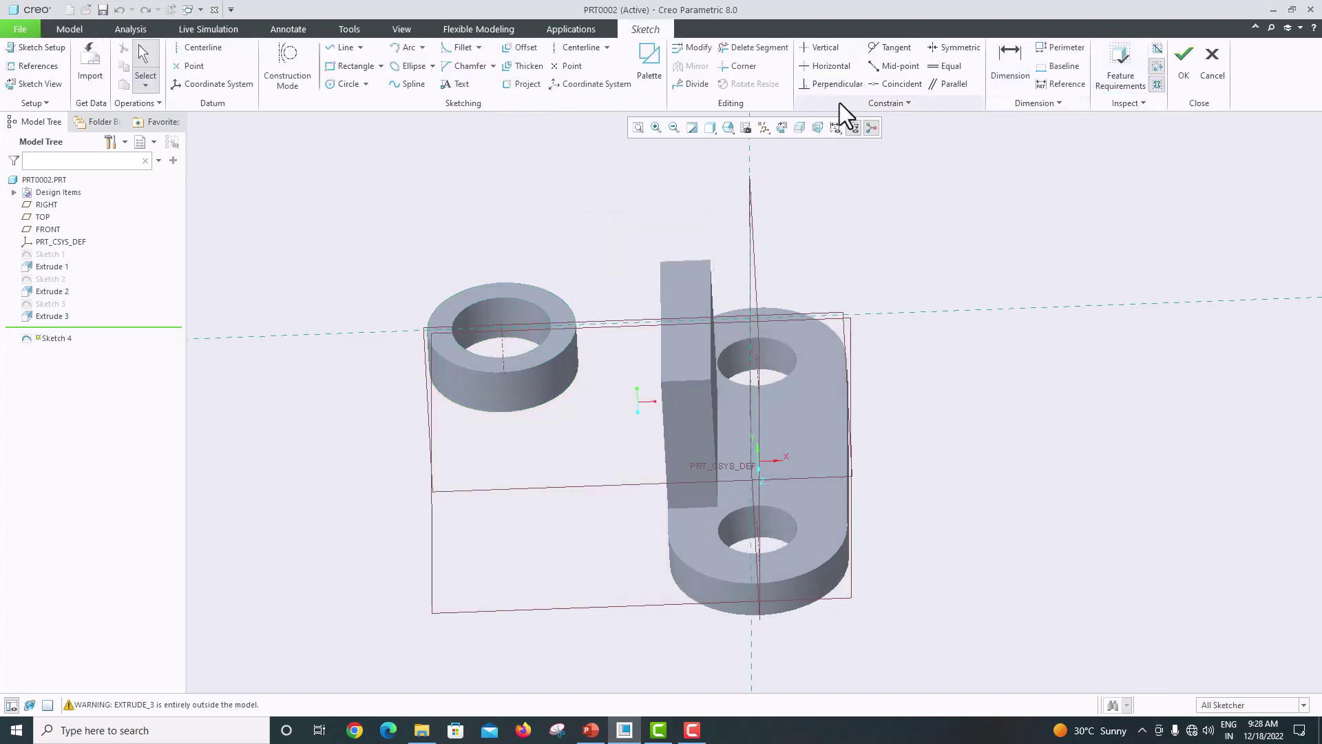
{"action": "left_click", "coordinate": [787, 128]}
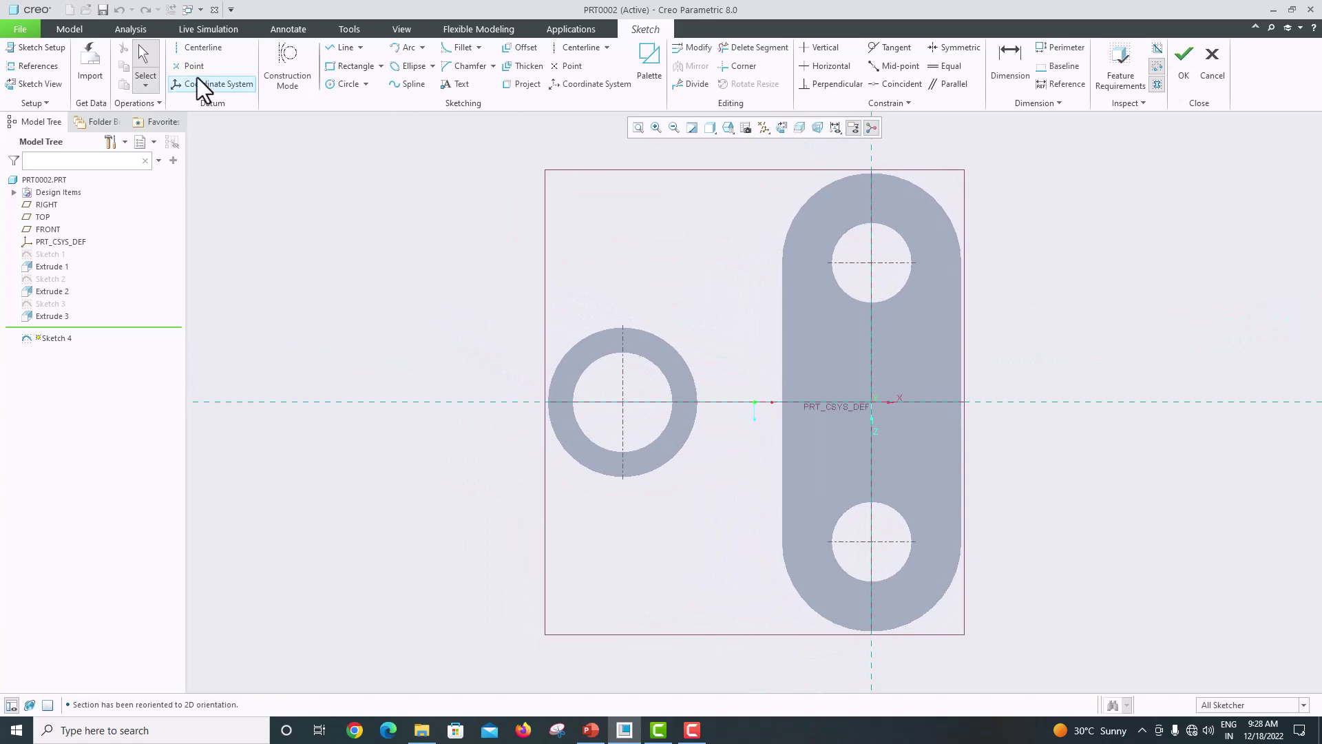
{"action": "left_click", "coordinate": [38, 66]}
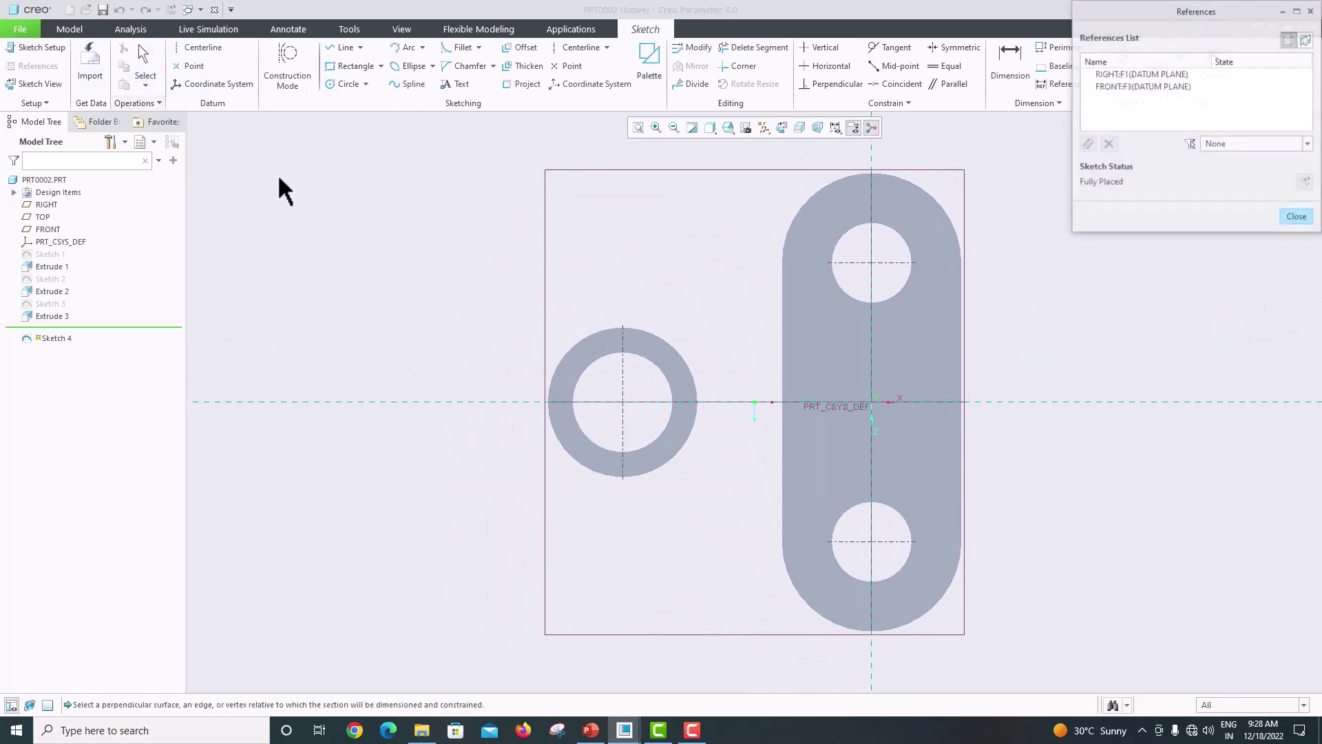
{"action": "left_click", "coordinate": [565, 354]}
{"action": "left_click", "coordinate": [1299, 219]}
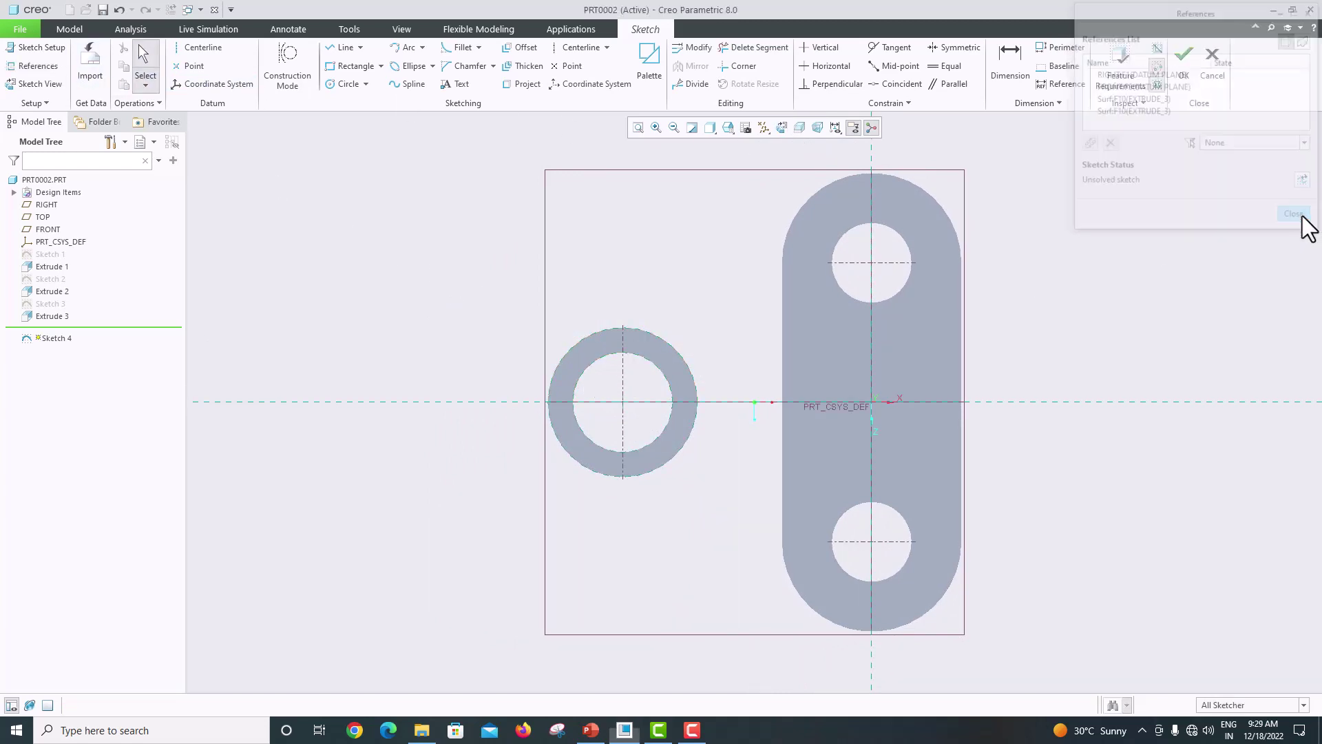
Sketch two concentric circles matching the ring's outer and inner edges and finish the sketch
{"action": "left_click", "coordinate": [348, 84]}
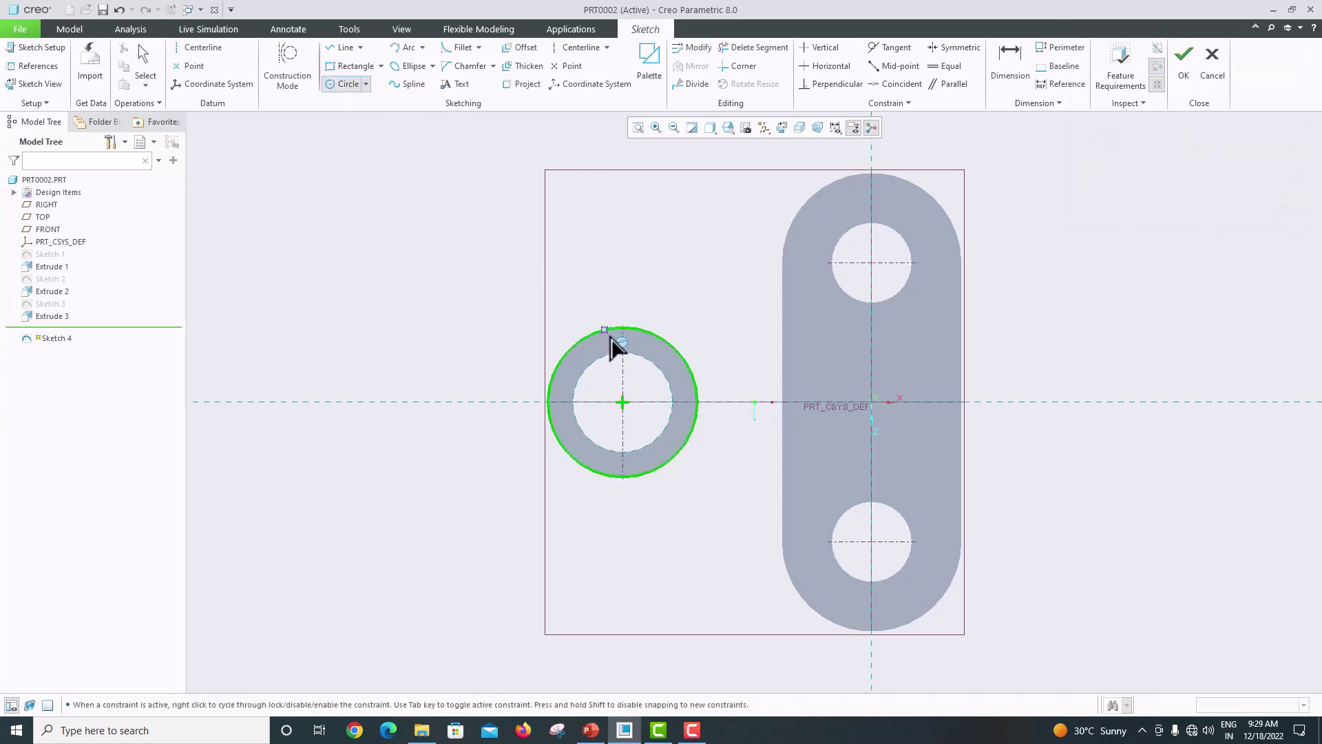
{"action": "left_click", "coordinate": [623, 401]}
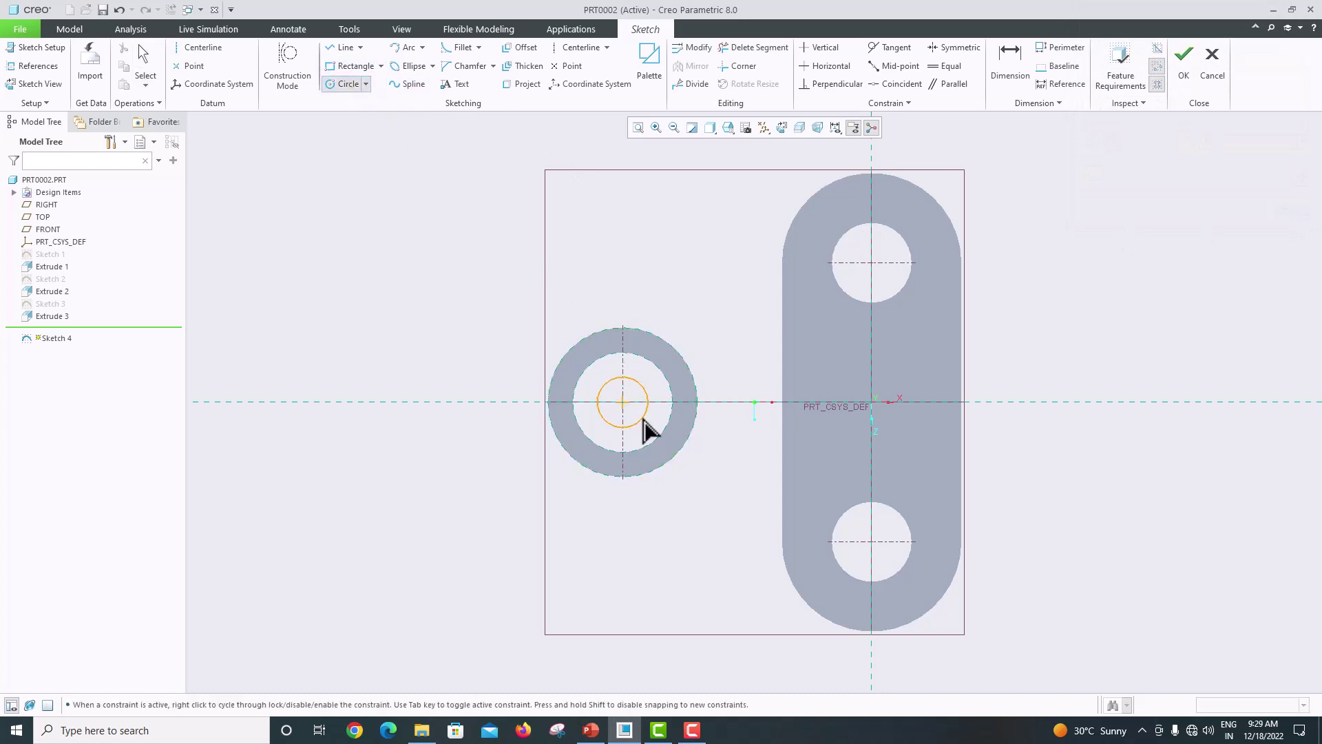
{"action": "left_click", "coordinate": [680, 456]}
{"action": "left_click", "coordinate": [623, 402]}
{"action": "left_click", "coordinate": [663, 417]}
{"action": "middle_click", "coordinate": [700, 282]}
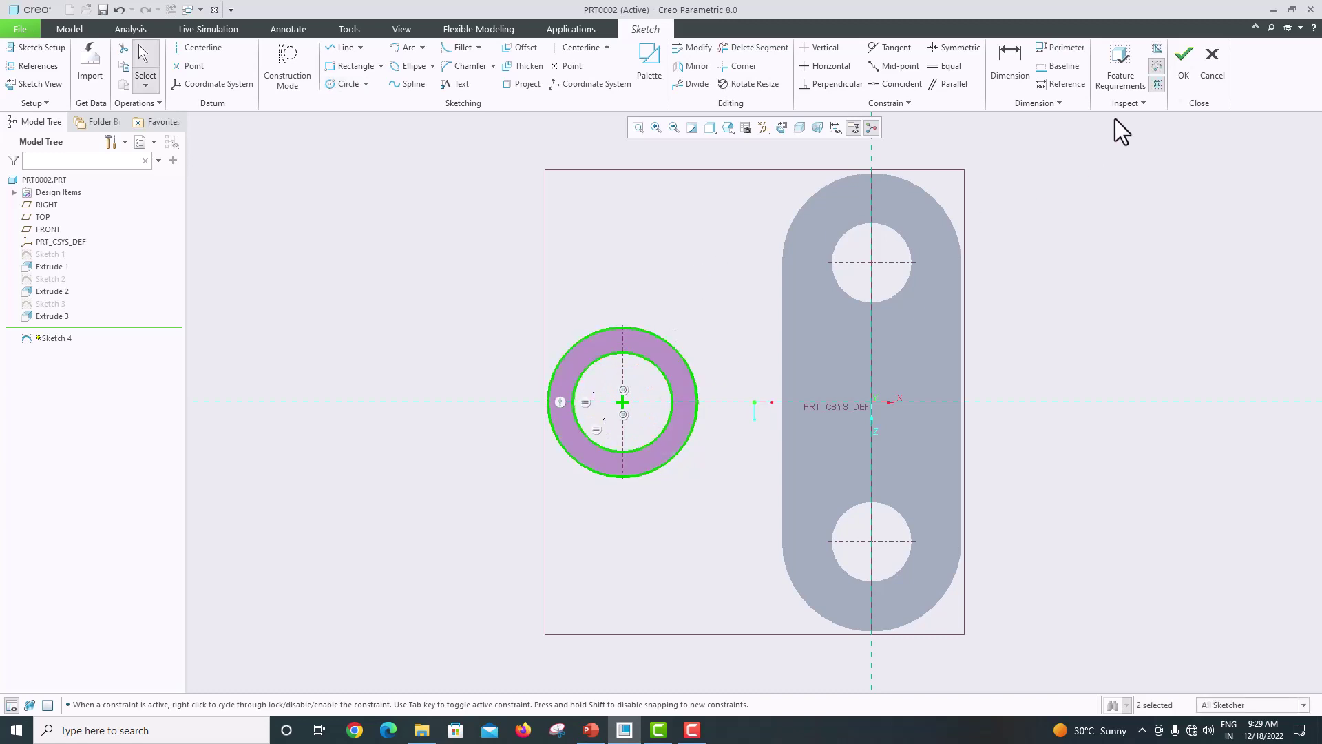
{"action": "left_click", "coordinate": [1186, 69]}
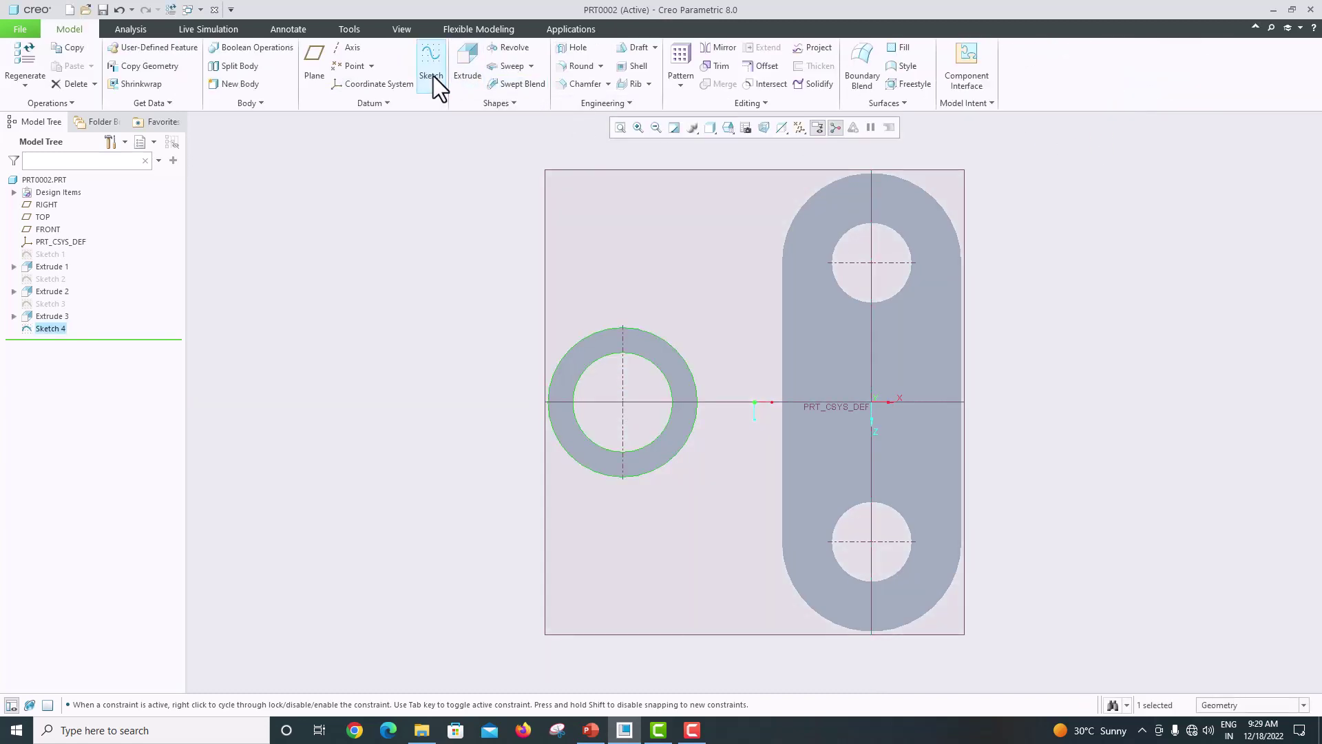
Extrude the new two-circle sketch 10 mm upward from the ring's top face
{"action": "left_click", "coordinate": [457, 73]}
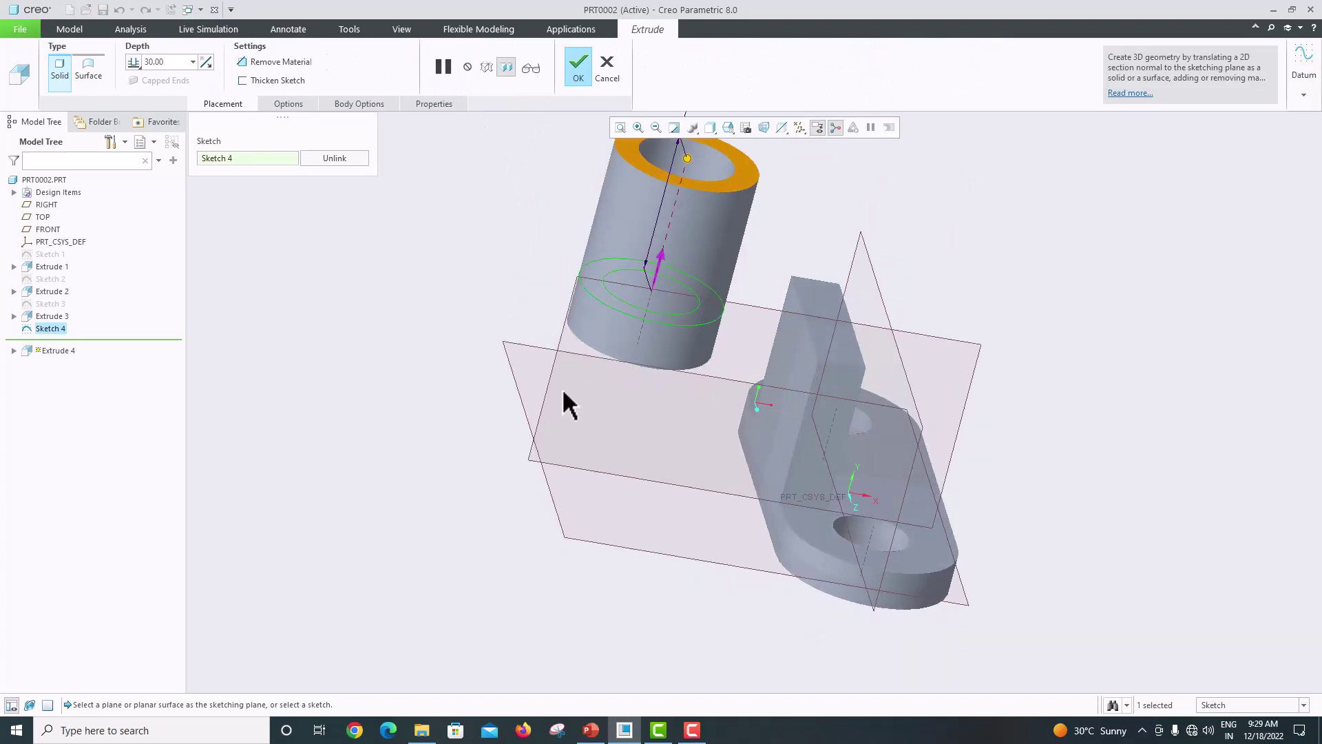
{"action": "left_click", "coordinate": [590, 728]}
{"action": "double_click", "coordinate": [170, 65]}
{"action": "type", "text": "10"}
{"action": "key", "text": "Return"}
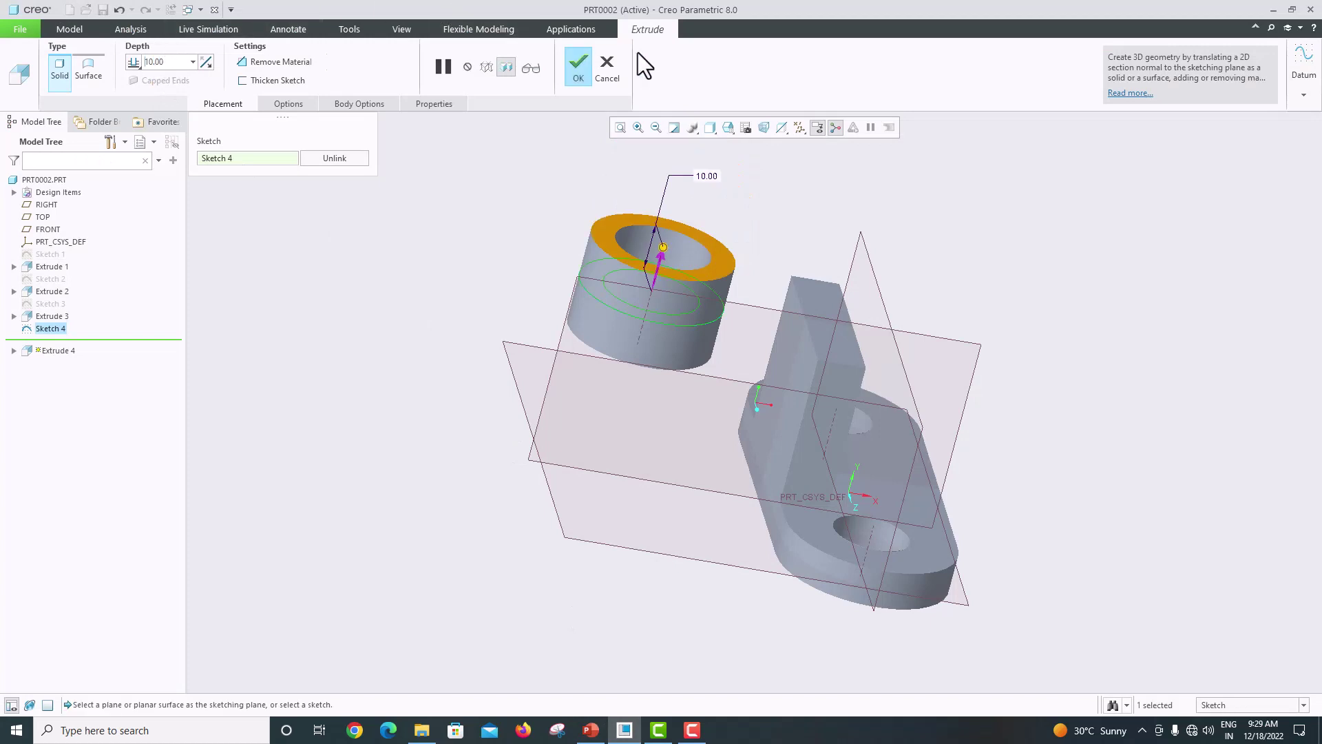
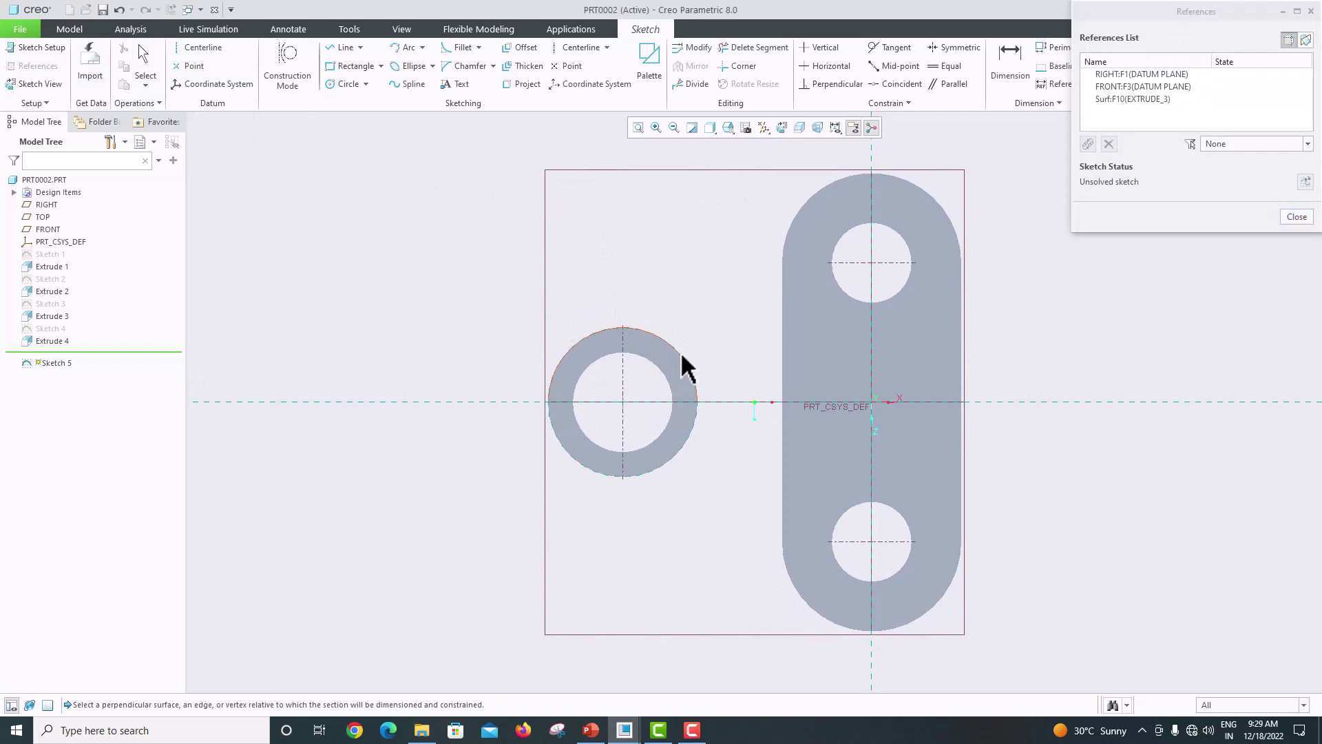
Add the boss's outer circle, the base plate's straight edge and both wall ends as sketch references, and restore the 2D orientation
{"action": "left_click", "coordinate": [703, 427]}
{"action": "left_click", "coordinate": [789, 402]}
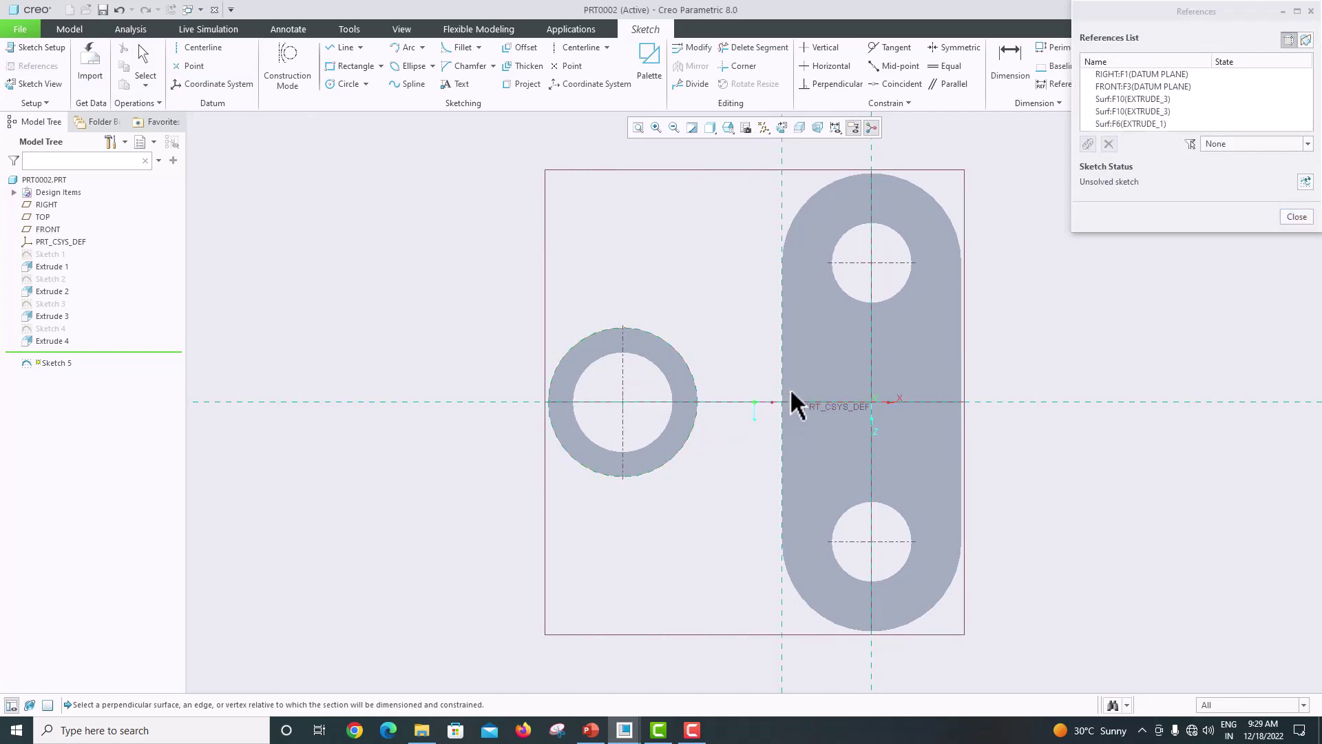
{"action": "middle_click_drag", "start_coordinate": [812, 378], "coordinate": [817, 370]}
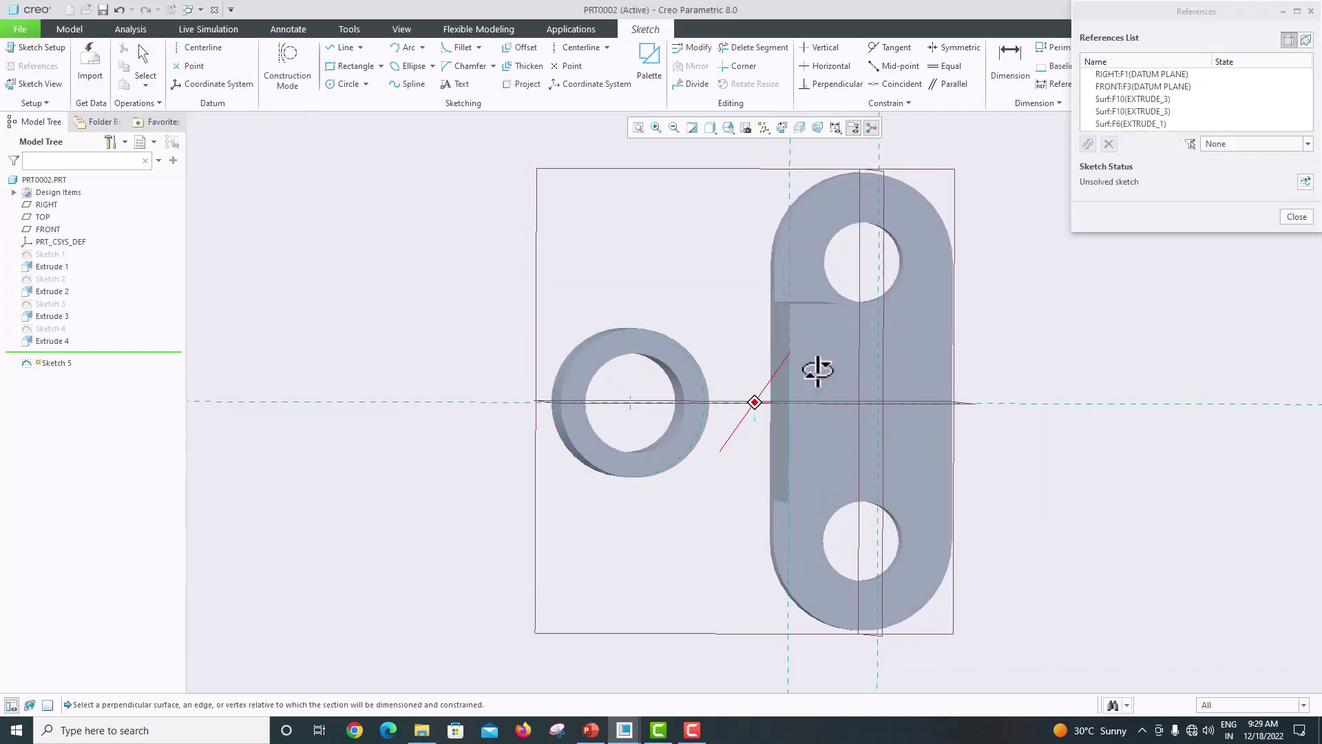
{"action": "left_click", "coordinate": [801, 301]}
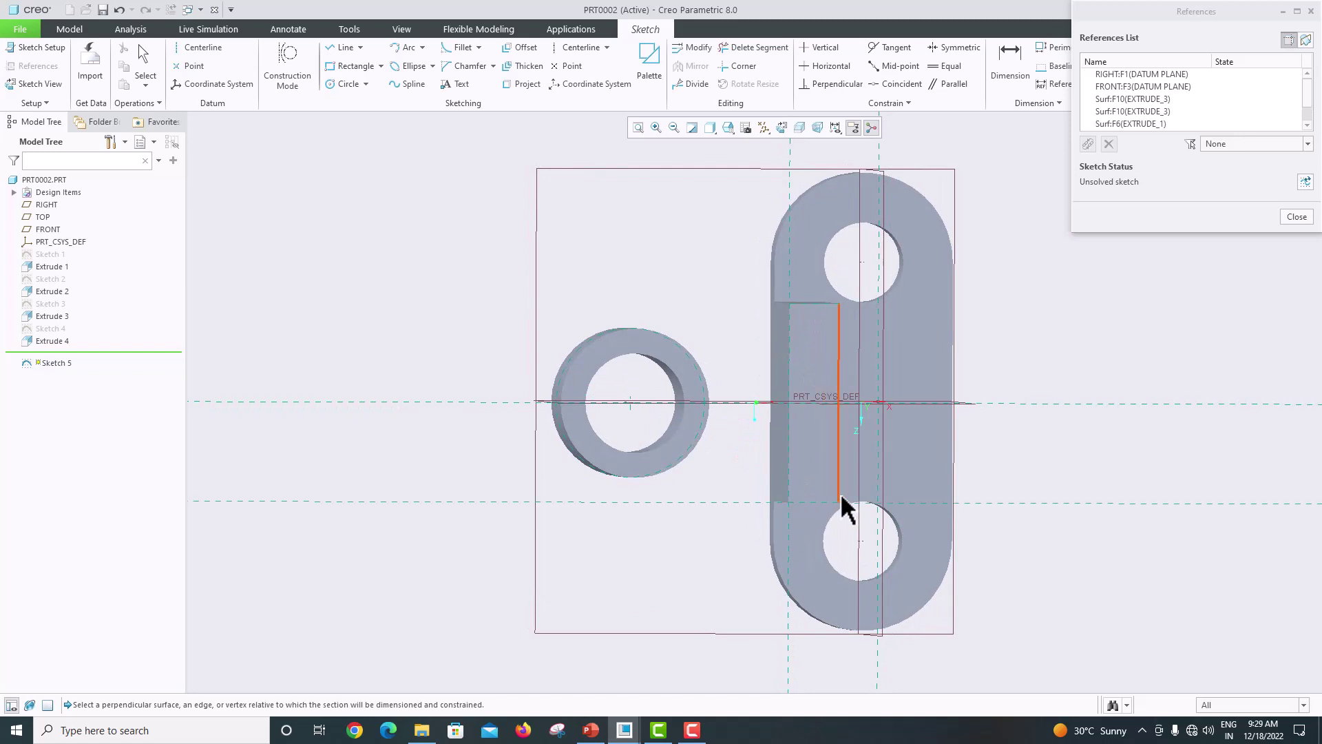
{"action": "middle_click_drag", "start_coordinate": [847, 510], "coordinate": [847, 428]}
{"action": "left_click", "coordinate": [1295, 217]}
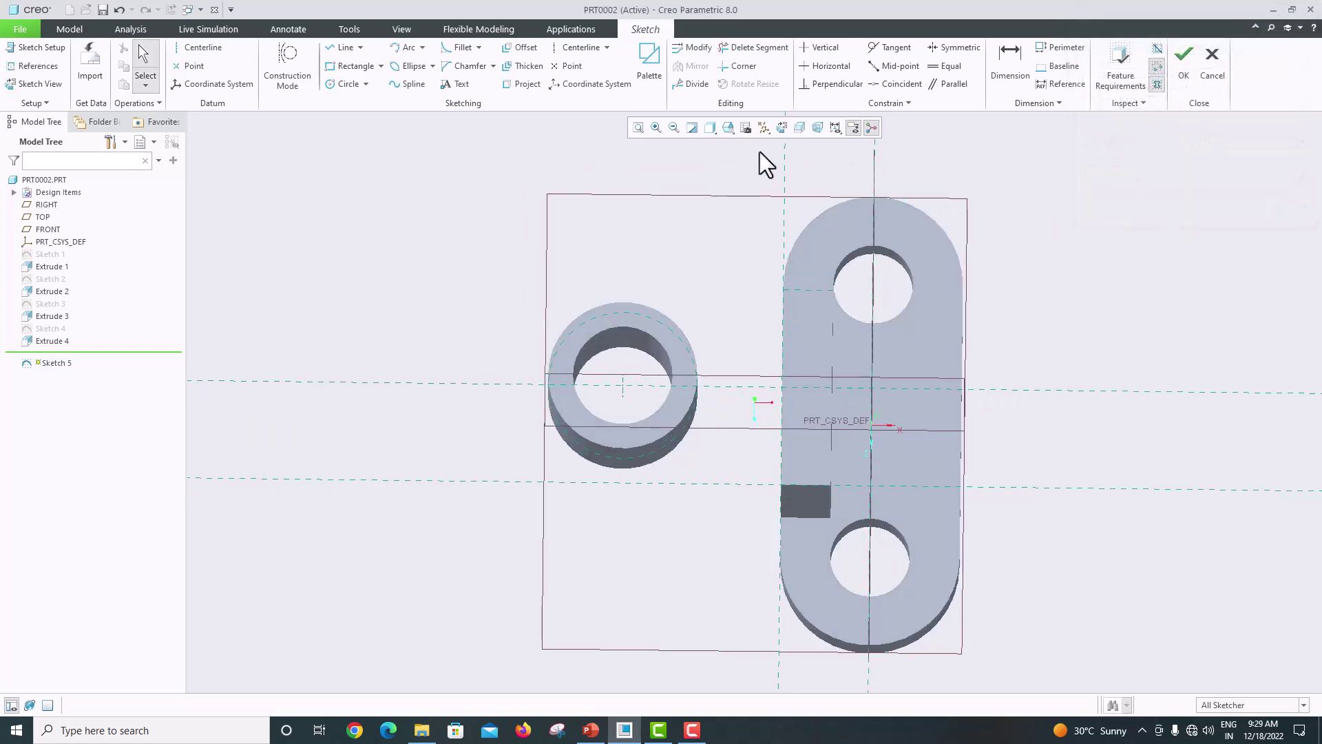
{"action": "left_click", "coordinate": [781, 128]}
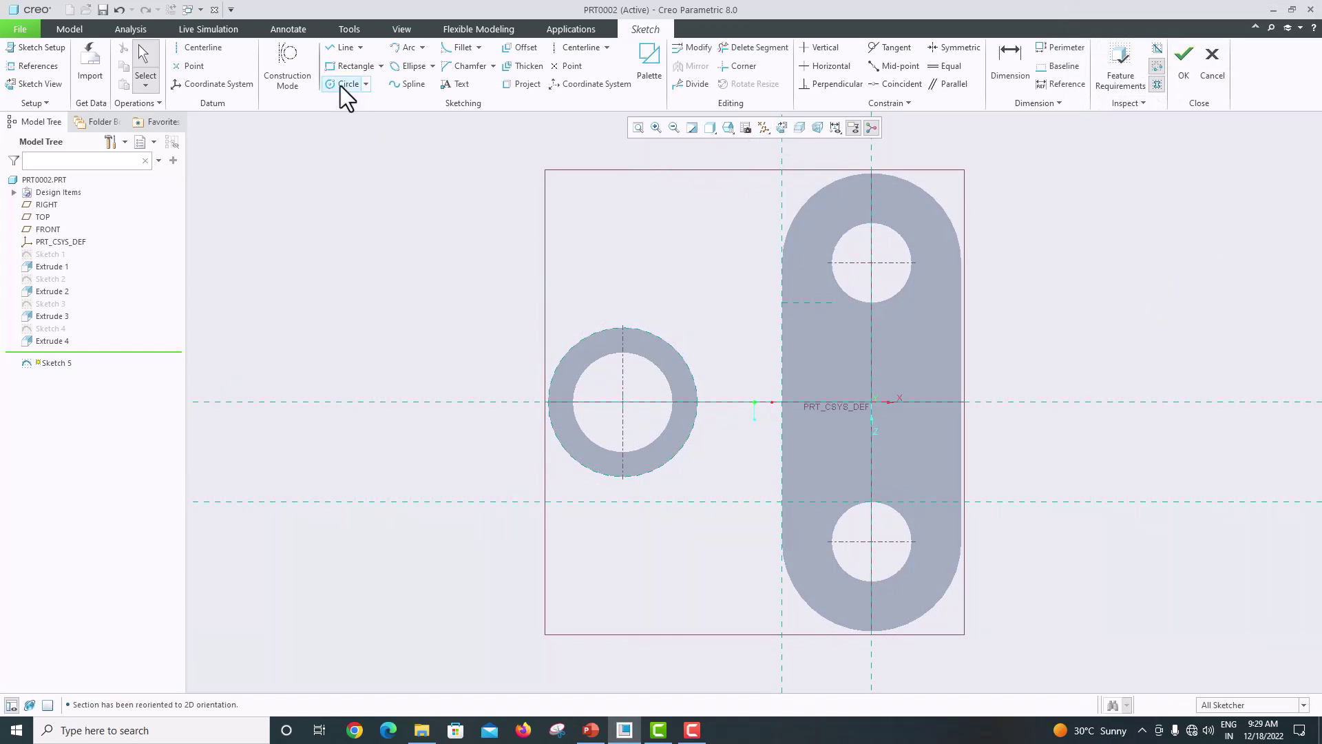
Sketch a vertical line along the wall's outer edge between the references at its two ends
{"action": "left_click", "coordinate": [349, 46]}
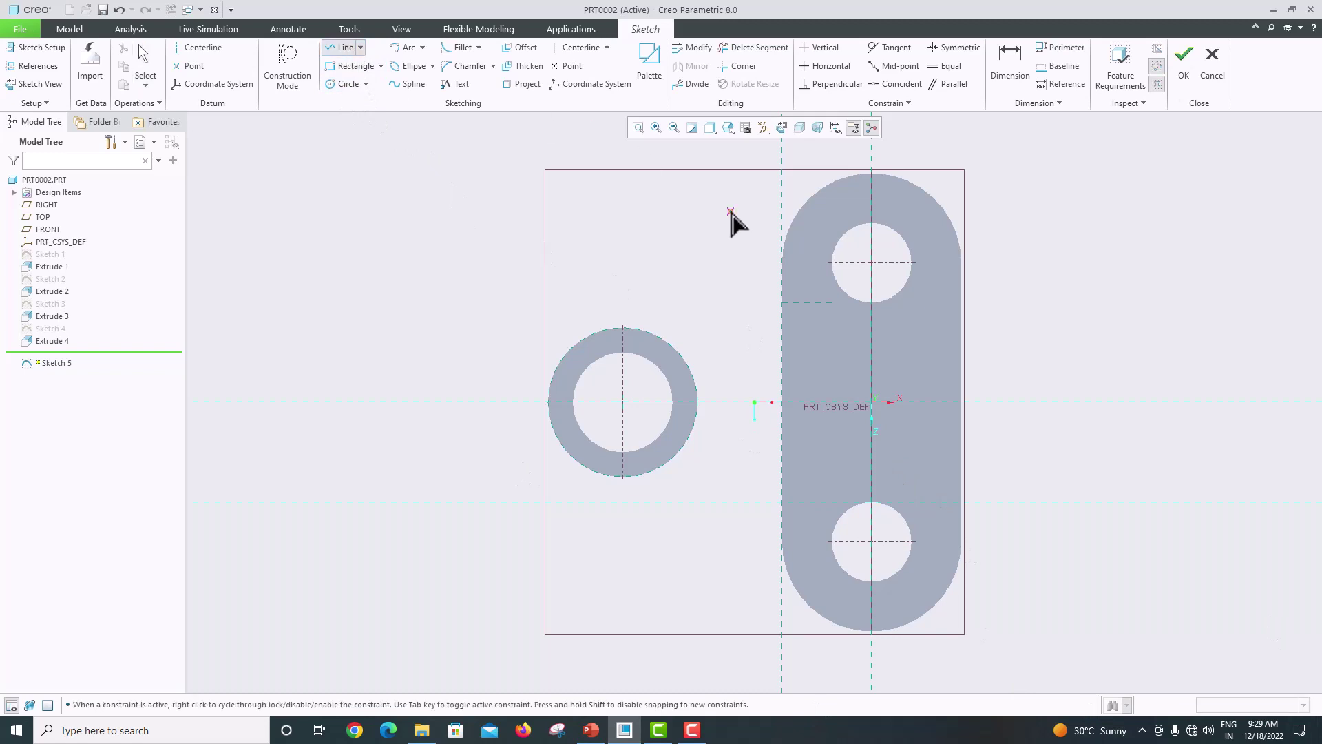
{"action": "left_click", "coordinate": [782, 303]}
{"action": "left_click", "coordinate": [782, 500]}
{"action": "middle_click", "coordinate": [753, 401]}
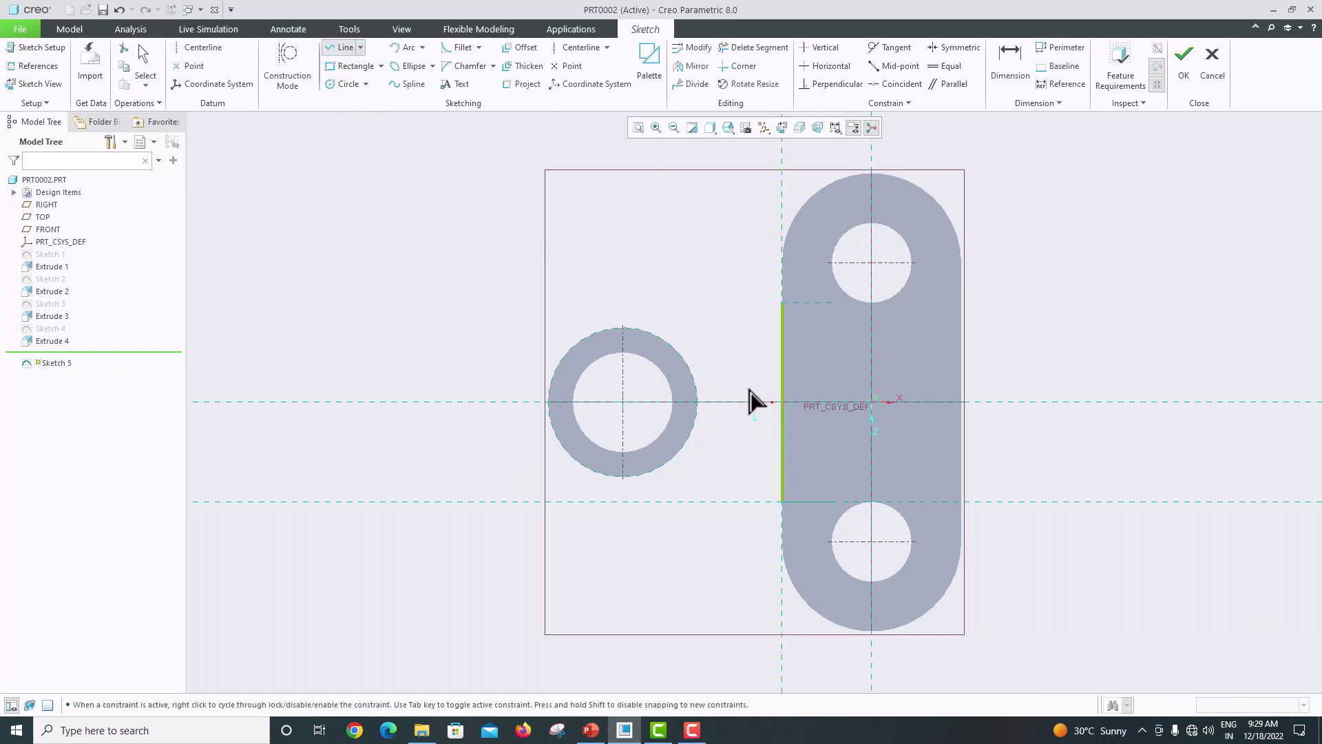
Sketch two slanted lines from the ends of the vertical line to the upper and lower sides of the boss's outer circle
{"action": "left_click", "coordinate": [781, 303]}
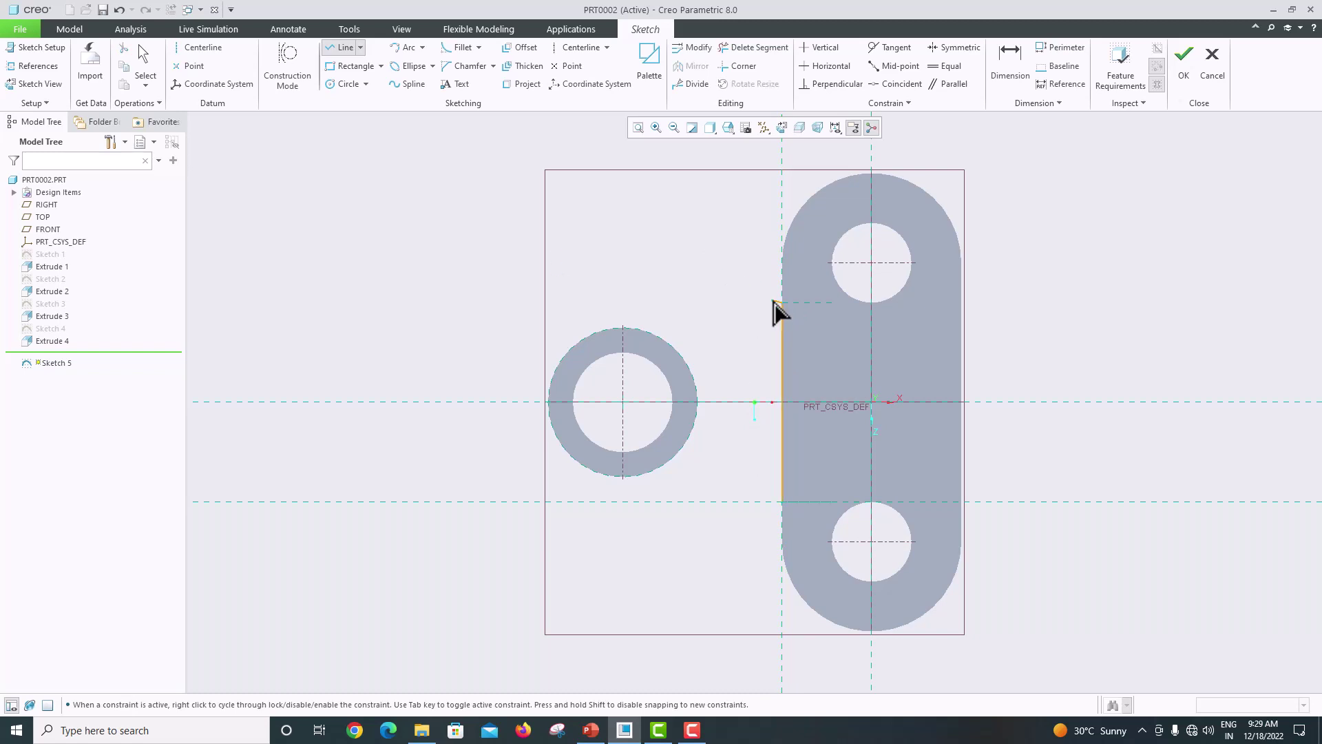
{"action": "left_click", "coordinate": [604, 330]}
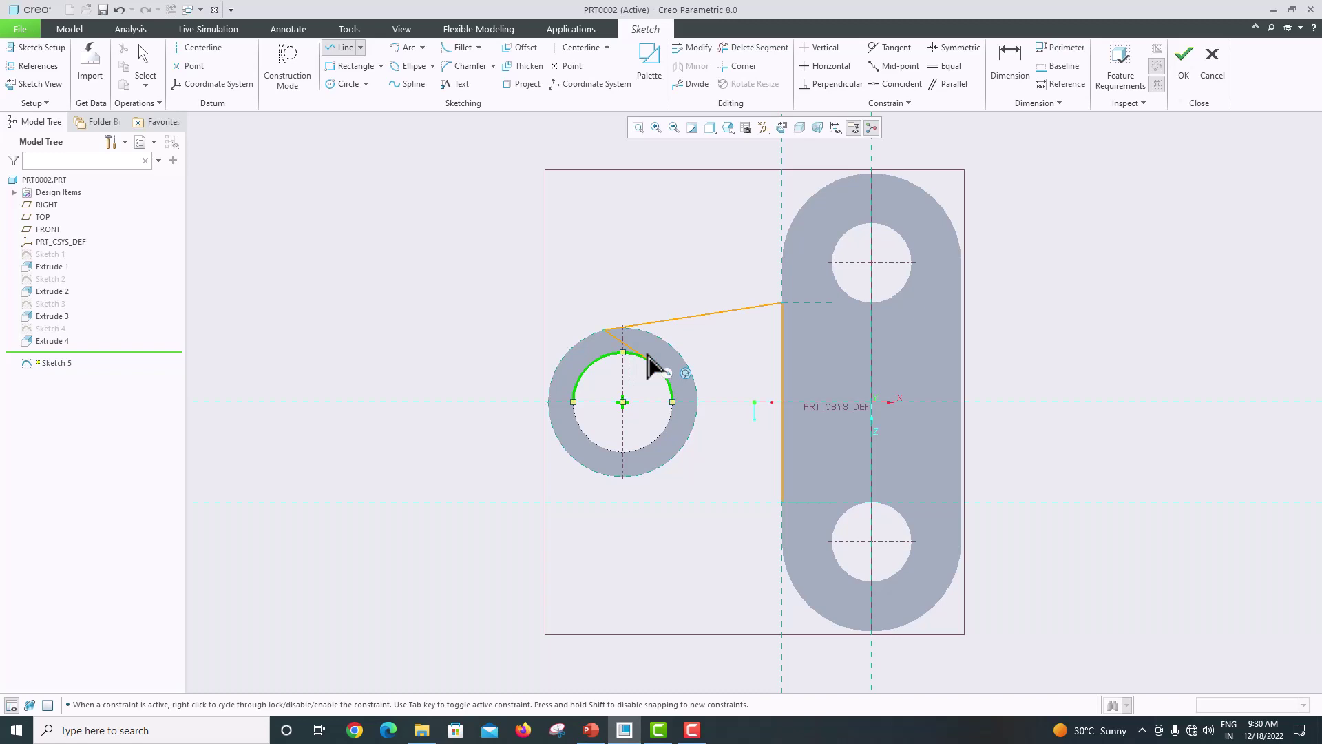
{"action": "middle_click", "coordinate": [673, 422]}
{"action": "left_click", "coordinate": [782, 502]}
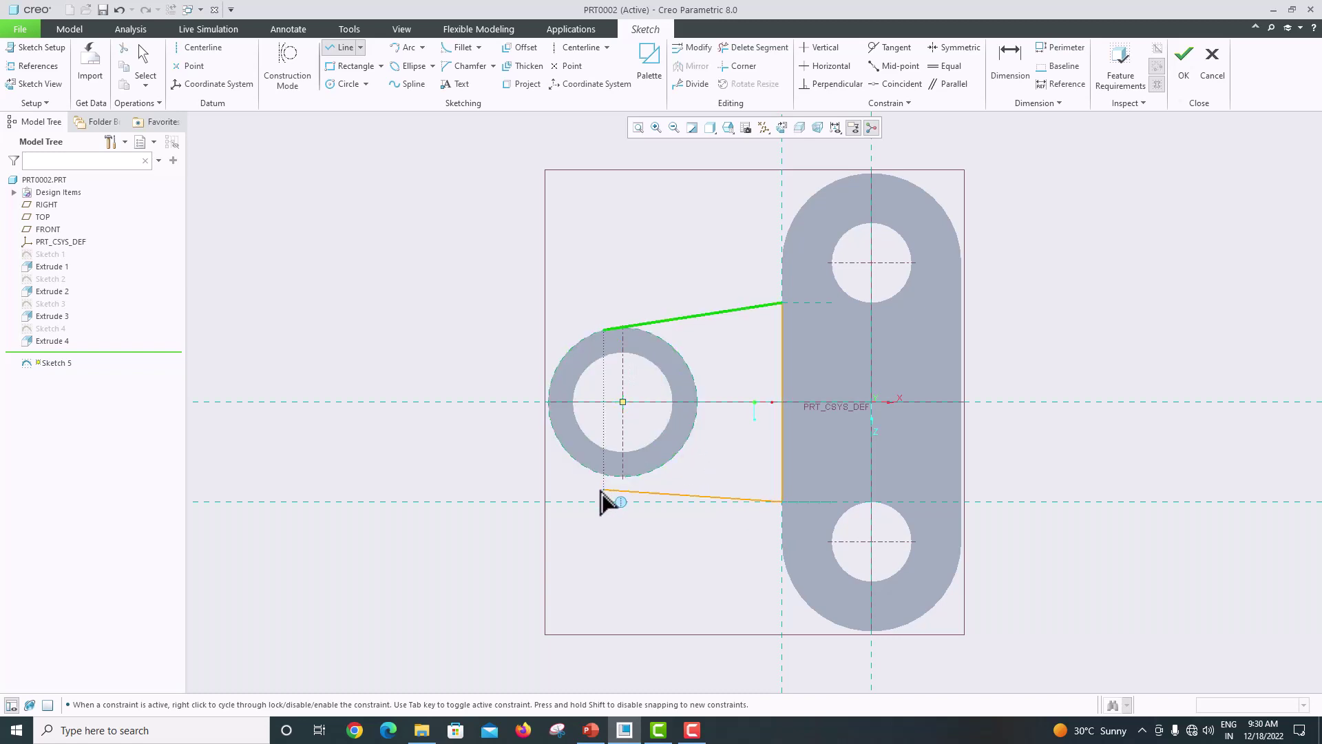
{"action": "left_click", "coordinate": [600, 481]}
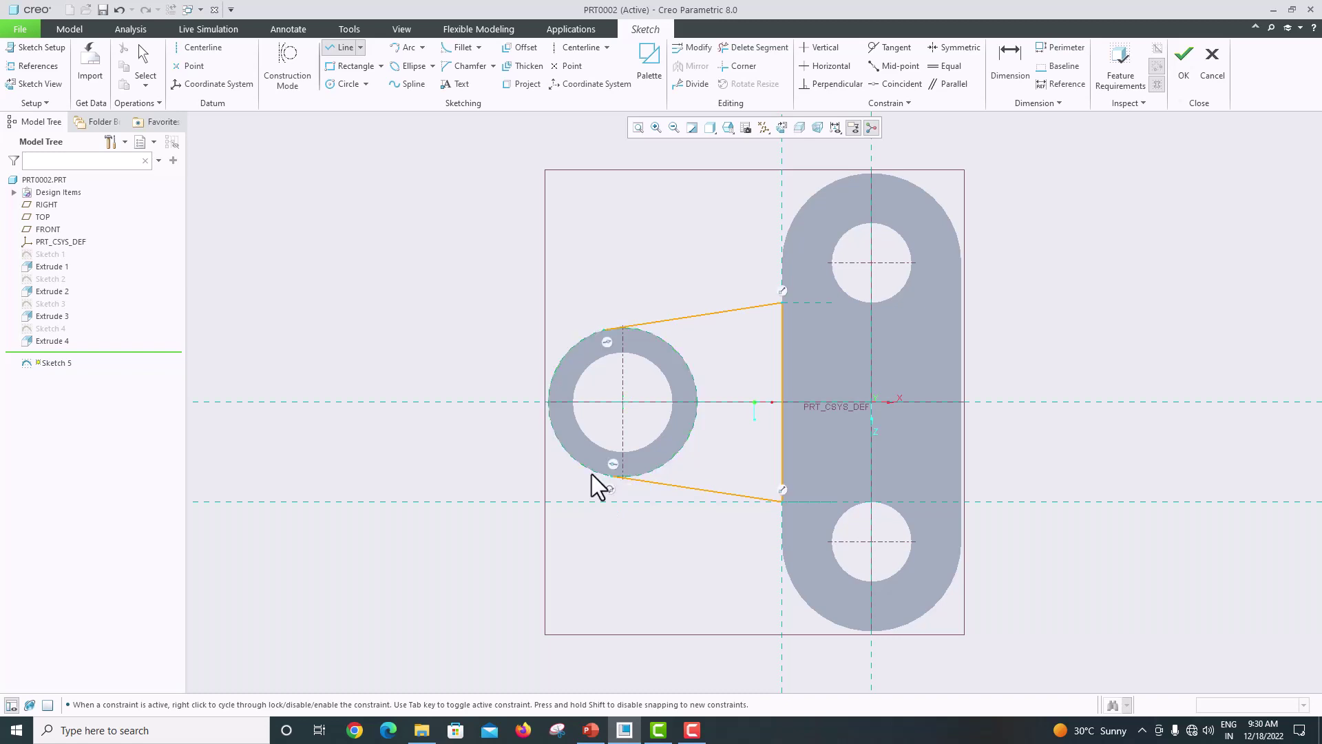
{"action": "middle_click", "coordinate": [718, 451]}
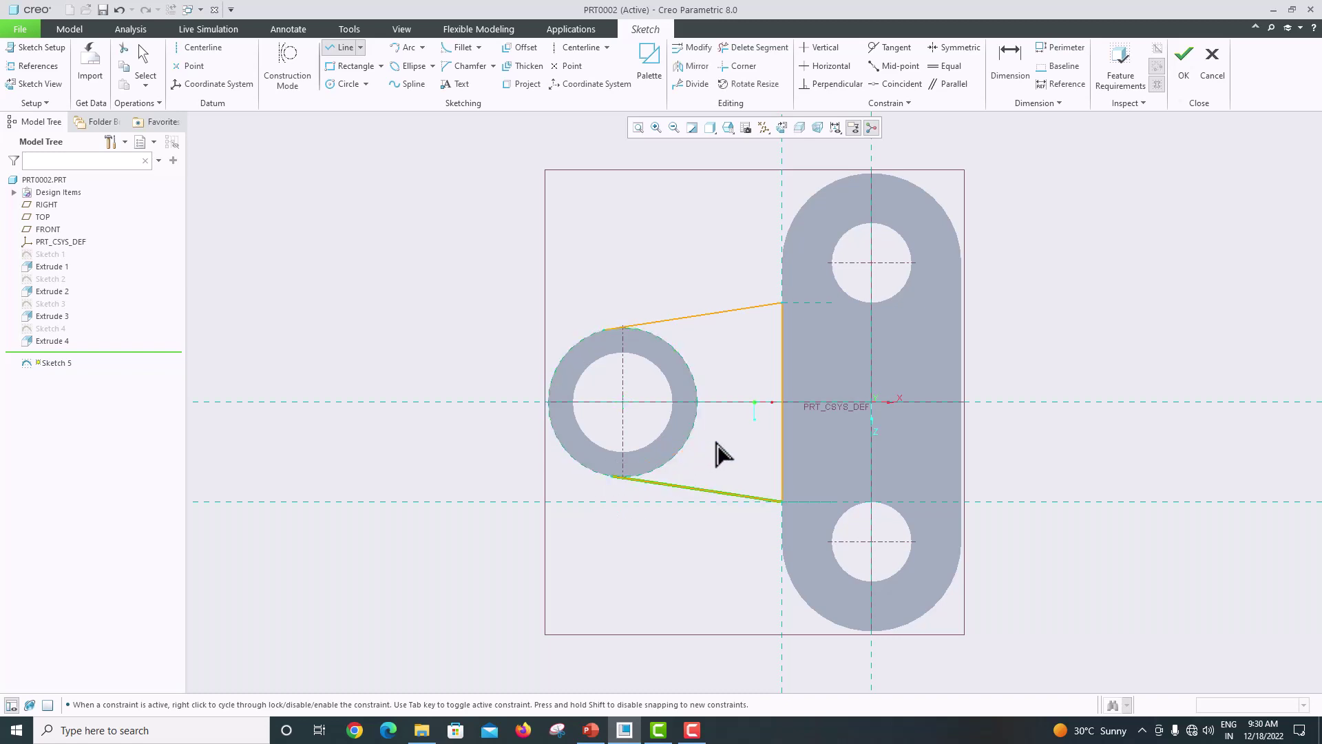
Sketch a circle over the boss's outer edge and trim away its arc on the side facing away from the wall
{"action": "left_click", "coordinate": [337, 84]}
{"action": "left_click", "coordinate": [621, 401]}
{"action": "left_click", "coordinate": [676, 464]}
{"action": "middle_click", "coordinate": [725, 356]}
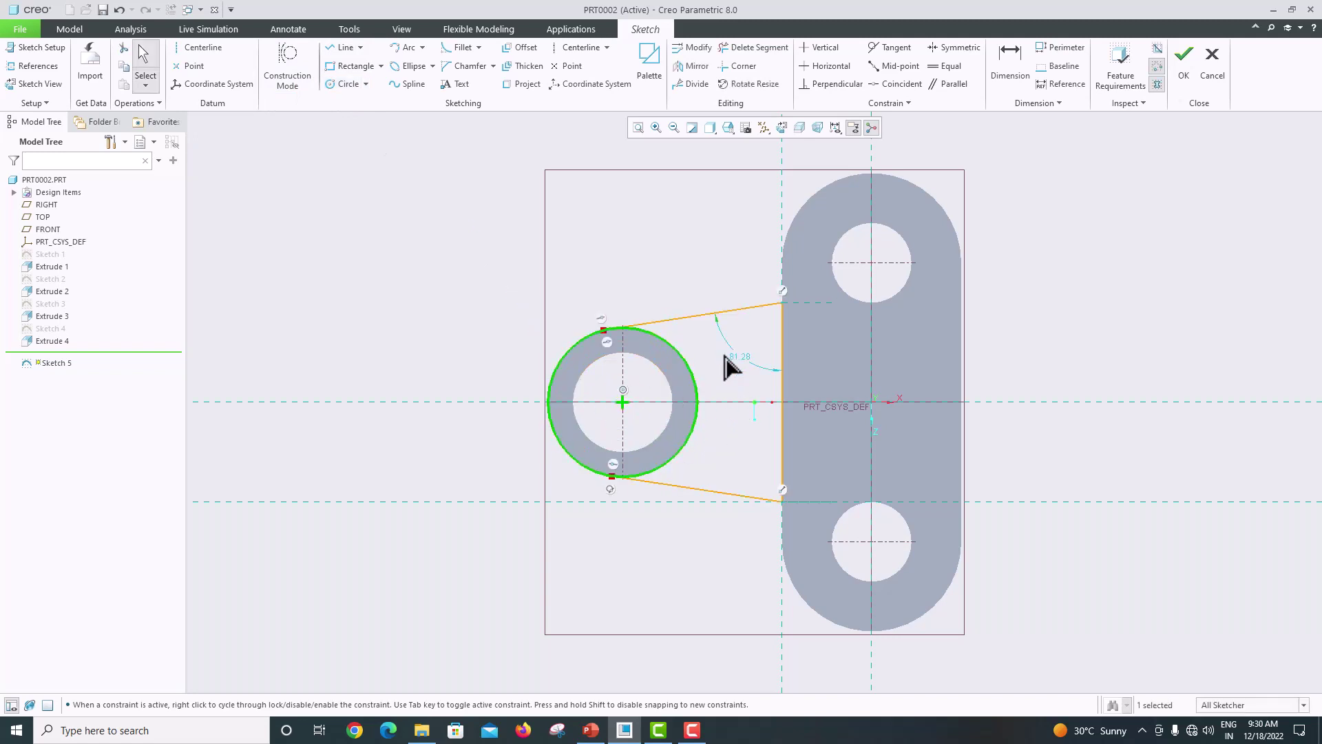
{"action": "left_click", "coordinate": [746, 50]}
{"action": "left_click", "coordinate": [581, 337]}
{"action": "left_click", "coordinate": [563, 449]}
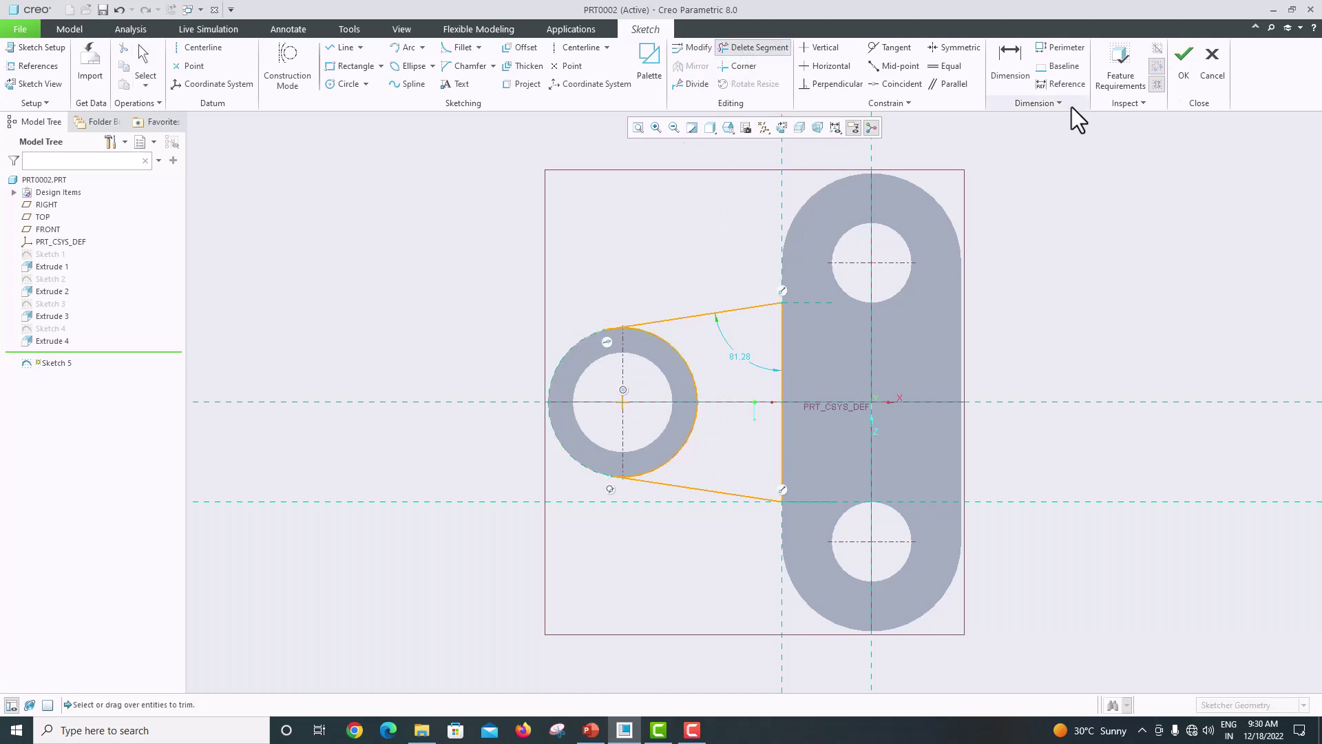
{"action": "middle_click", "coordinate": [1015, 212]}
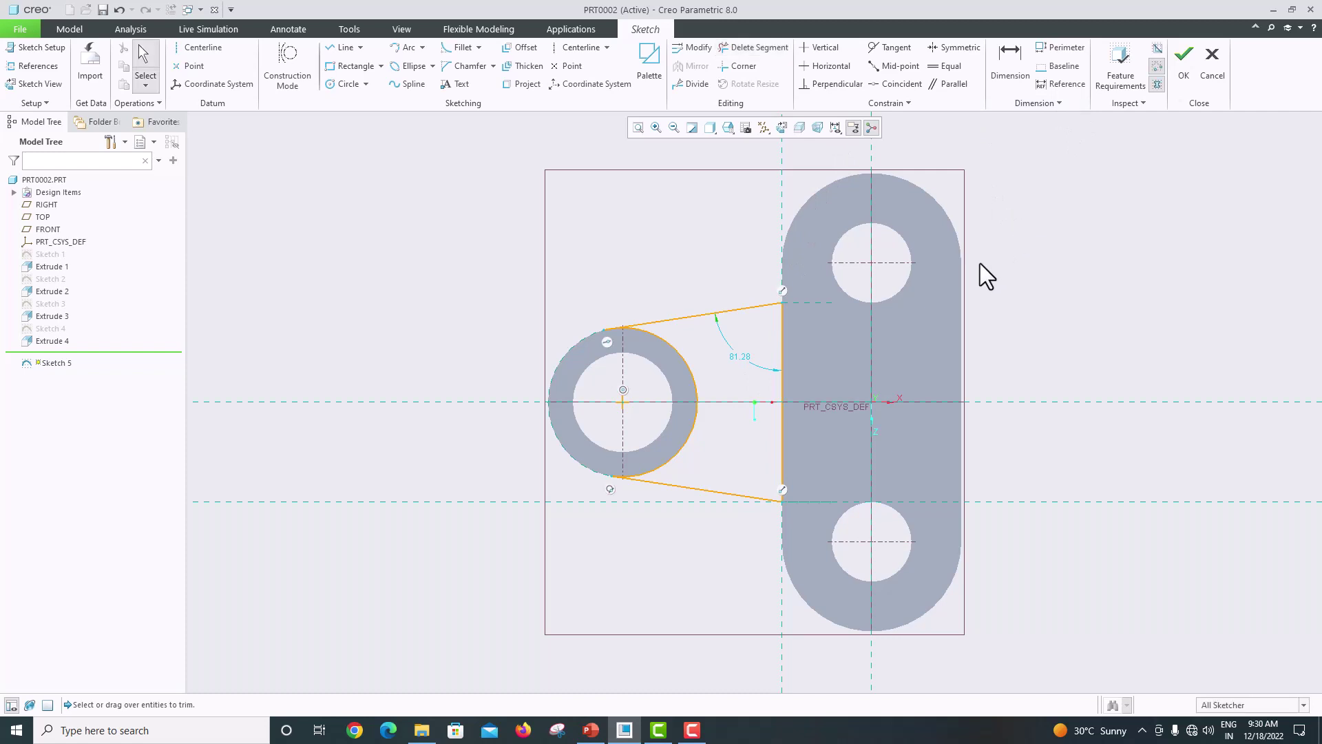
Examine where the two slanted lines meet the arc on the upper and lower sides of the boss
{"action": "scroll", "coordinate": [730, 455], "scroll_direction": "up", "scroll_amount": 4}
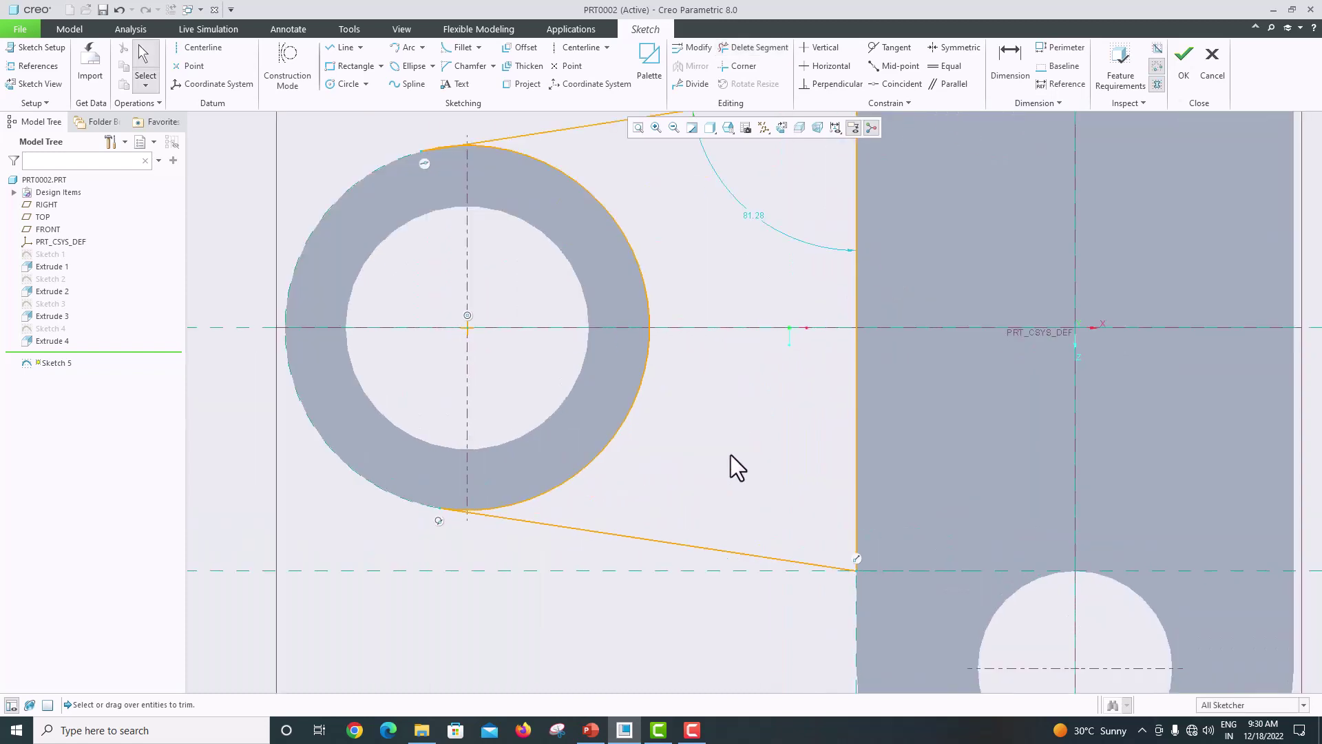
{"action": "scroll", "coordinate": [730, 455], "scroll_direction": "down", "scroll_amount": 3}
{"action": "scroll", "coordinate": [734, 416], "scroll_direction": "down", "scroll_amount": 1}
{"action": "scroll", "coordinate": [708, 398], "scroll_direction": "up", "scroll_amount": 5}
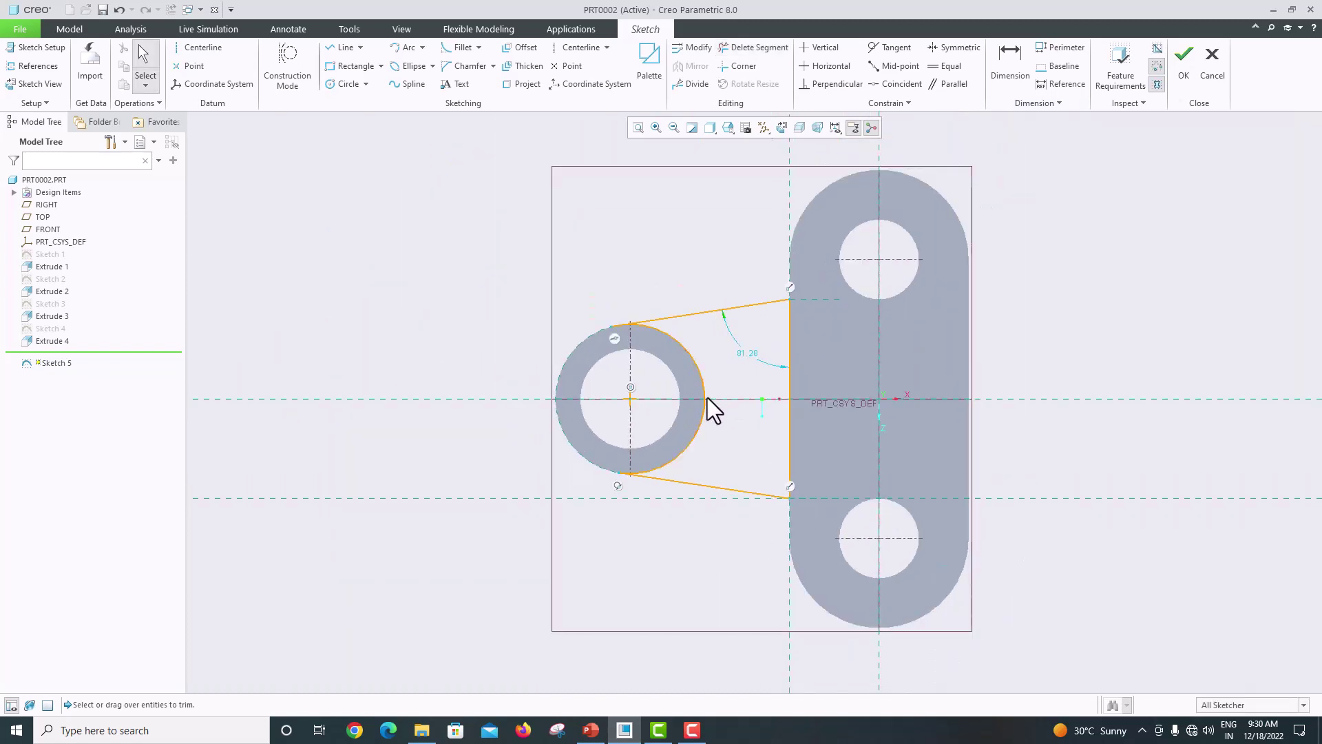
{"action": "scroll", "coordinate": [583, 336], "scroll_direction": "up", "scroll_amount": 3}
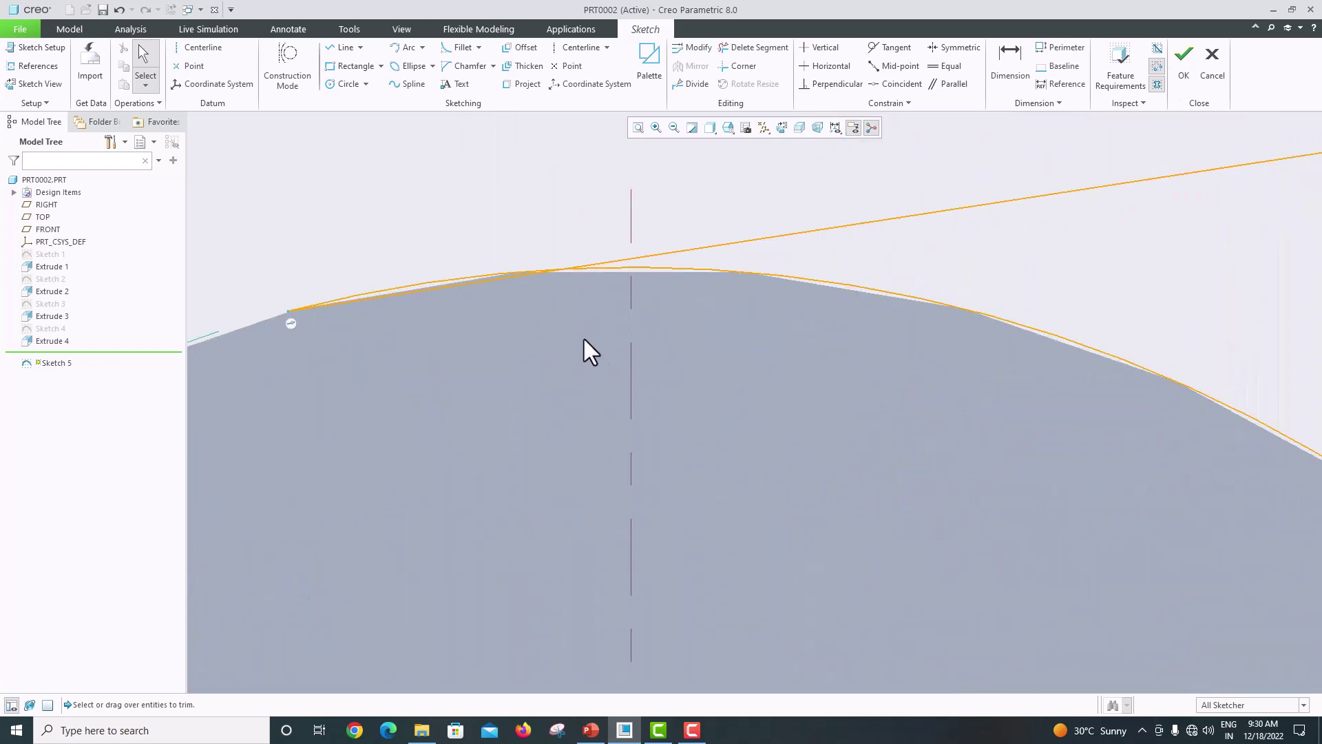
{"action": "scroll", "coordinate": [583, 336], "scroll_direction": "down", "scroll_amount": 1}
{"action": "scroll", "coordinate": [583, 336], "scroll_direction": "down", "scroll_amount": 5}
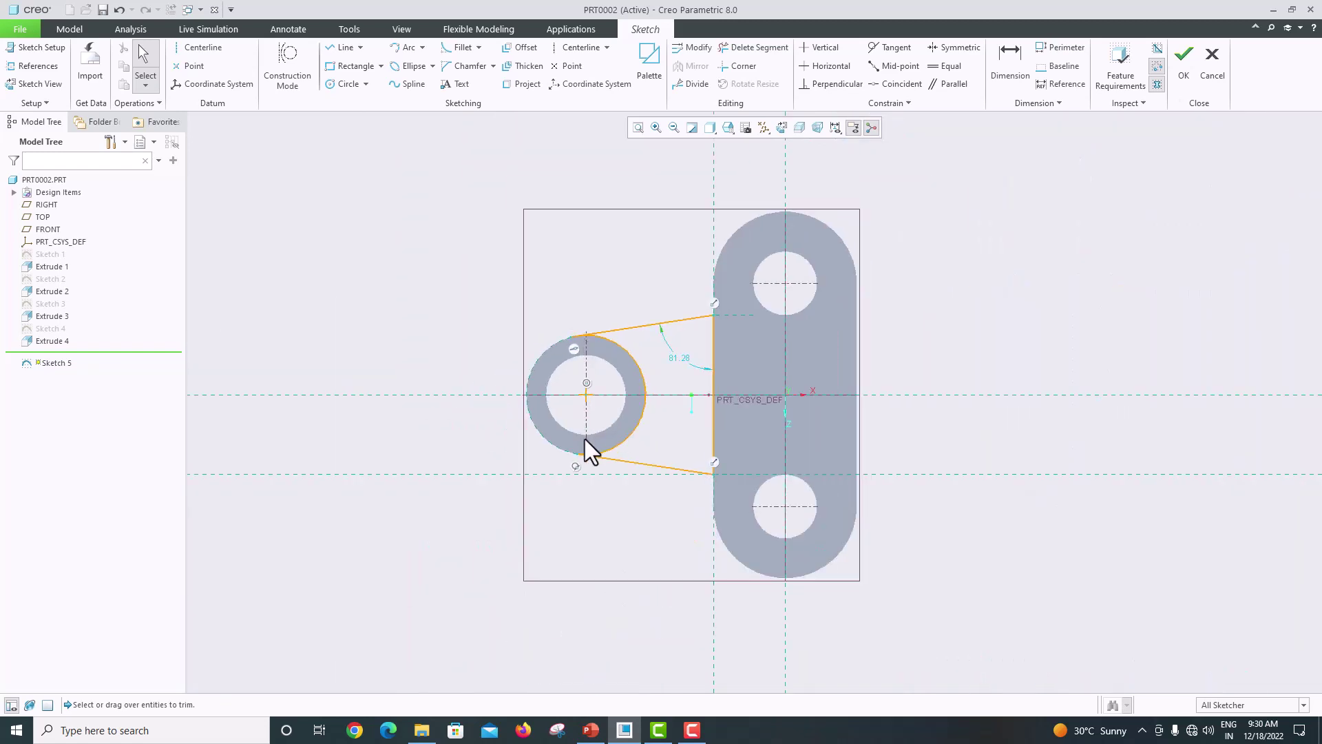
{"action": "scroll", "coordinate": [827, 409], "scroll_direction": "up", "scroll_amount": 3}
{"action": "scroll", "coordinate": [826, 409], "scroll_direction": "down", "scroll_amount": 1}
{"action": "scroll", "coordinate": [792, 431], "scroll_direction": "down", "scroll_amount": 2}
{"action": "scroll", "coordinate": [662, 444], "scroll_direction": "up", "scroll_amount": 6}
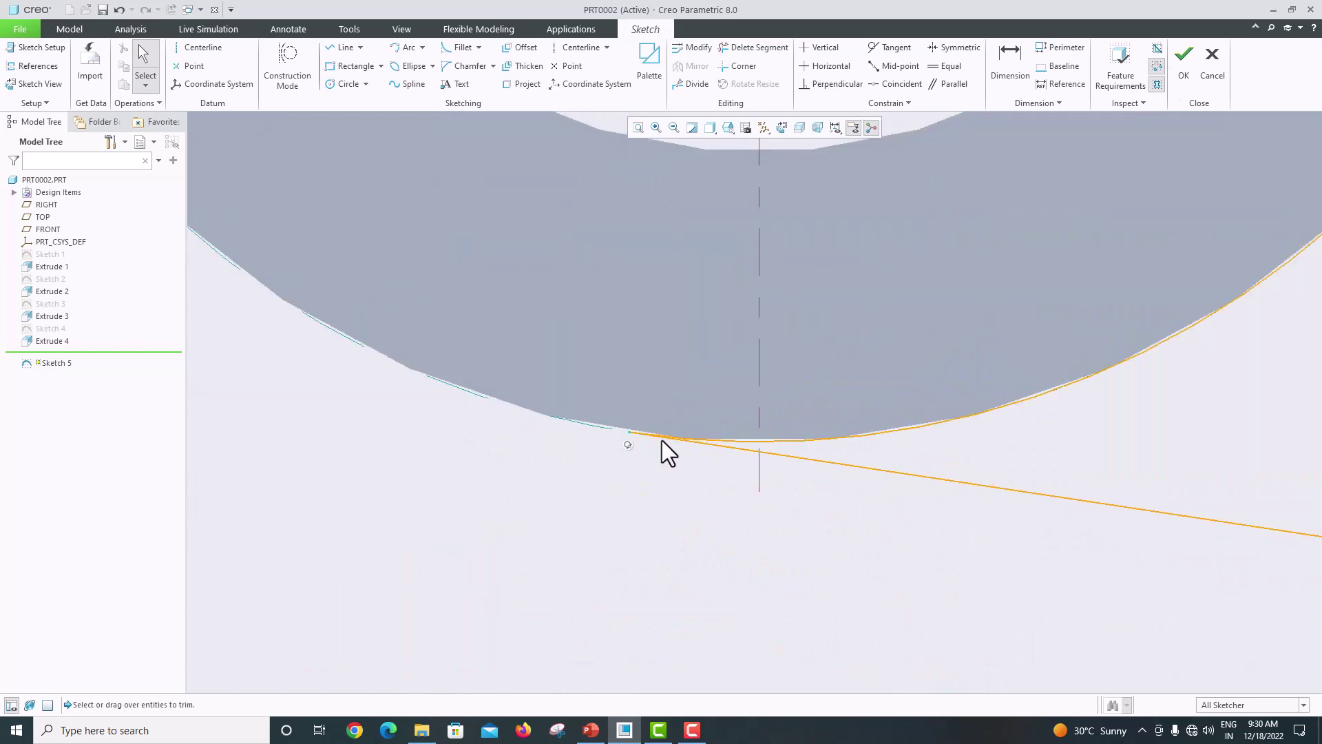
{"action": "scroll", "coordinate": [662, 444], "scroll_direction": "down", "scroll_amount": 6}
{"action": "scroll", "coordinate": [802, 324], "scroll_direction": "up", "scroll_amount": 4}
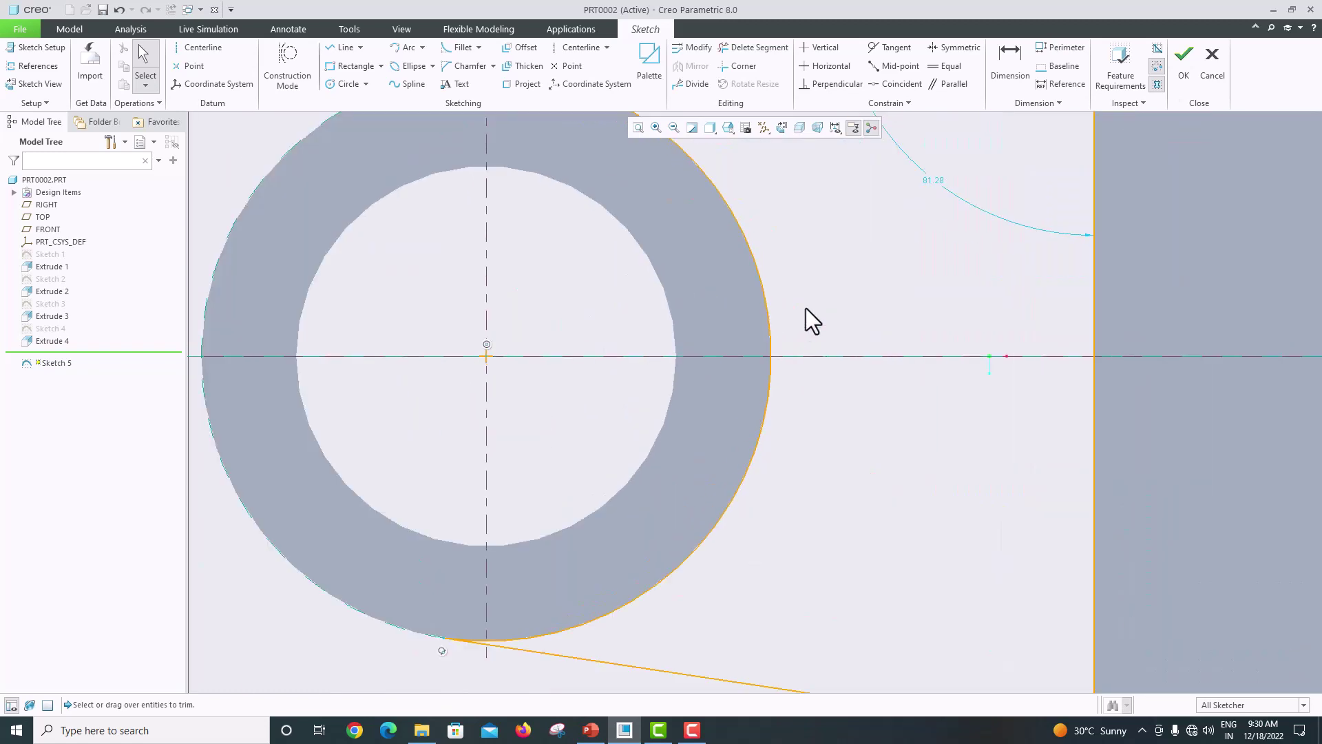
{"action": "scroll", "coordinate": [775, 330], "scroll_direction": "down", "scroll_amount": 3}
{"action": "mouse_move", "coordinate": [784, 284]}
{"action": "middle_mouse_down"}
{"action": "mouse_move", "coordinate": [770, 307]}
{"action": "mouse_move", "coordinate": [806, 306]}
{"action": "mouse_move", "coordinate": [791, 292]}
{"action": "mouse_move", "coordinate": [743, 316]}
{"action": "mouse_move", "coordinate": [771, 339]}
{"action": "mouse_move", "coordinate": [794, 331]}
{"action": "mouse_move", "coordinate": [759, 327]}
{"action": "mouse_move", "coordinate": [775, 330]}
{"action": "middle_mouse_up"}
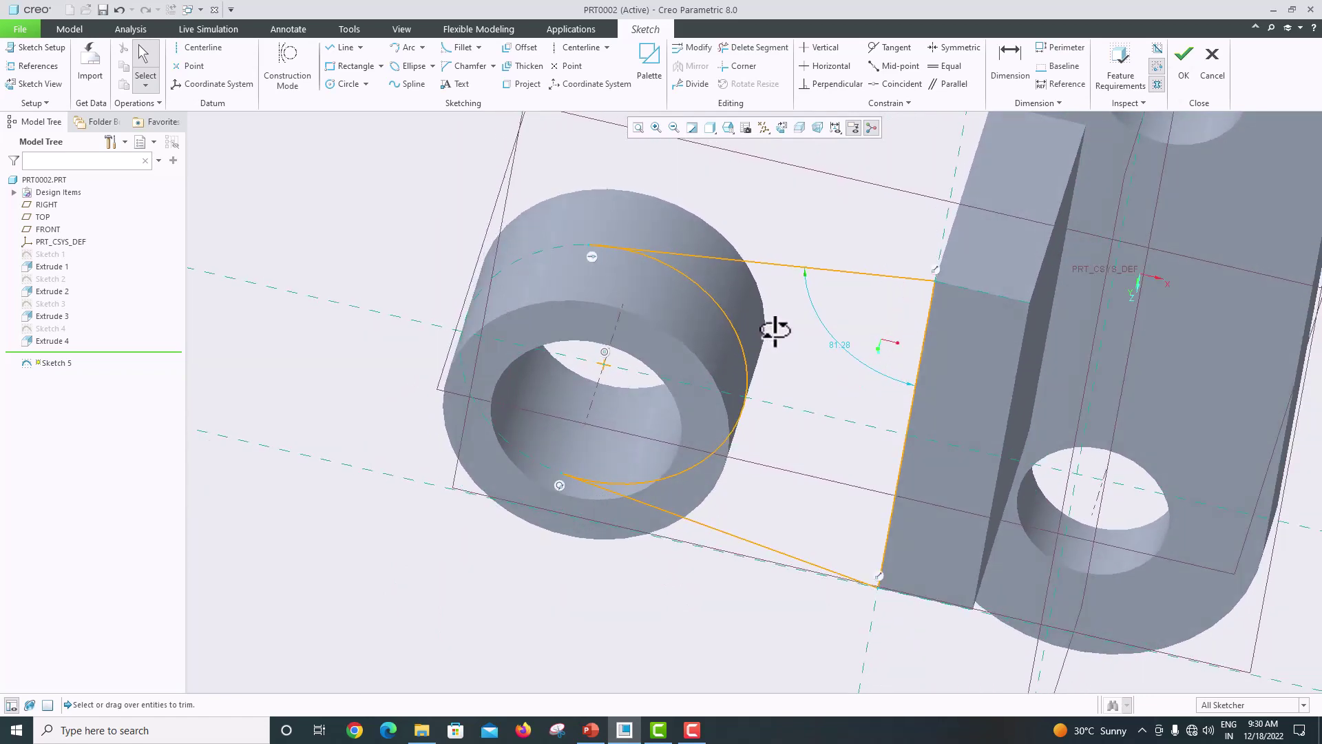
Finish the arm sketch and try to extrude it
{"action": "left_click", "coordinate": [1176, 81]}
{"action": "mouse_move", "coordinate": [979, 387]}
{"action": "middle_mouse_down"}
{"action": "mouse_move", "coordinate": [1003, 345]}
{"action": "mouse_move", "coordinate": [848, 179]}
{"action": "middle_mouse_up"}
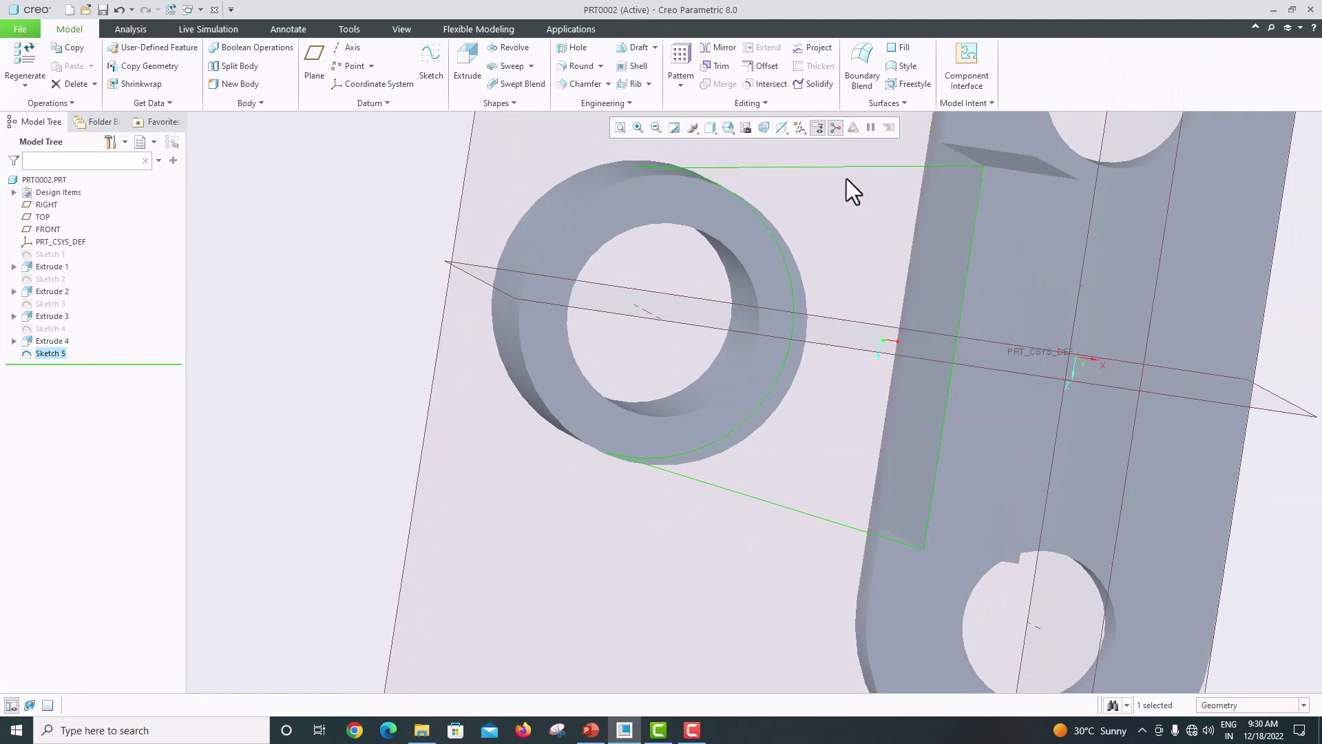
{"action": "left_click", "coordinate": [832, 166]}
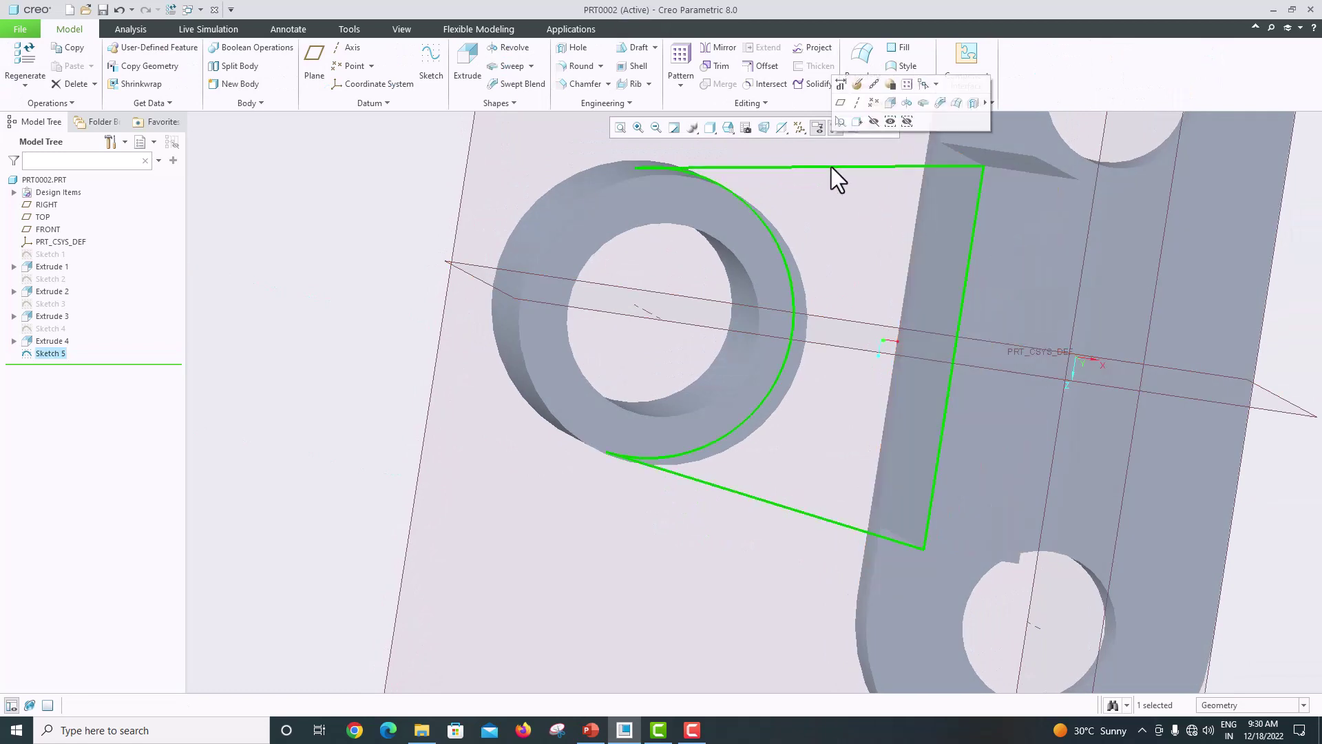
{"action": "left_click", "coordinate": [457, 72]}
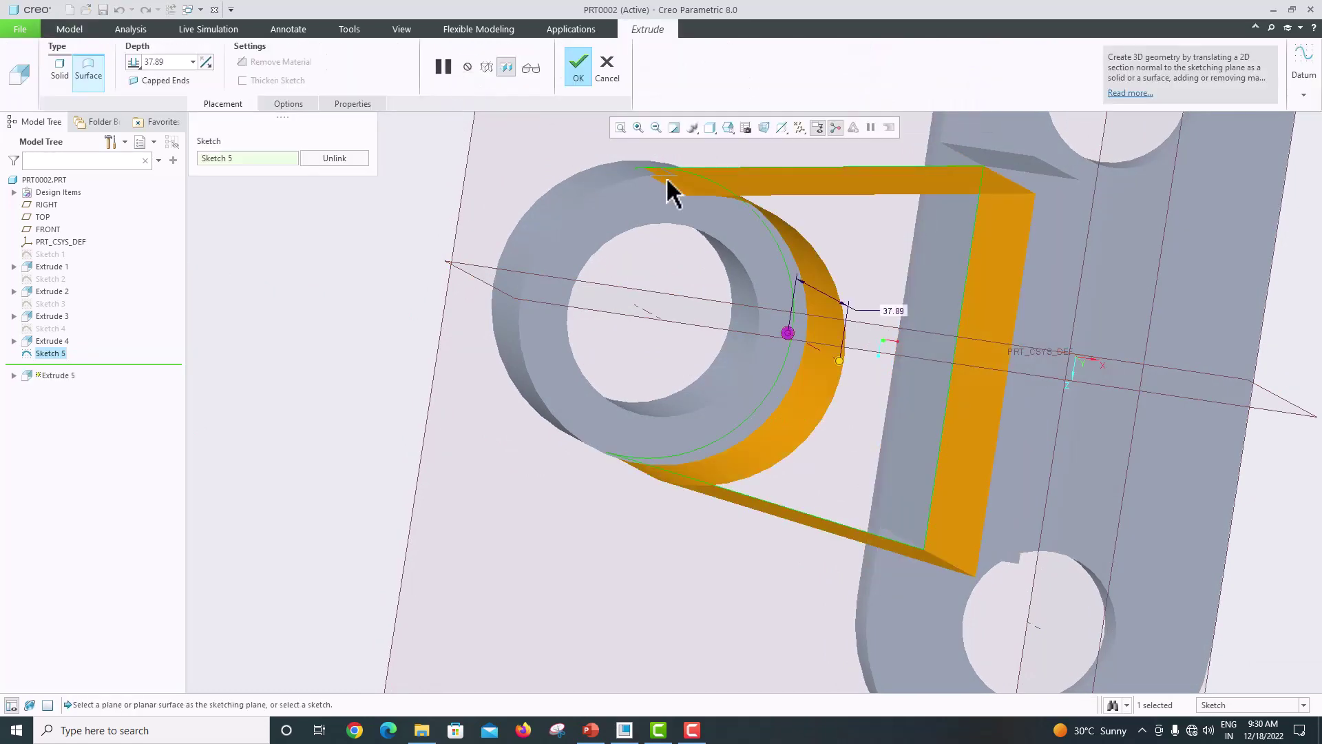
{"action": "middle_click_drag", "start_coordinate": [673, 183], "coordinate": [651, 167]}
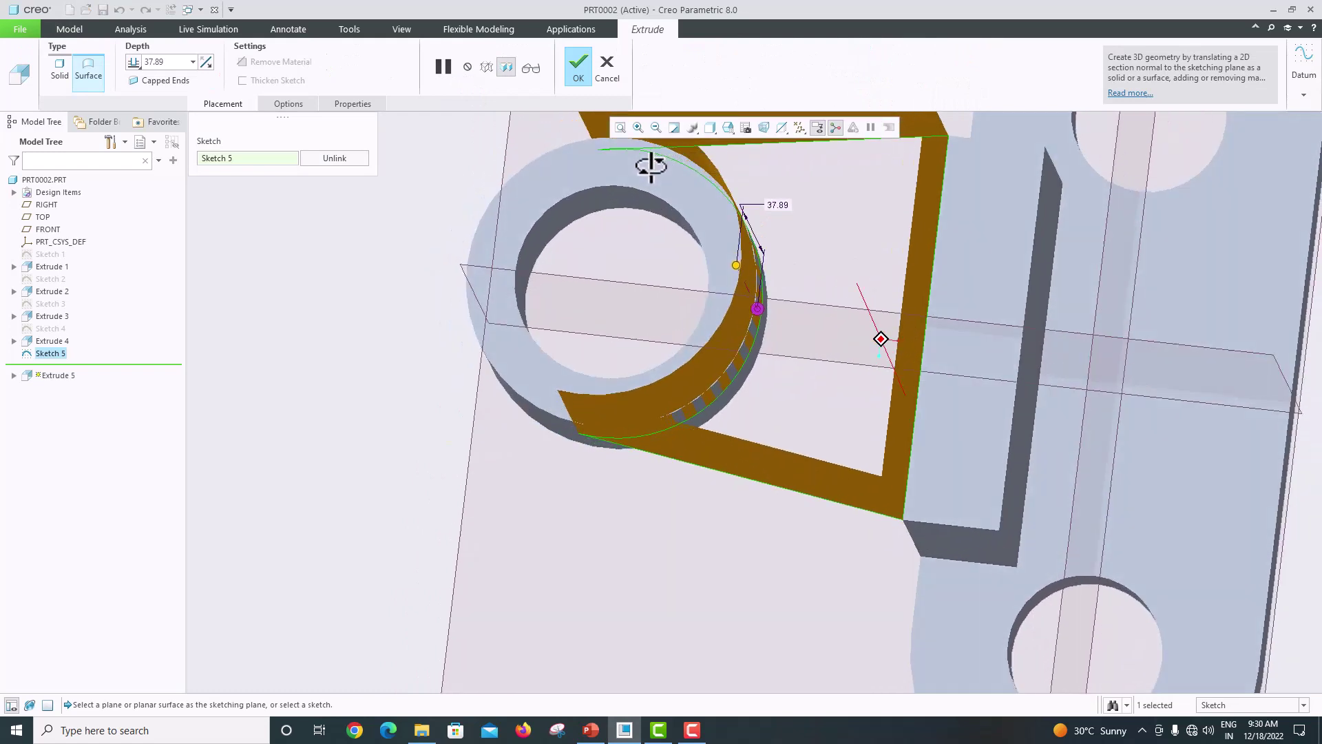
{"action": "left_click", "coordinate": [607, 69]}
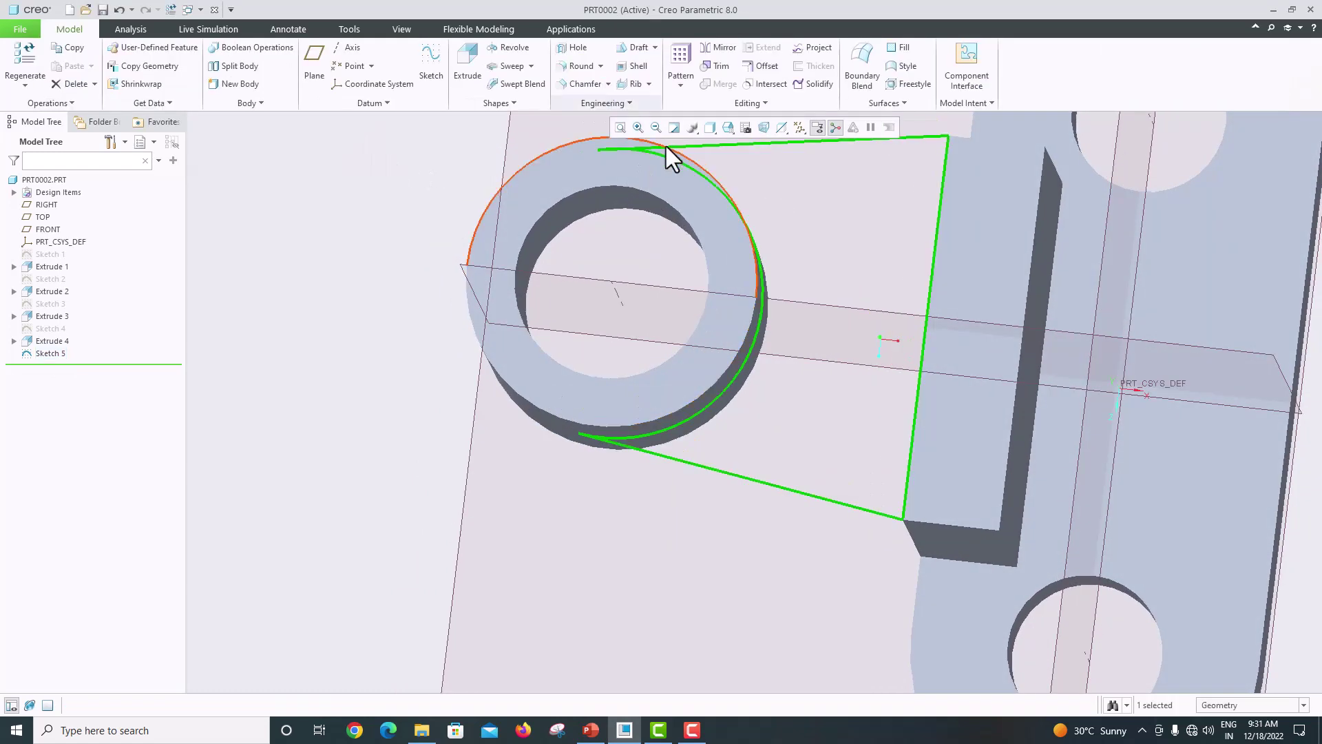
Reopen the arm sketch for editing and restore its 2D orientation
{"action": "key", "text": "ctrl+d"}
{"action": "mouse_move", "coordinate": [753, 333]}
{"action": "middle_mouse_down"}
{"action": "mouse_move", "coordinate": [768, 325]}
{"action": "mouse_move", "coordinate": [740, 321]}
{"action": "middle_mouse_up"}
{"action": "right_click", "coordinate": [51, 350]}
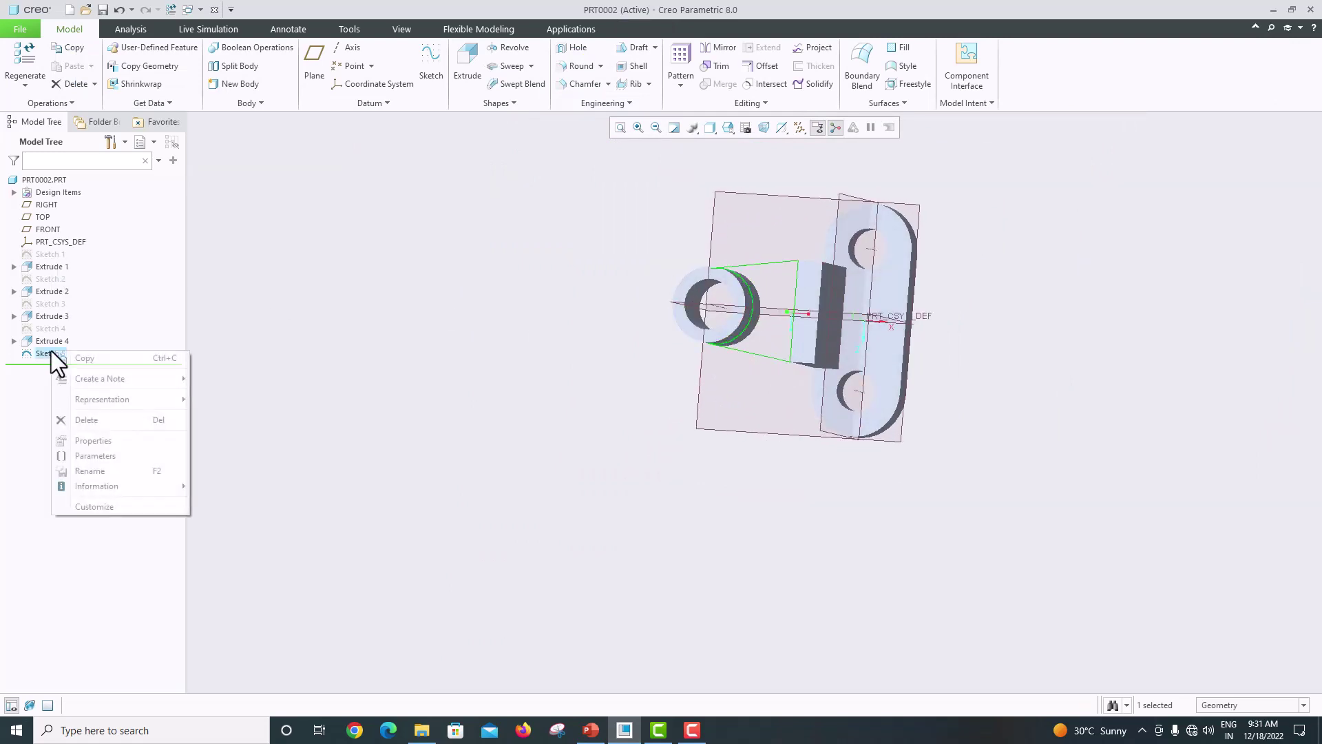
{"action": "left_click", "coordinate": [77, 284]}
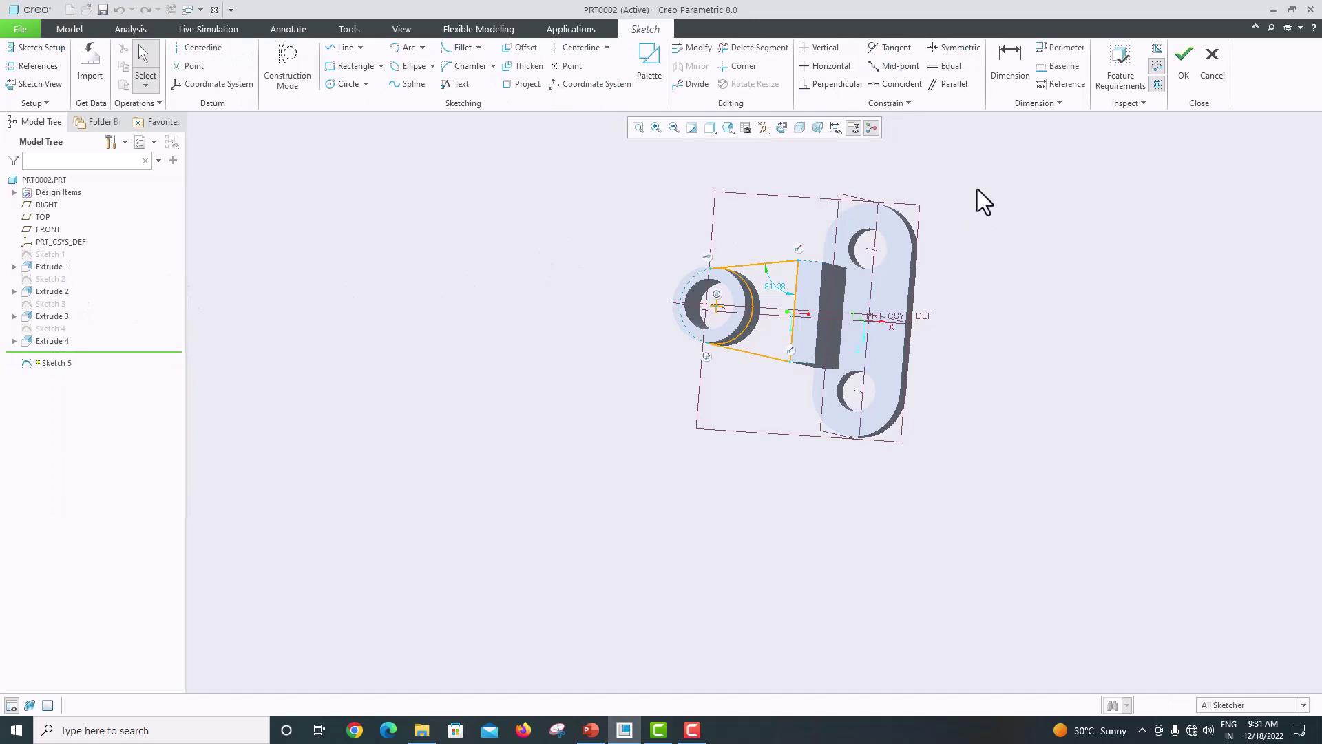
{"action": "left_click", "coordinate": [785, 130]}
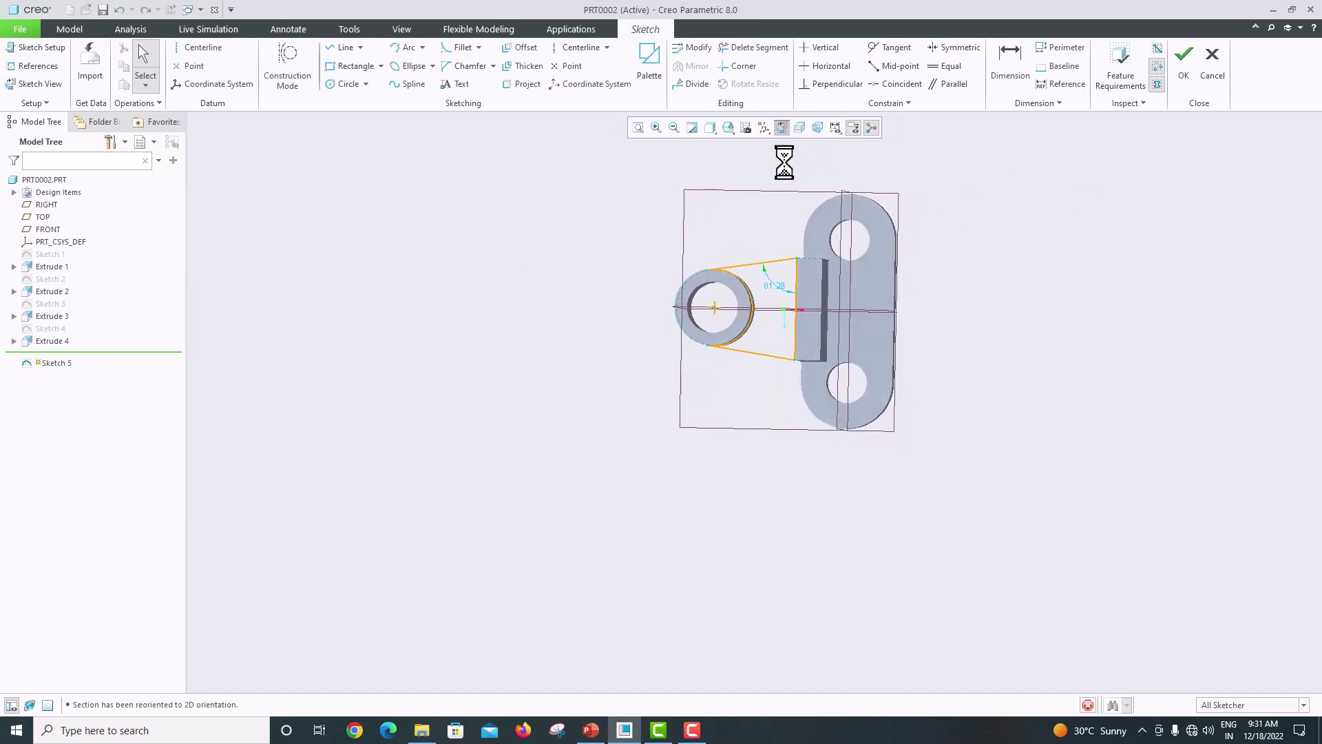
Delete the arc around the boss and both slanted lines from the arm sketch
{"action": "scroll", "coordinate": [787, 304], "scroll_direction": "up", "scroll_amount": 8}
{"action": "scroll", "coordinate": [752, 310], "scroll_direction": "down", "scroll_amount": 4}
{"action": "scroll", "coordinate": [782, 206], "scroll_direction": "up", "scroll_amount": 2}
{"action": "scroll", "coordinate": [792, 561], "scroll_direction": "up", "scroll_amount": 4}
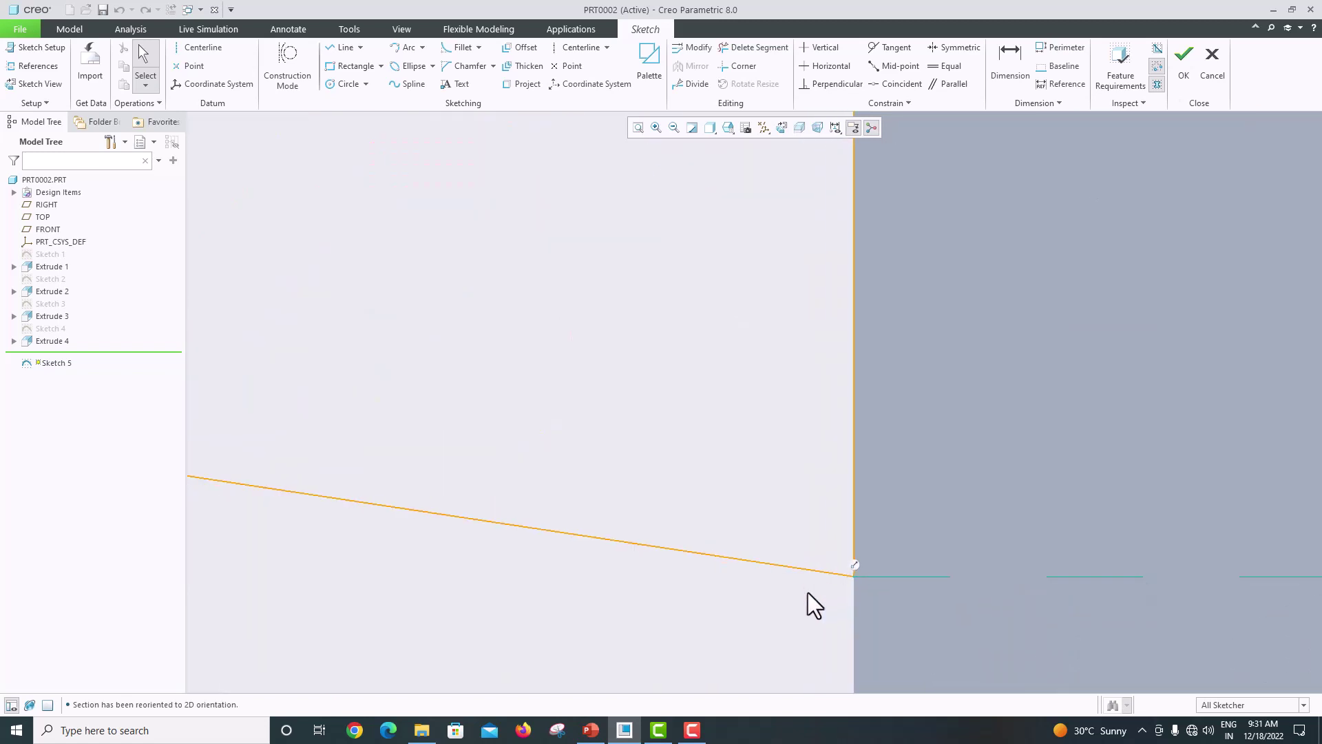
{"action": "scroll", "coordinate": [808, 593], "scroll_direction": "down", "scroll_amount": 4}
{"action": "scroll", "coordinate": [595, 506], "scroll_direction": "up", "scroll_amount": 2}
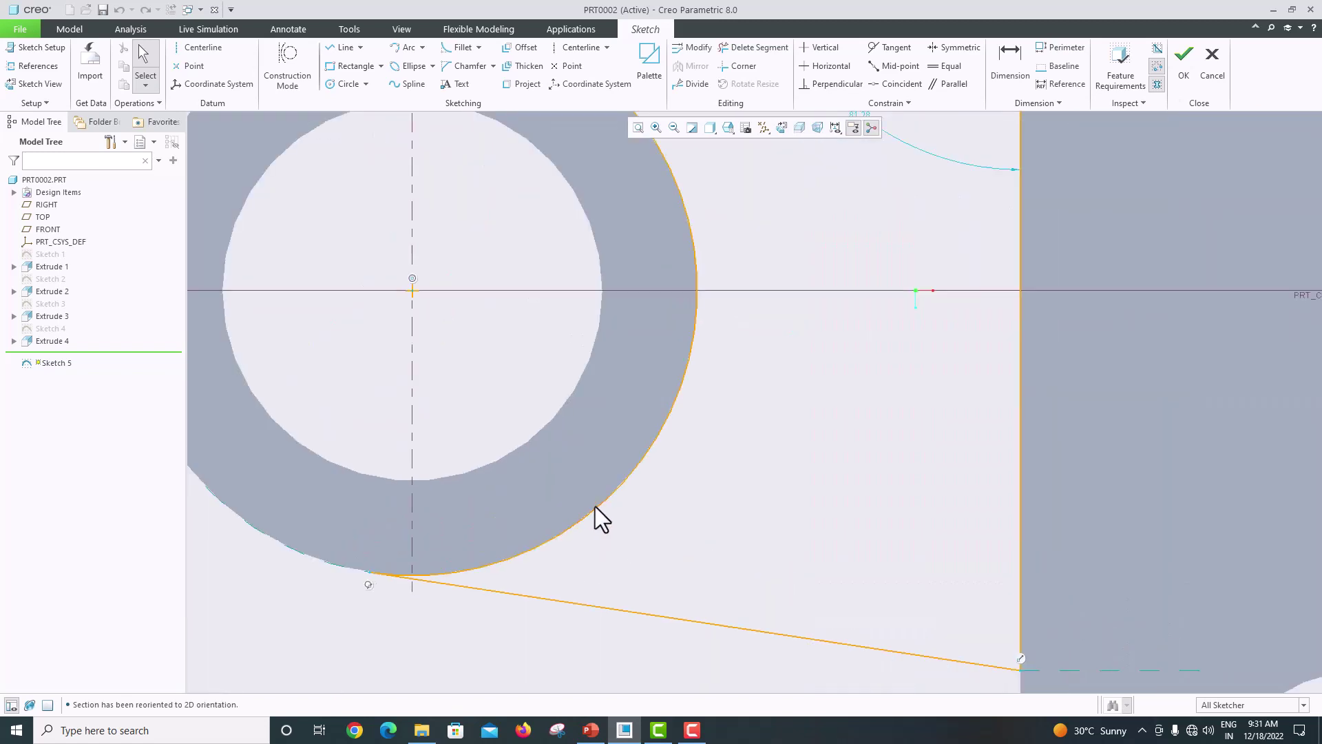
{"action": "left_click", "coordinate": [516, 561]}
{"action": "key", "text": "Delete"}
{"action": "left_click", "coordinate": [460, 590]}
{"action": "key", "text": "Delete"}
{"action": "scroll", "coordinate": [520, 549], "scroll_direction": "down", "scroll_amount": 4}
{"action": "left_click", "coordinate": [544, 340]}
{"action": "key", "text": "Delete"}
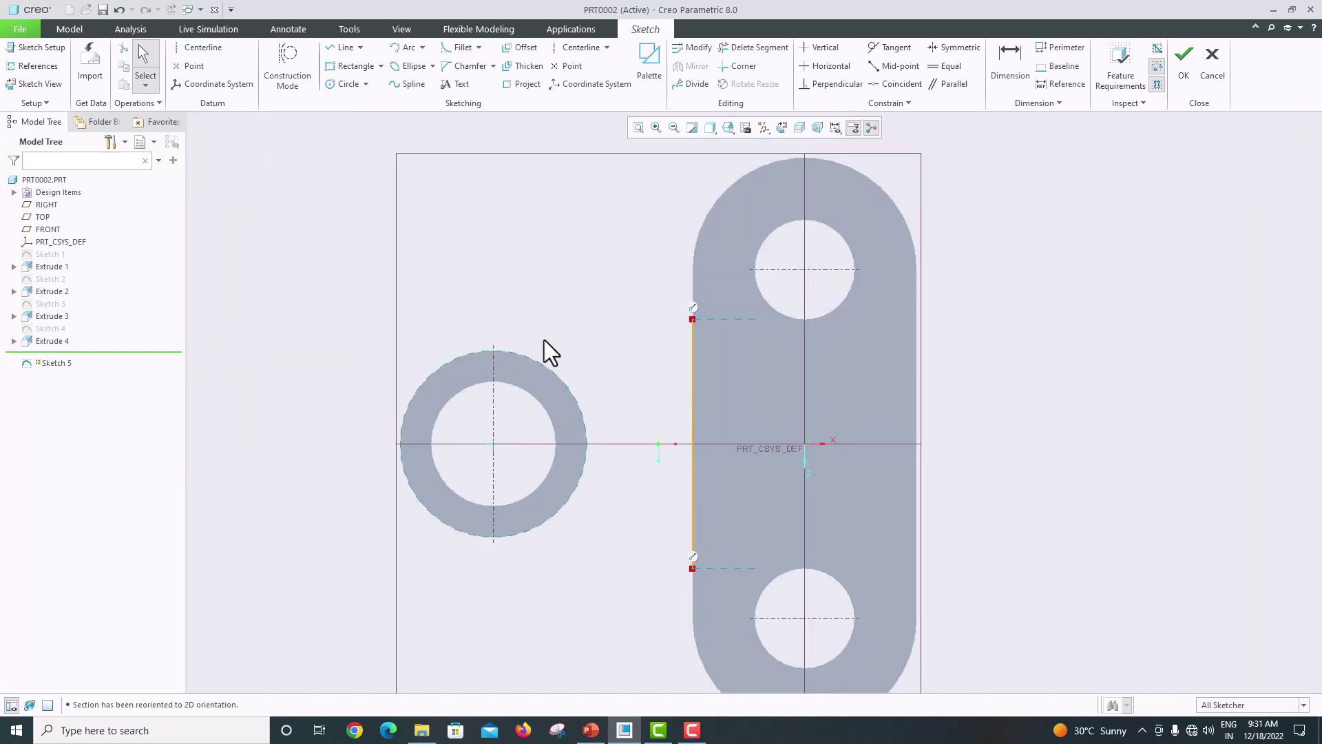
Sketch a circle centred on the boss that coincides with its outer edge
{"action": "left_click", "coordinate": [335, 87]}
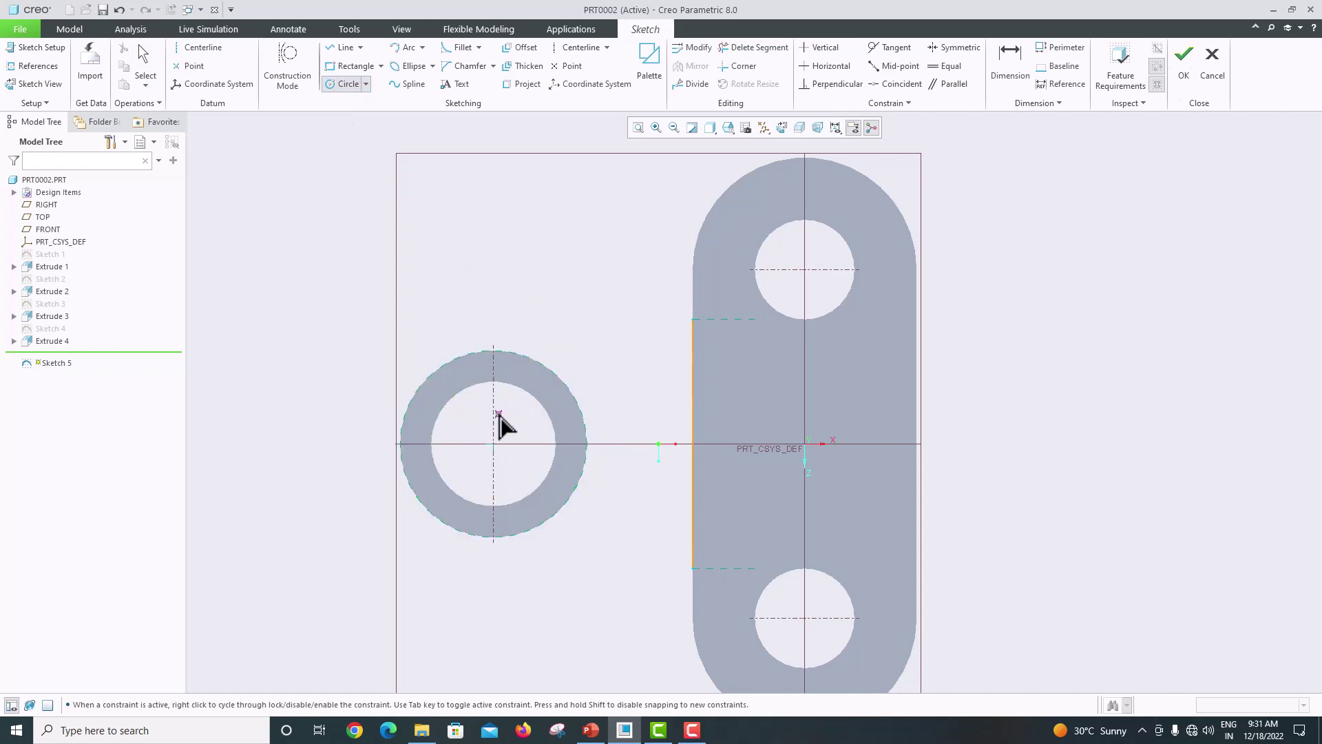
{"action": "left_click", "coordinate": [493, 445]}
{"action": "left_click", "coordinate": [556, 518]}
{"action": "middle_click", "coordinate": [604, 384]}
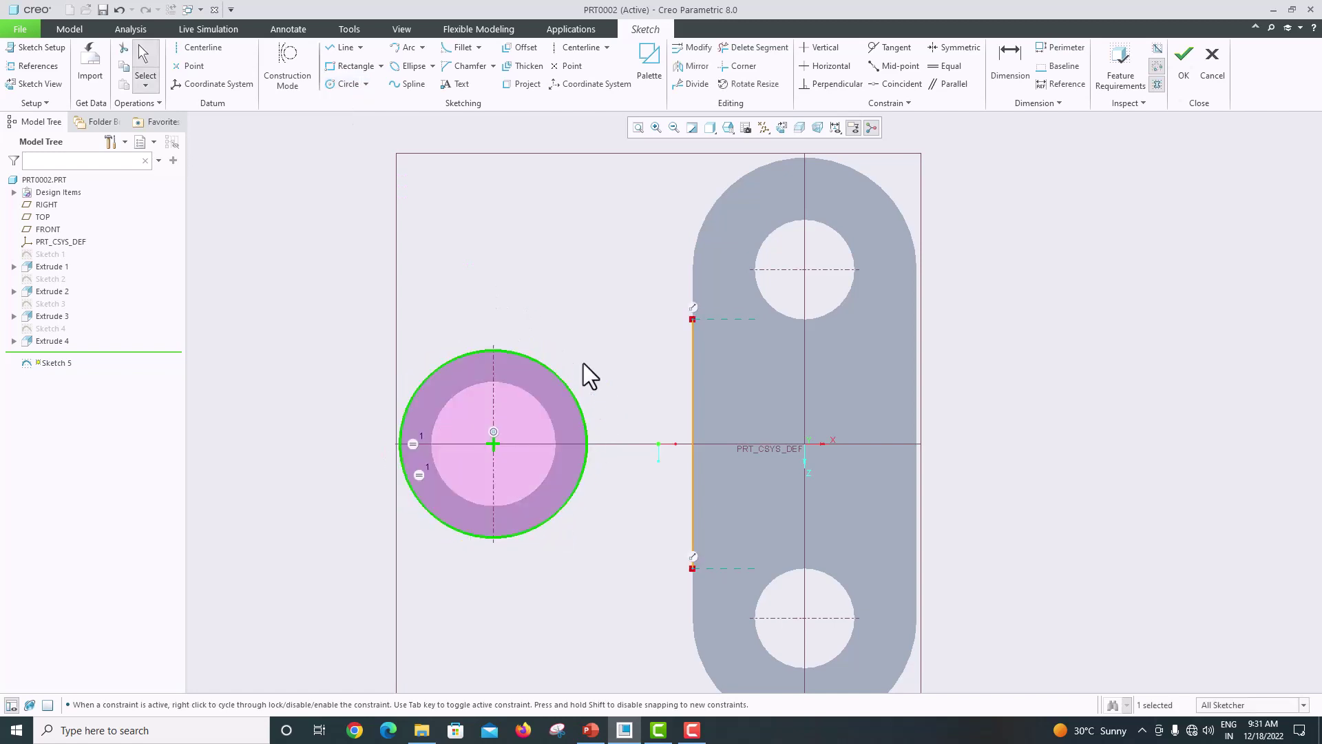
Sketch two slanted lines from the ends of the wall's vertical line, tangent to the upper and lower sides of the new circle
{"action": "left_click", "coordinate": [342, 46]}
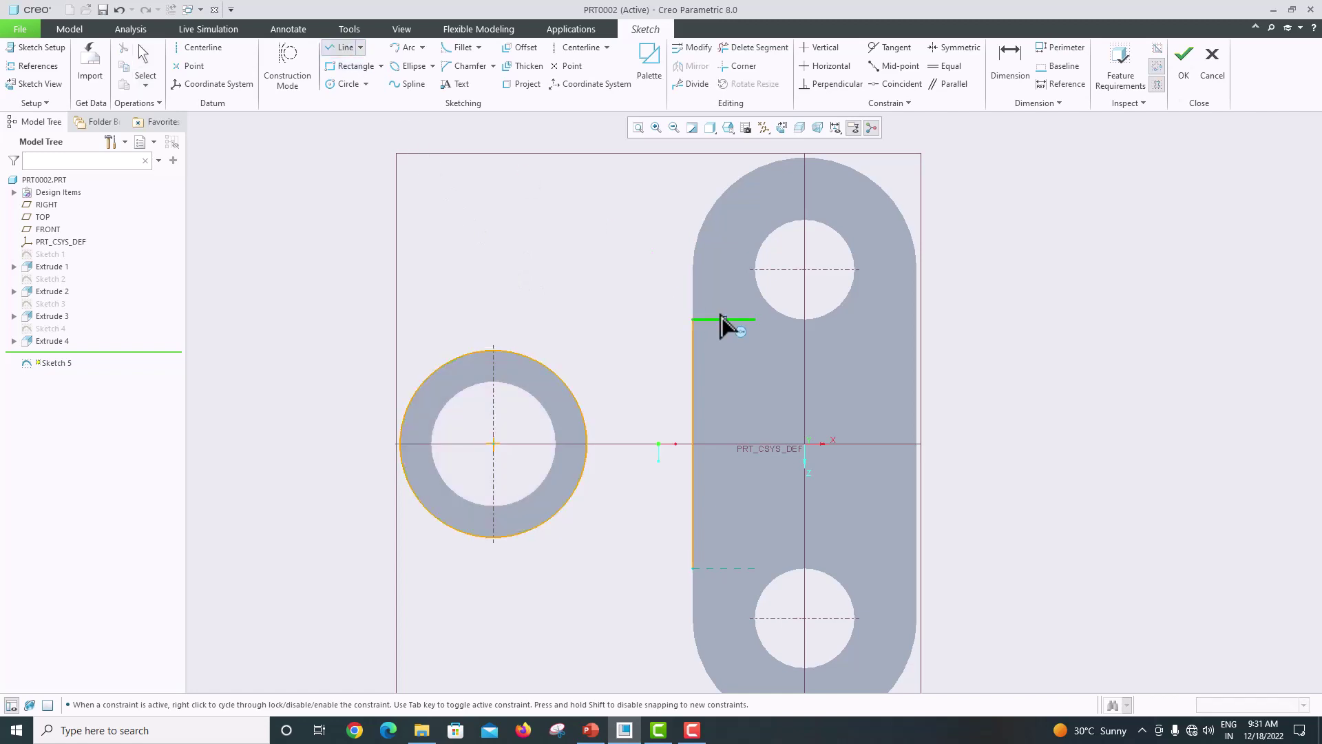
{"action": "left_click", "coordinate": [692, 319]}
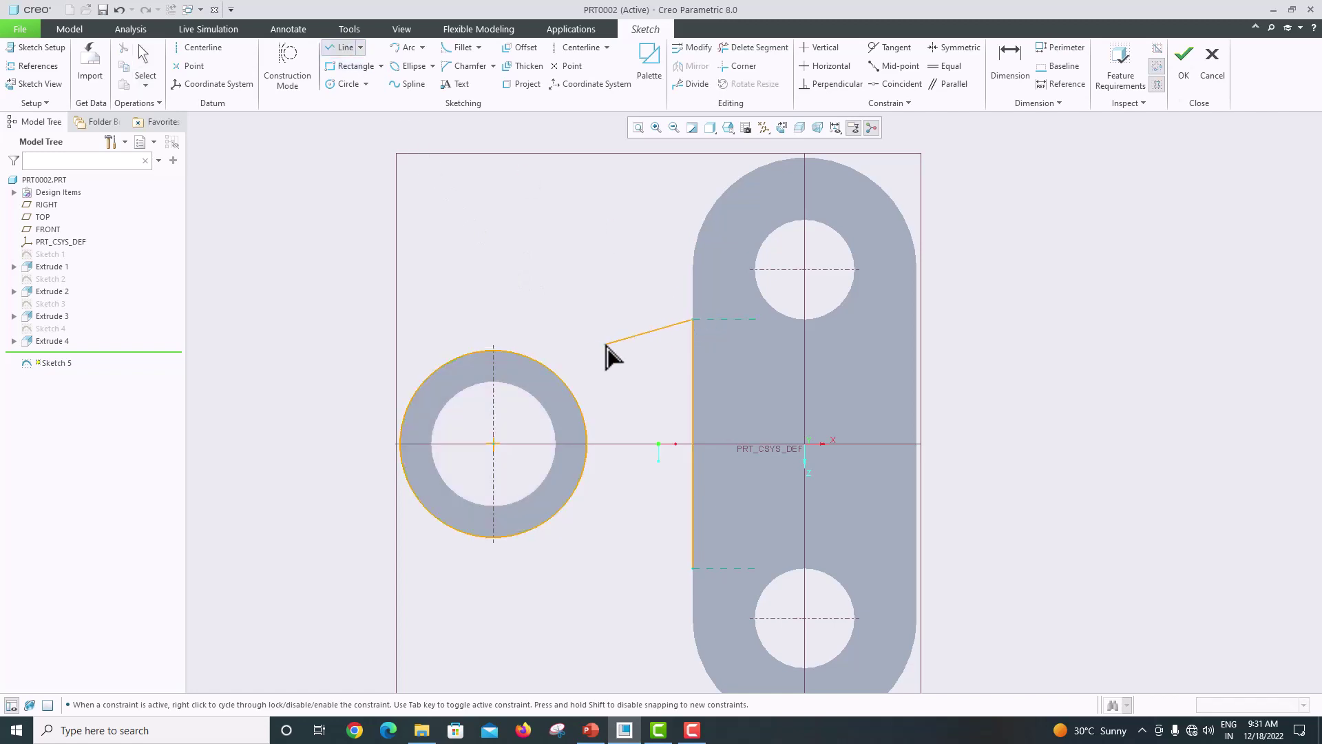
{"action": "left_click", "coordinate": [487, 356]}
{"action": "middle_click", "coordinate": [593, 377]}
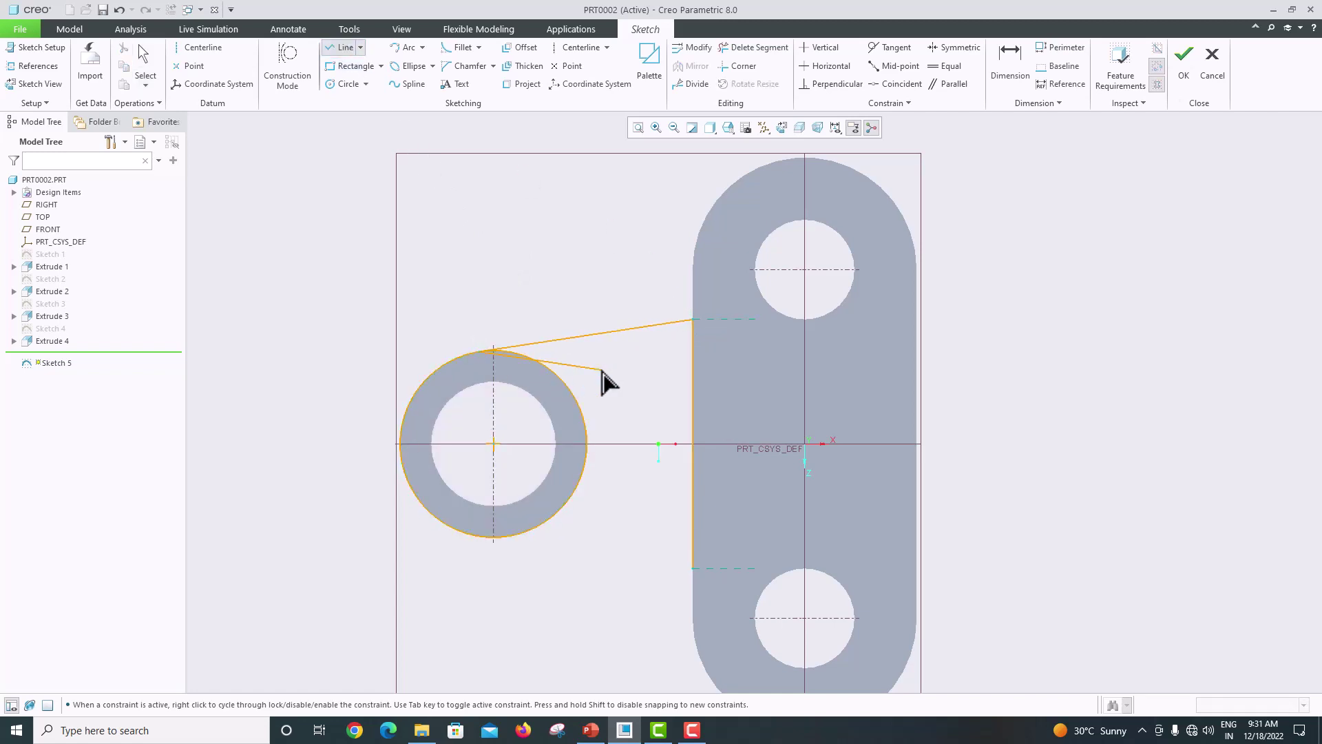
{"action": "left_click", "coordinate": [692, 568]}
{"action": "left_click", "coordinate": [479, 537]}
{"action": "middle_click", "coordinate": [621, 515]}
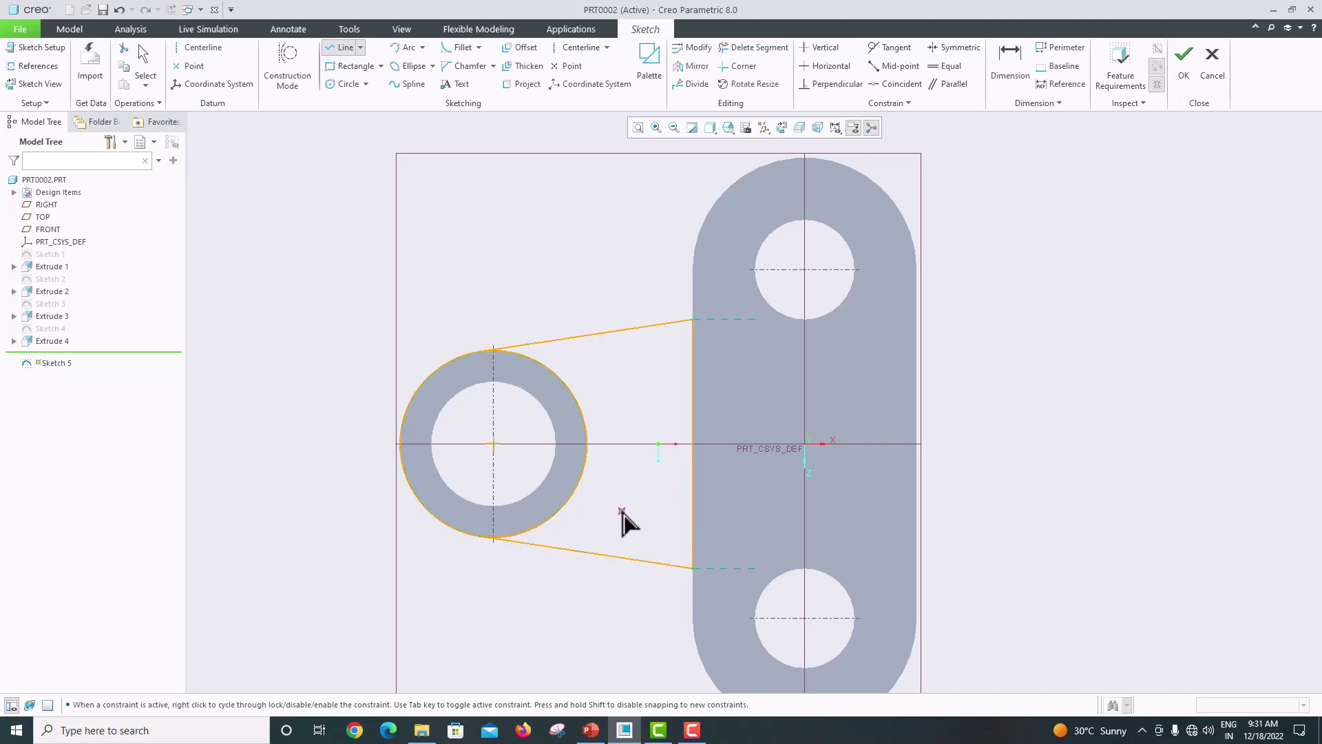
{"action": "middle_click", "coordinate": [623, 511]}
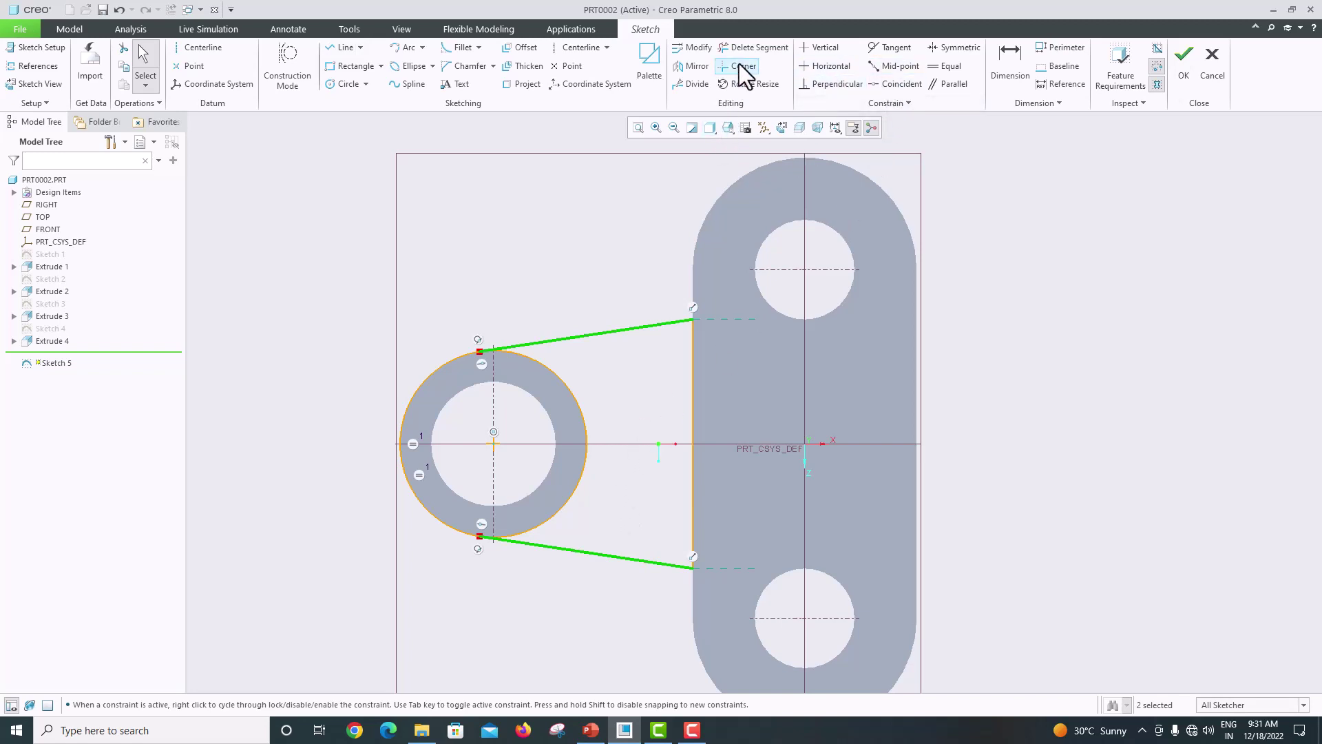
Trim away the circle's arc on the side facing away from the wall and finish the closed arm sketch
{"action": "left_click", "coordinate": [754, 47]}
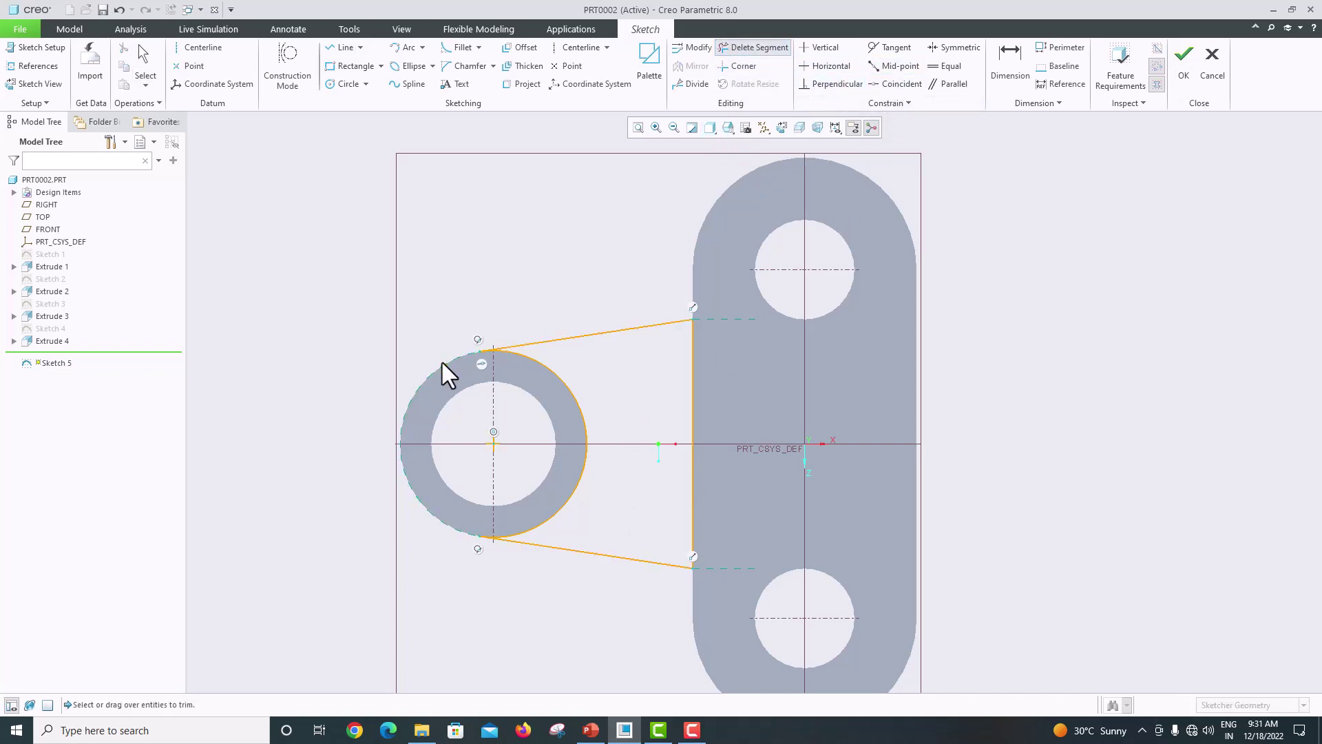
{"action": "middle_click", "coordinate": [627, 387]}
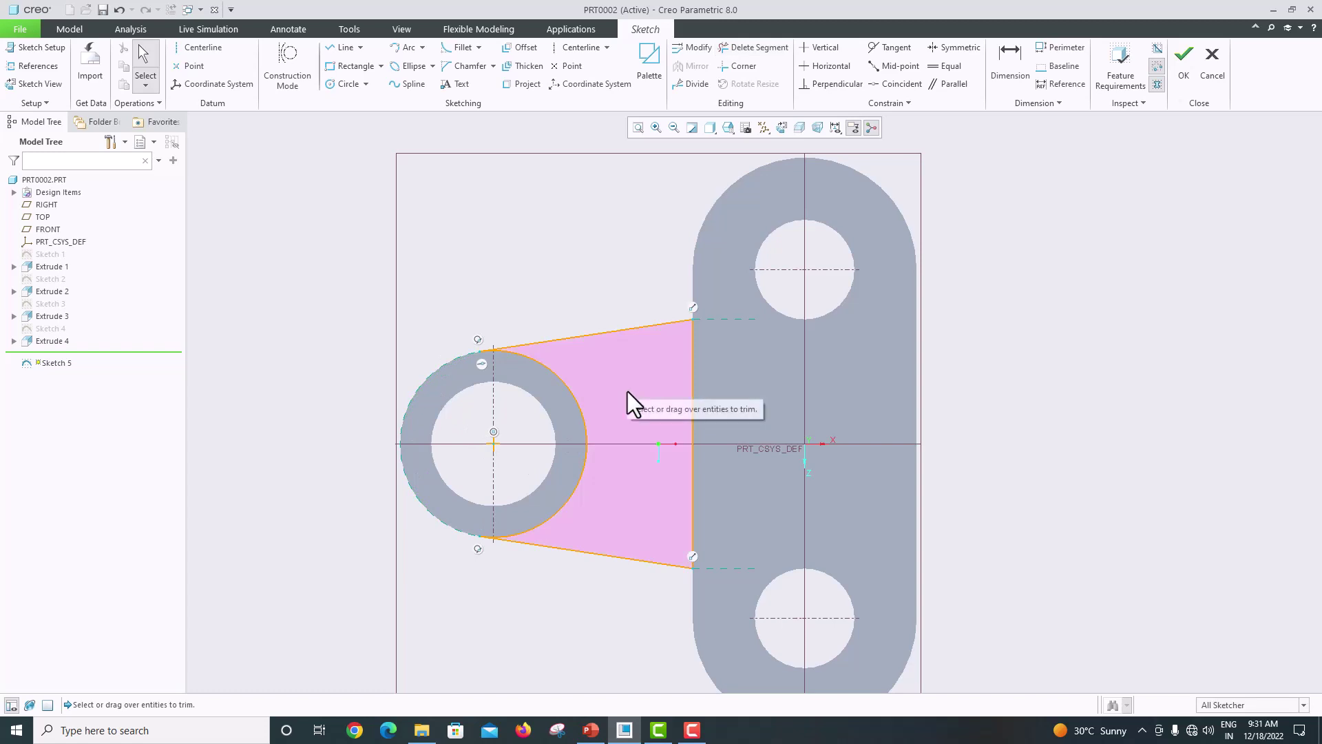
{"action": "mouse_move", "coordinate": [636, 400]}
{"action": "middle_mouse_down"}
{"action": "mouse_move", "coordinate": [611, 400]}
{"action": "mouse_move", "coordinate": [622, 413]}
{"action": "mouse_move", "coordinate": [638, 378]}
{"action": "mouse_move", "coordinate": [618, 352]}
{"action": "middle_mouse_up"}
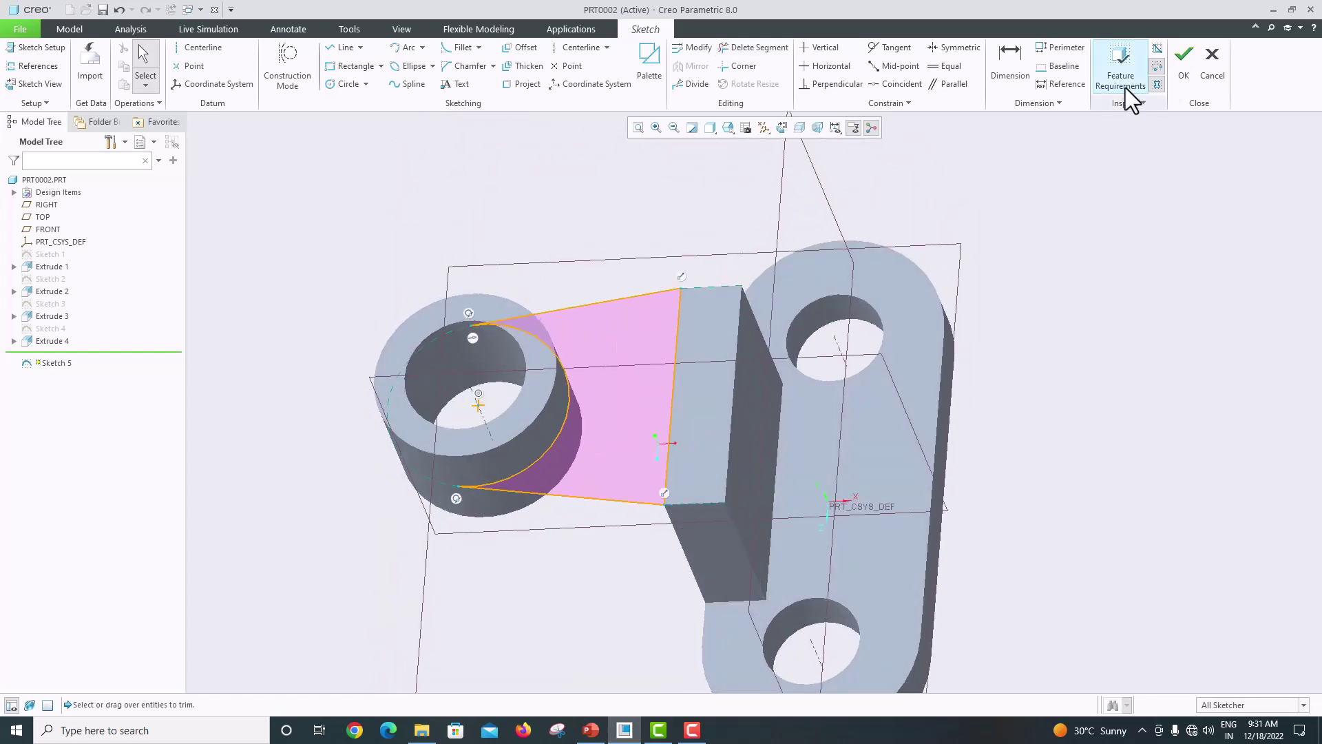
{"action": "left_click", "coordinate": [1176, 66]}
Extrude the arm sketch as a solid with a variable depth of 10, flipped downward along the boss and wall
{"action": "left_click", "coordinate": [482, 85]}
{"action": "mouse_move", "coordinate": [477, 110]}
{"action": "middle_mouse_down"}
{"action": "mouse_move", "coordinate": [493, 216]}
{"action": "mouse_move", "coordinate": [536, 121]}
{"action": "mouse_move", "coordinate": [585, 117]}
{"action": "mouse_move", "coordinate": [535, 124]}
{"action": "mouse_move", "coordinate": [534, 143]}
{"action": "mouse_move", "coordinate": [520, 119]}
{"action": "middle_mouse_up"}
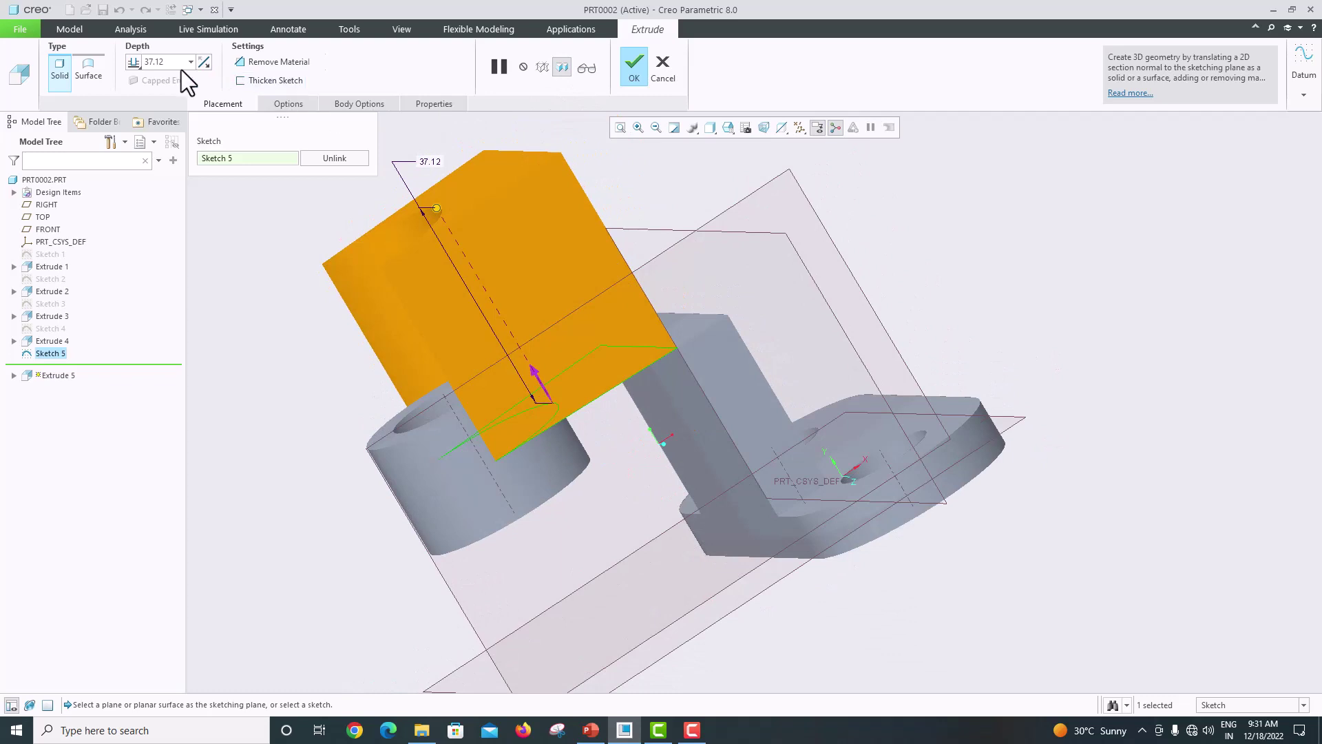
{"action": "left_click", "coordinate": [139, 64]}
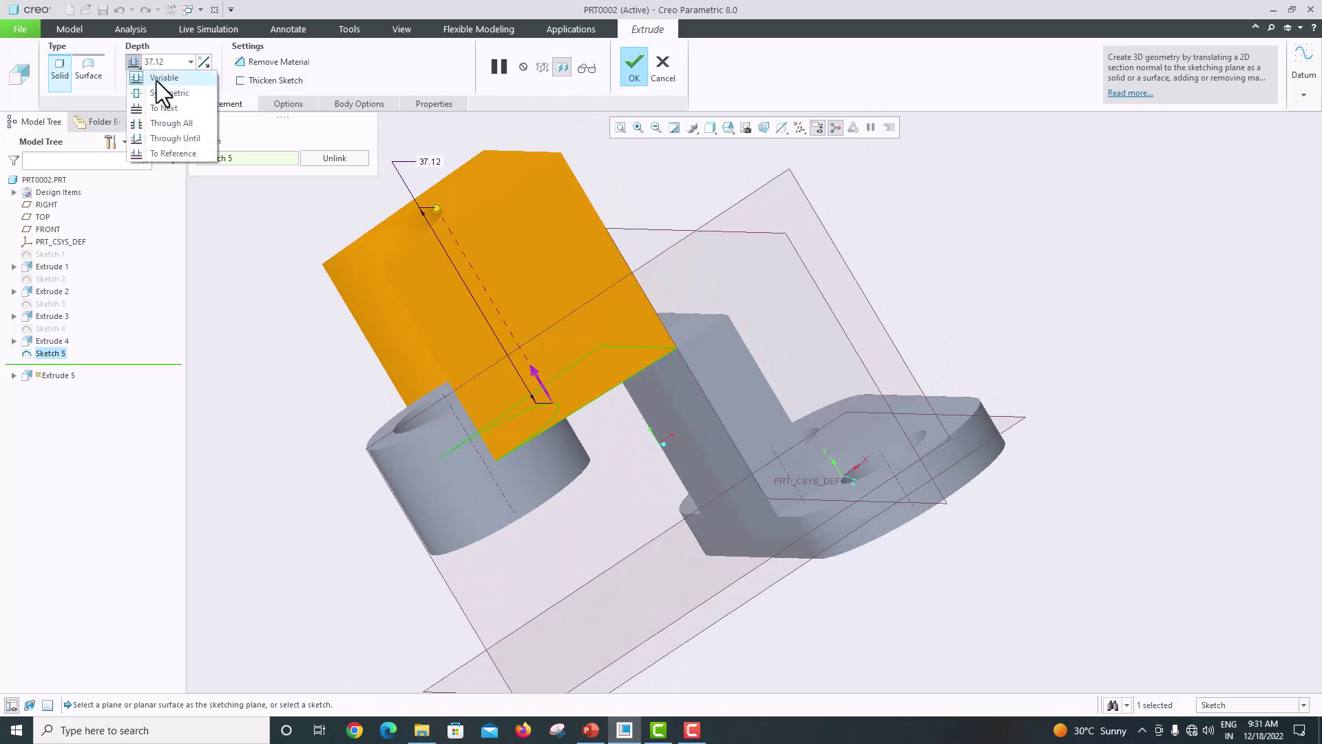
{"action": "left_click", "coordinate": [159, 77]}
{"action": "left_click", "coordinate": [532, 367]}
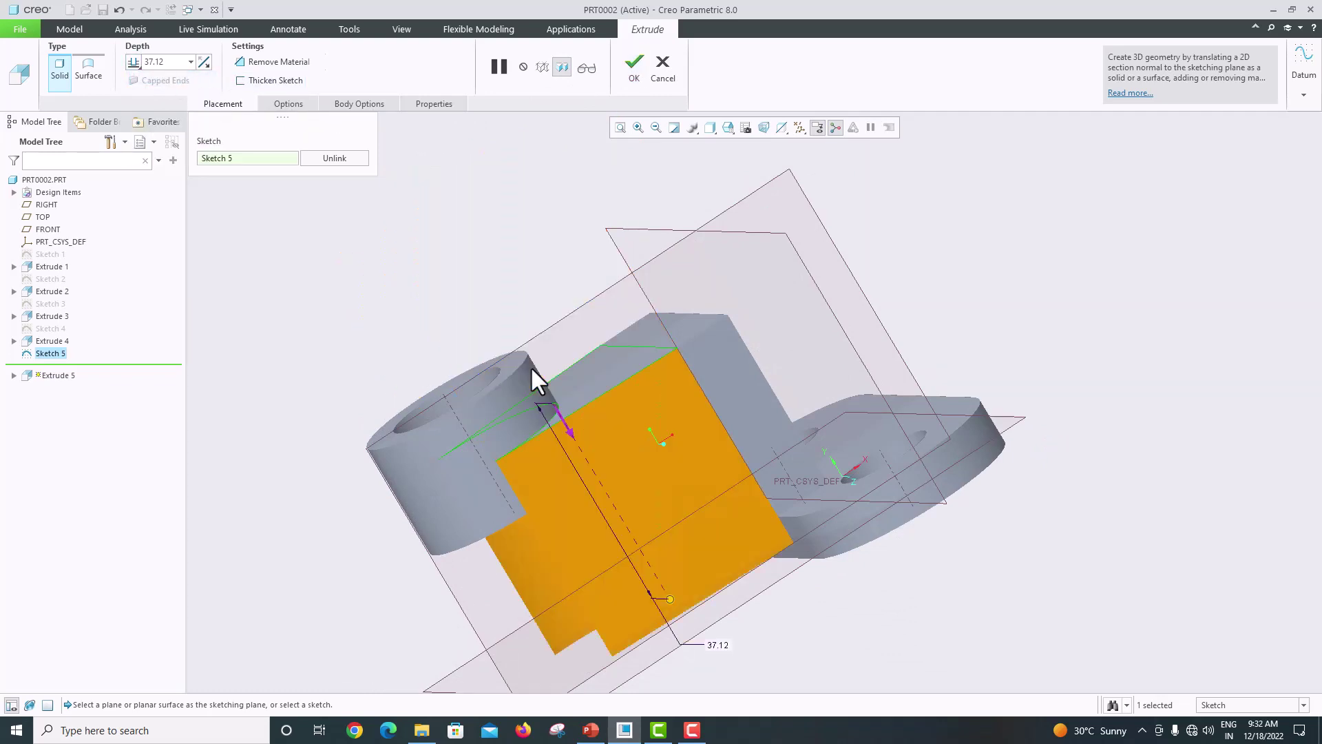
{"action": "double_click", "coordinate": [177, 66]}
{"action": "type", "text": "10"}
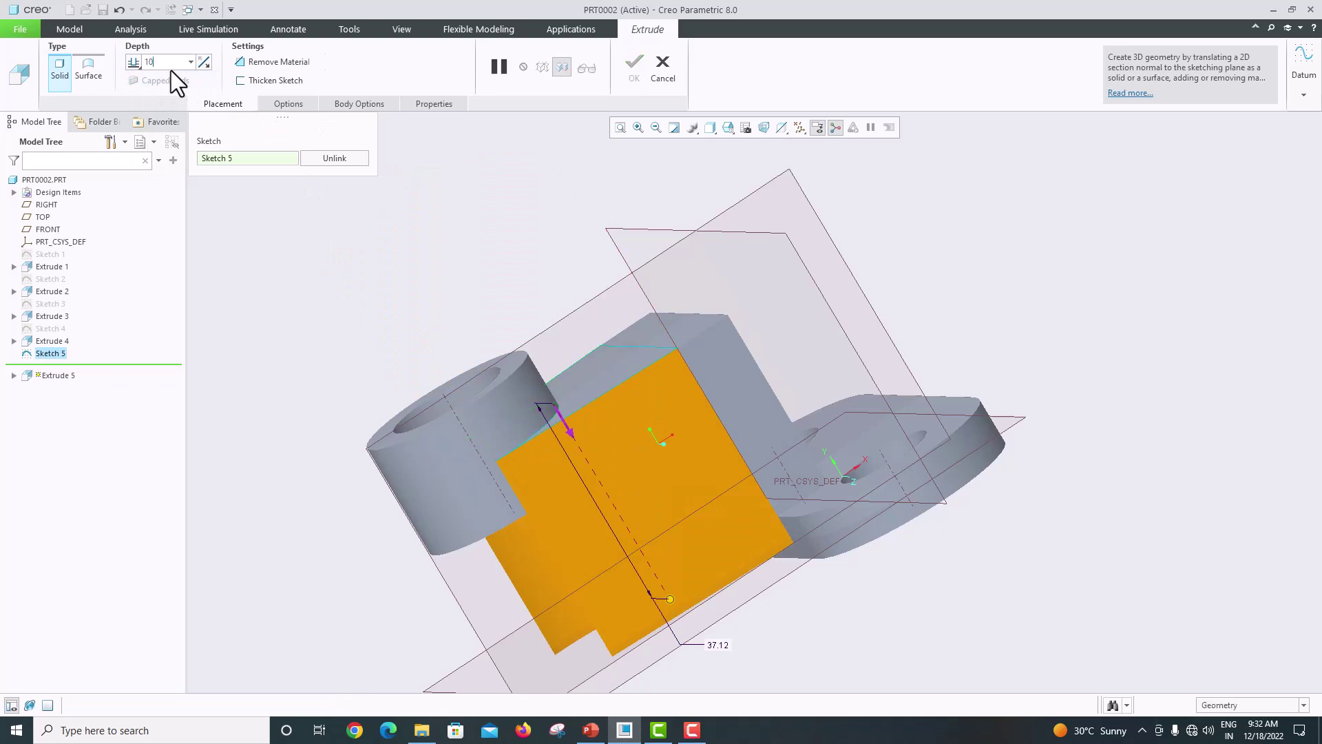
{"action": "key", "text": "Return"}
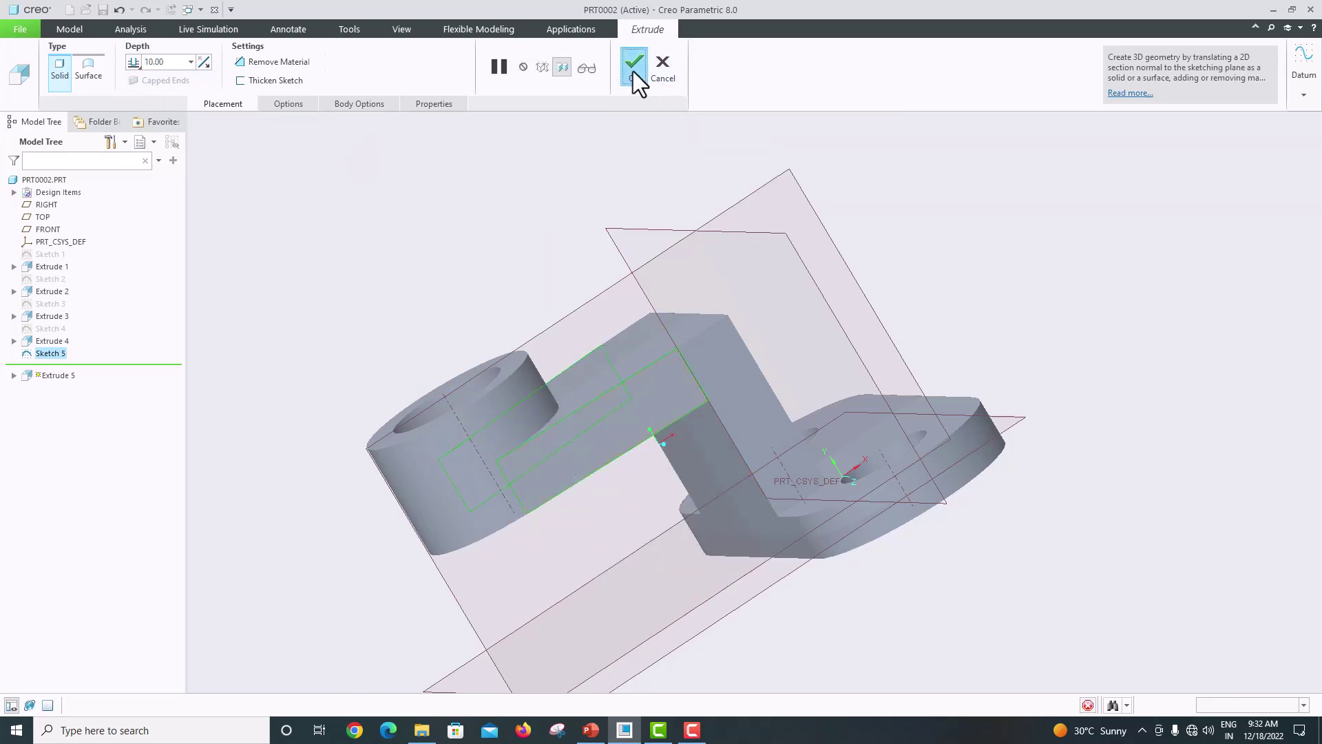
{"action": "left_click", "coordinate": [634, 71]}
Check the rib in the PowerPoint reference drawing and start a sketch on the FRONT plane in Creo, viewed square-on
{"action": "middle_click_drag", "start_coordinate": [712, 242], "coordinate": [676, 304]}
{"action": "left_click", "coordinate": [593, 730]}
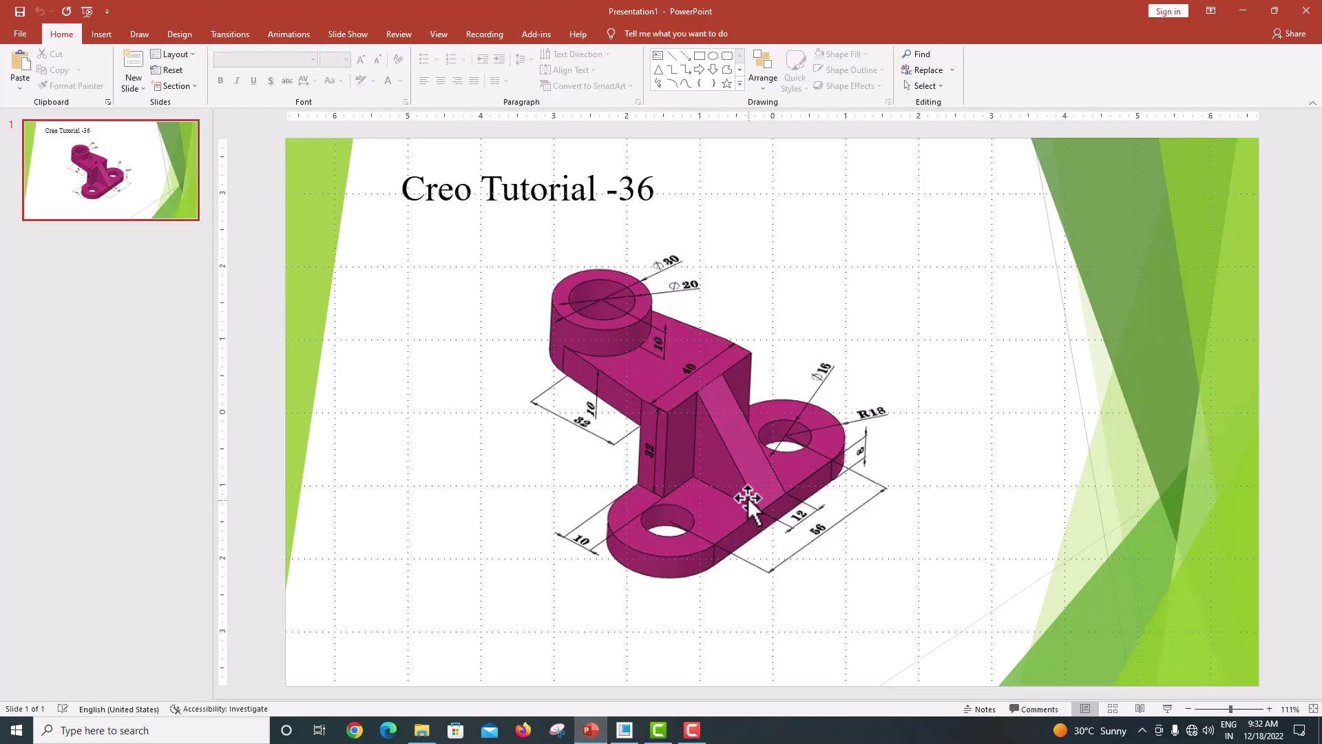
{"action": "left_click", "coordinate": [624, 730]}
{"action": "mouse_move", "coordinate": [716, 502]}
{"action": "middle_mouse_down"}
{"action": "mouse_move", "coordinate": [732, 457]}
{"action": "mouse_move", "coordinate": [884, 333]}
{"action": "mouse_move", "coordinate": [840, 365]}
{"action": "mouse_move", "coordinate": [830, 347]}
{"action": "middle_mouse_up"}
{"action": "left_click", "coordinate": [842, 325]}
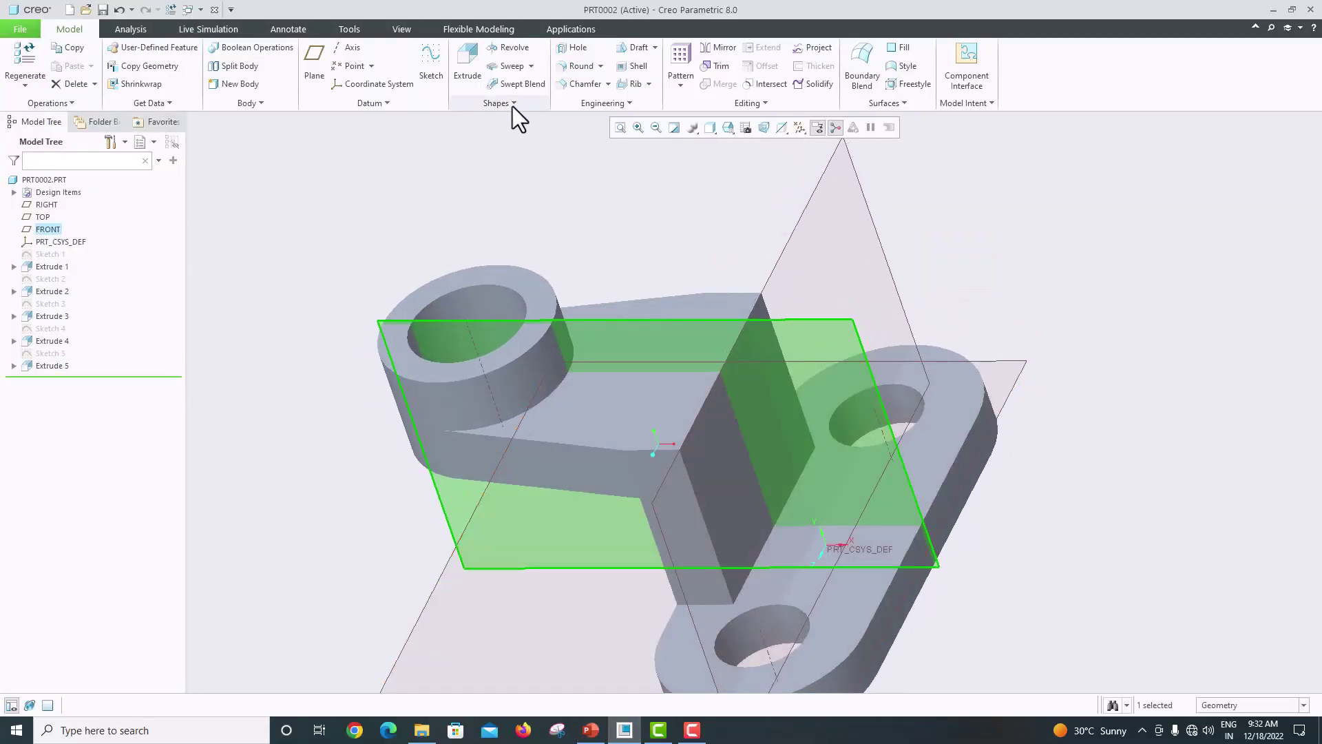
{"action": "left_click", "coordinate": [431, 68]}
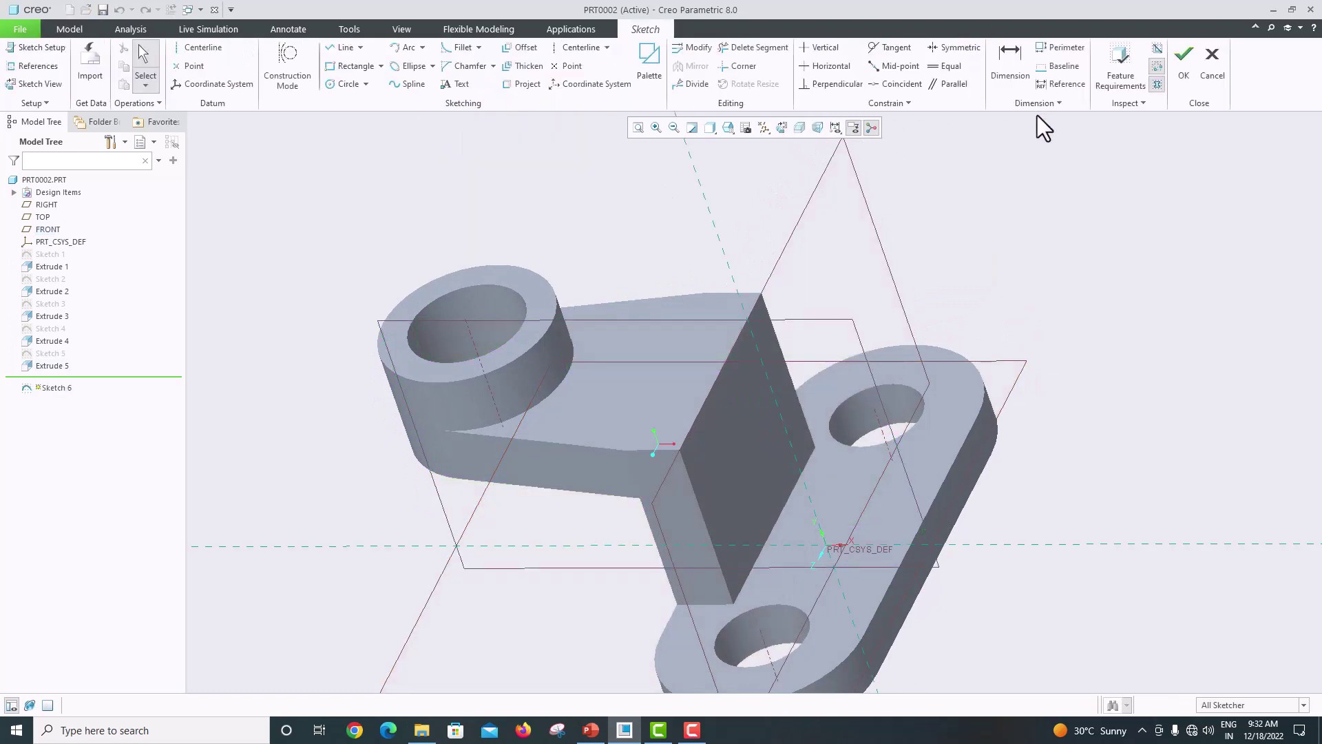
{"action": "left_click", "coordinate": [785, 128]}
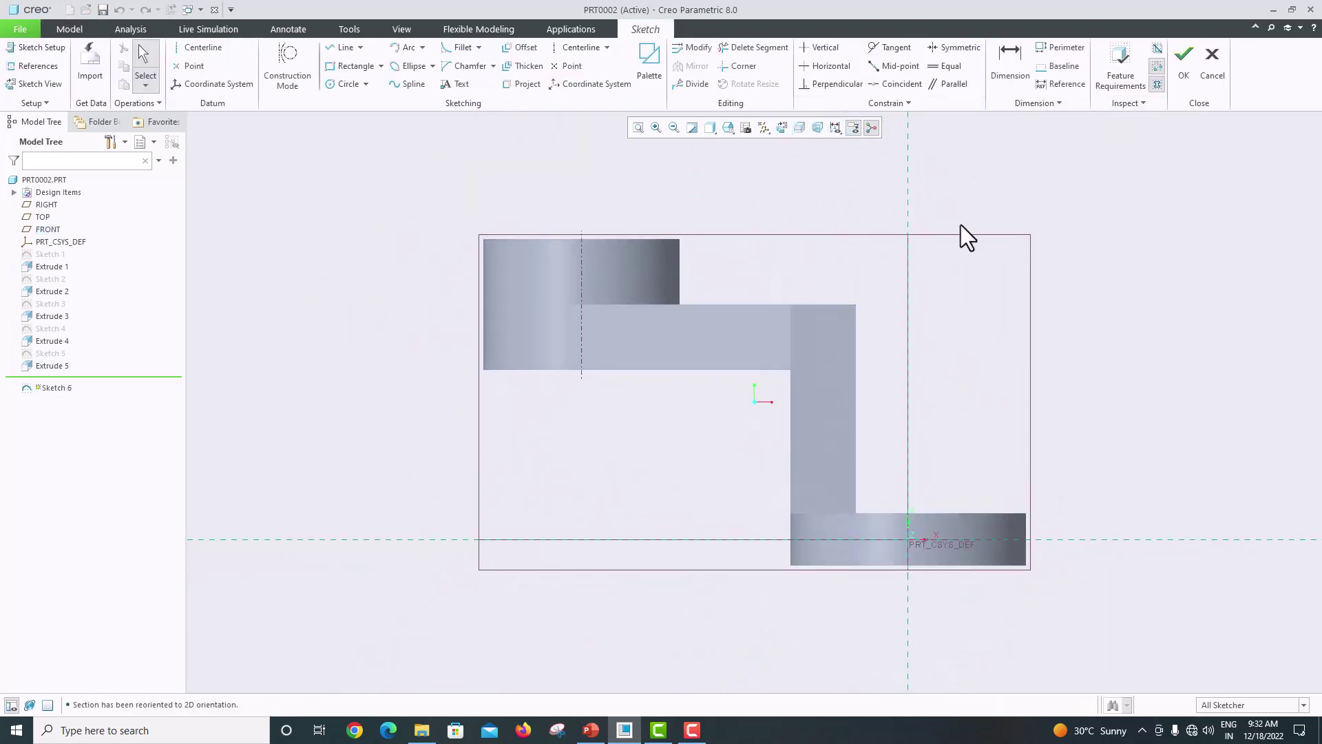
Add the wall's outer vertical face, its top face, the base plate's top face and its outer end as sketch references
{"action": "left_click", "coordinate": [43, 65]}
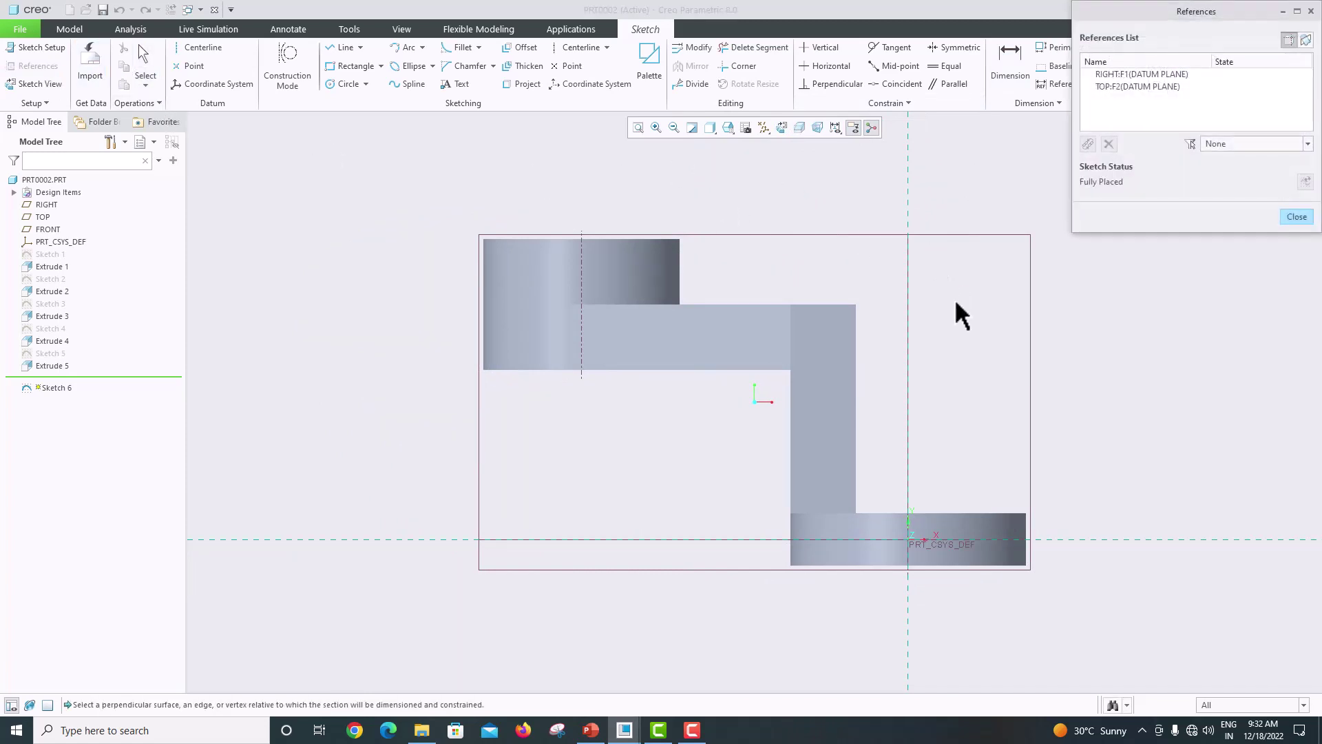
{"action": "left_click", "coordinate": [858, 361]}
{"action": "left_click", "coordinate": [834, 305]}
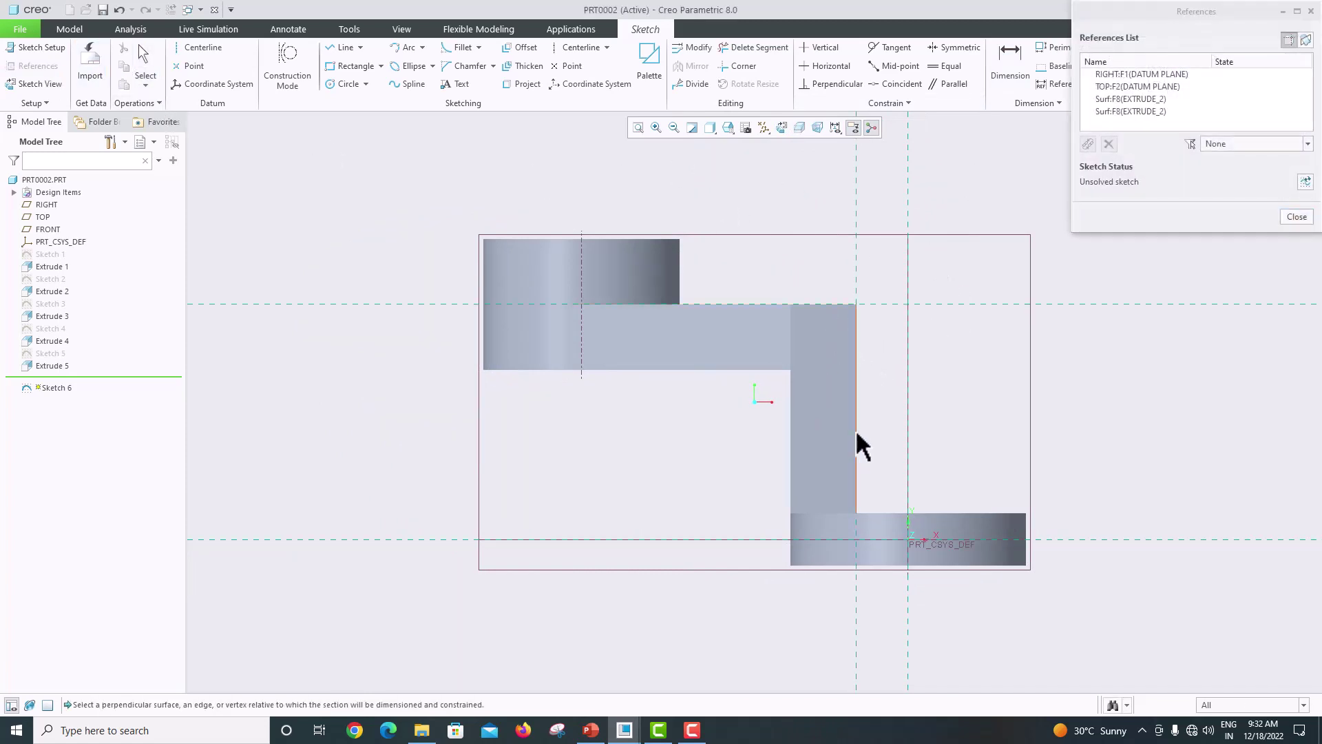
{"action": "left_click", "coordinate": [897, 513]}
{"action": "left_click", "coordinate": [1023, 528]}
{"action": "left_click", "coordinate": [1297, 217]}
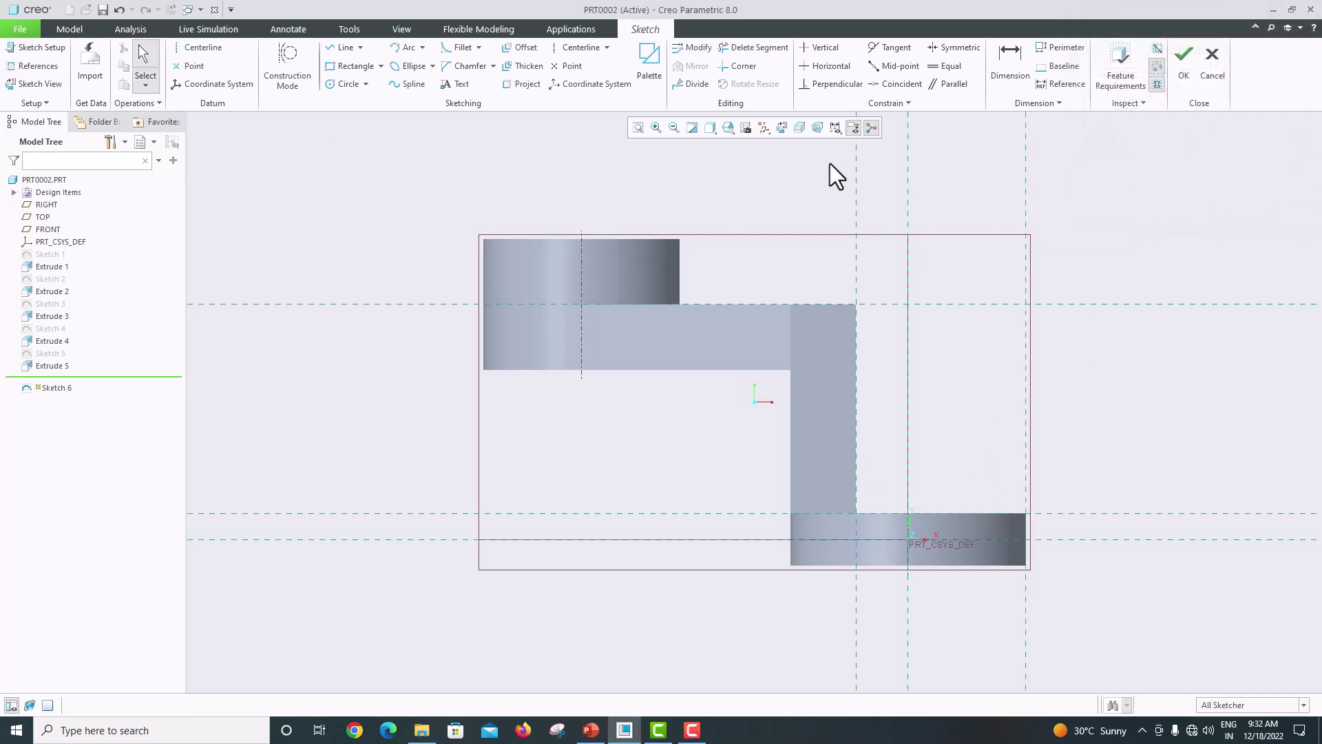
Sketch one slanted line from the wall's upper outer corner to the base plate's upper outer corner and finish the sketch
{"action": "left_click", "coordinate": [342, 47]}
{"action": "left_click", "coordinate": [856, 304]}
{"action": "left_click", "coordinate": [1025, 513]}
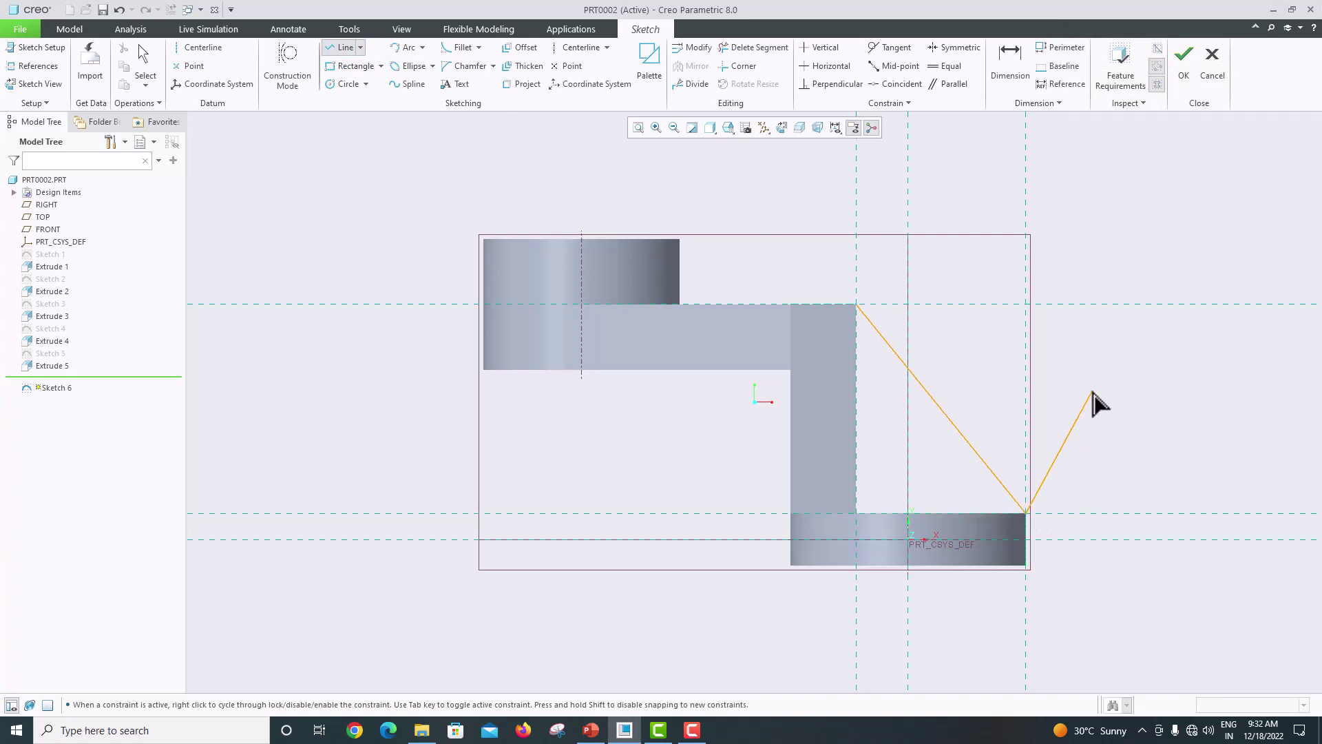
{"action": "middle_click", "coordinate": [1094, 394]}
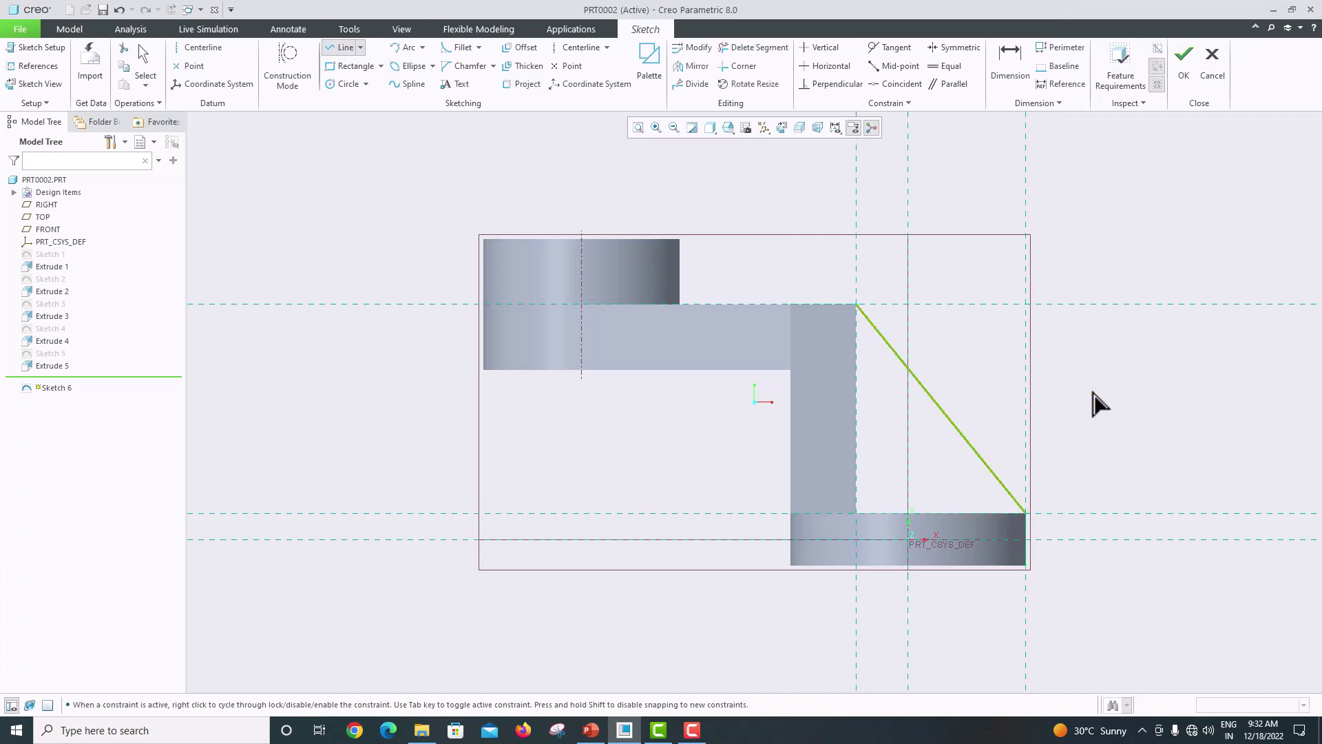
{"action": "middle_click", "coordinate": [1092, 392]}
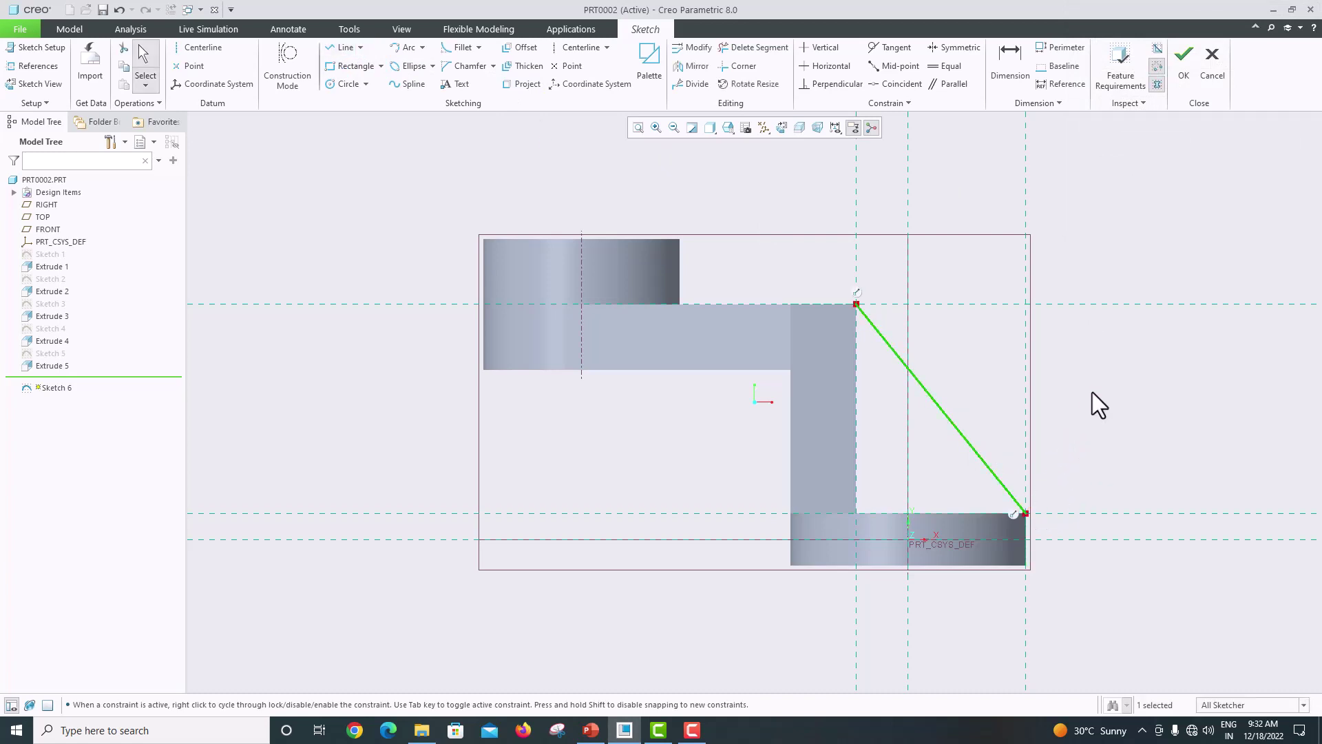
{"action": "left_click", "coordinate": [1185, 68]}
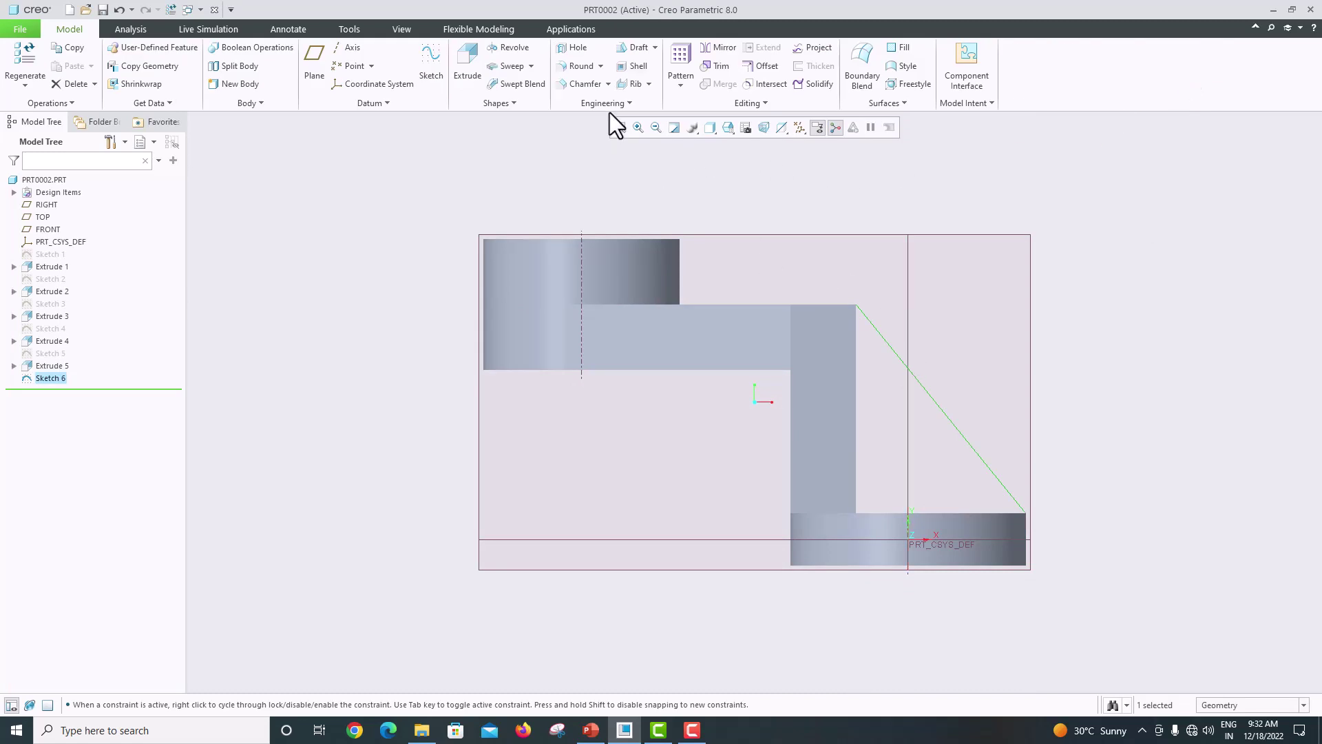
Start a Profile Rib from the slanted line and flip its fill direction toward the wall and base plate
{"action": "left_click", "coordinate": [649, 84]}
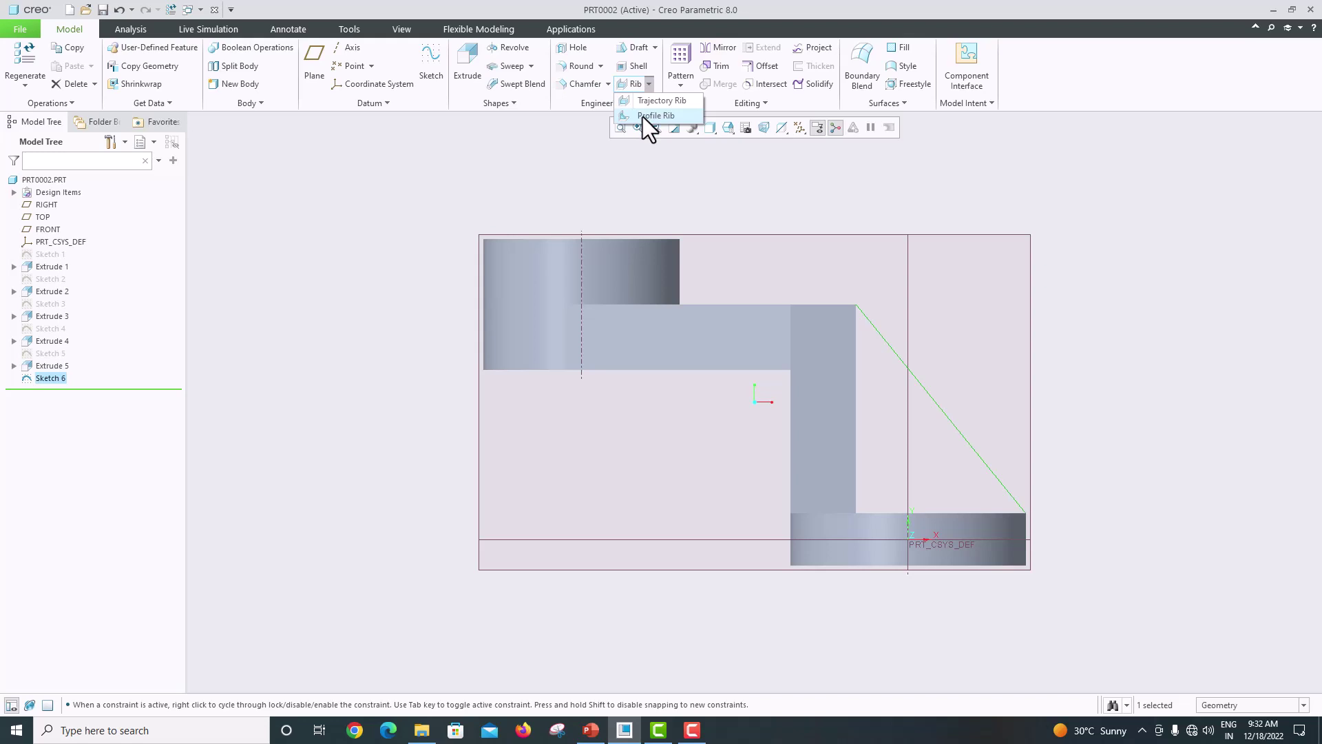
{"action": "left_click", "coordinate": [644, 116]}
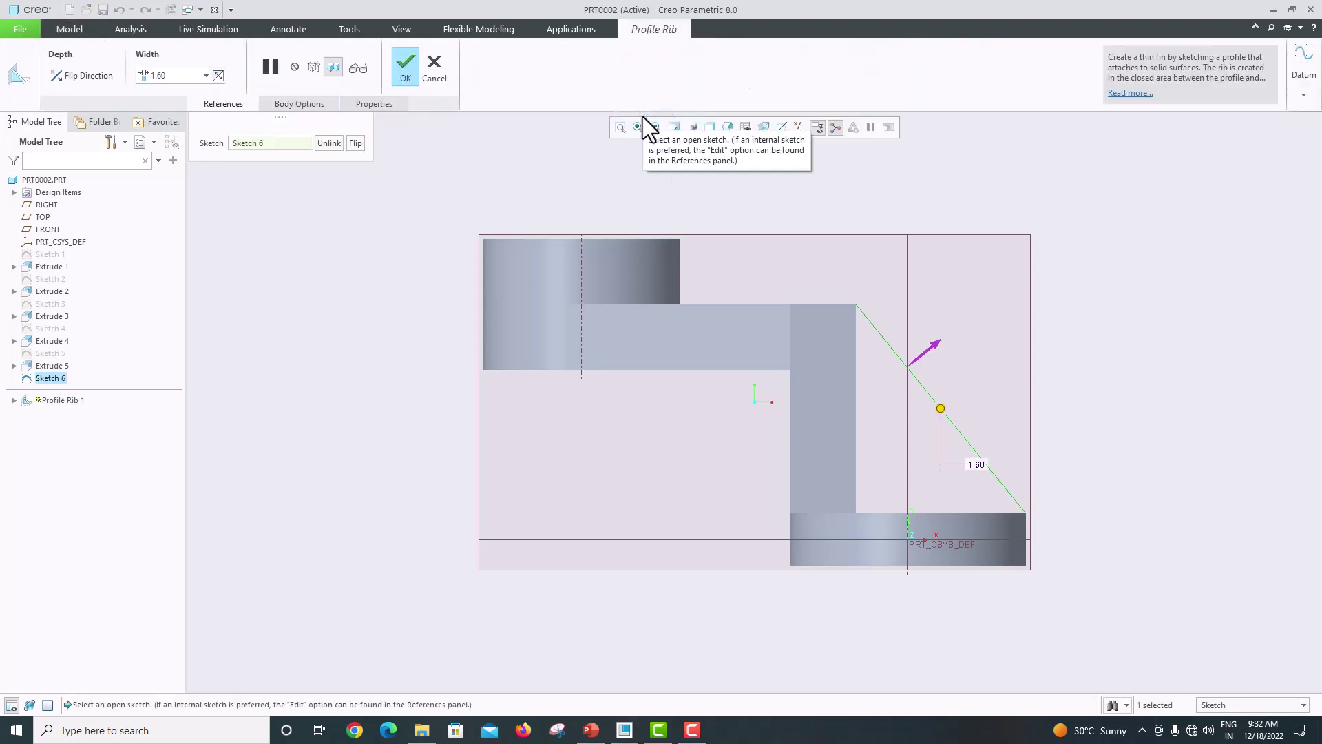
{"action": "left_click", "coordinate": [923, 358]}
{"action": "key", "text": "ctrl+d"}
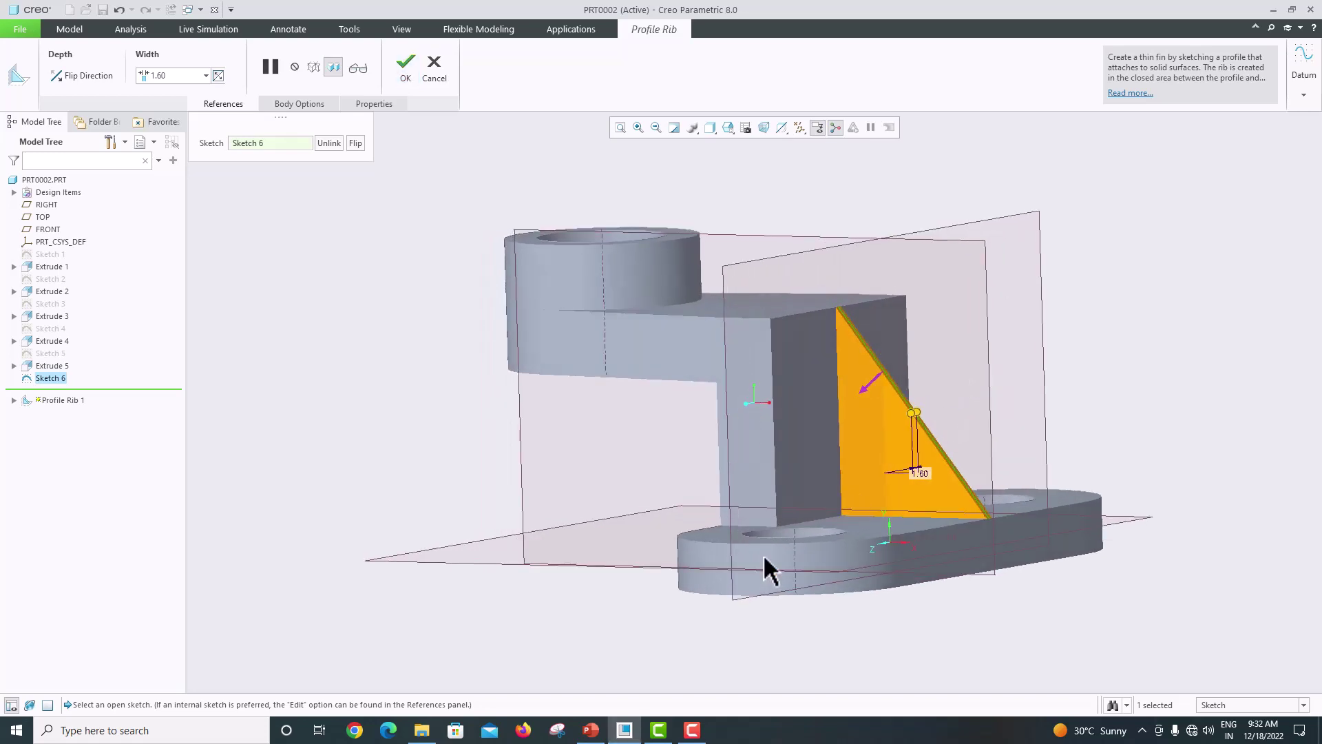
Look up the rib width in the PowerPoint drawing, set the profile rib's width to 12 and complete the feature
{"action": "left_click", "coordinate": [590, 732]}
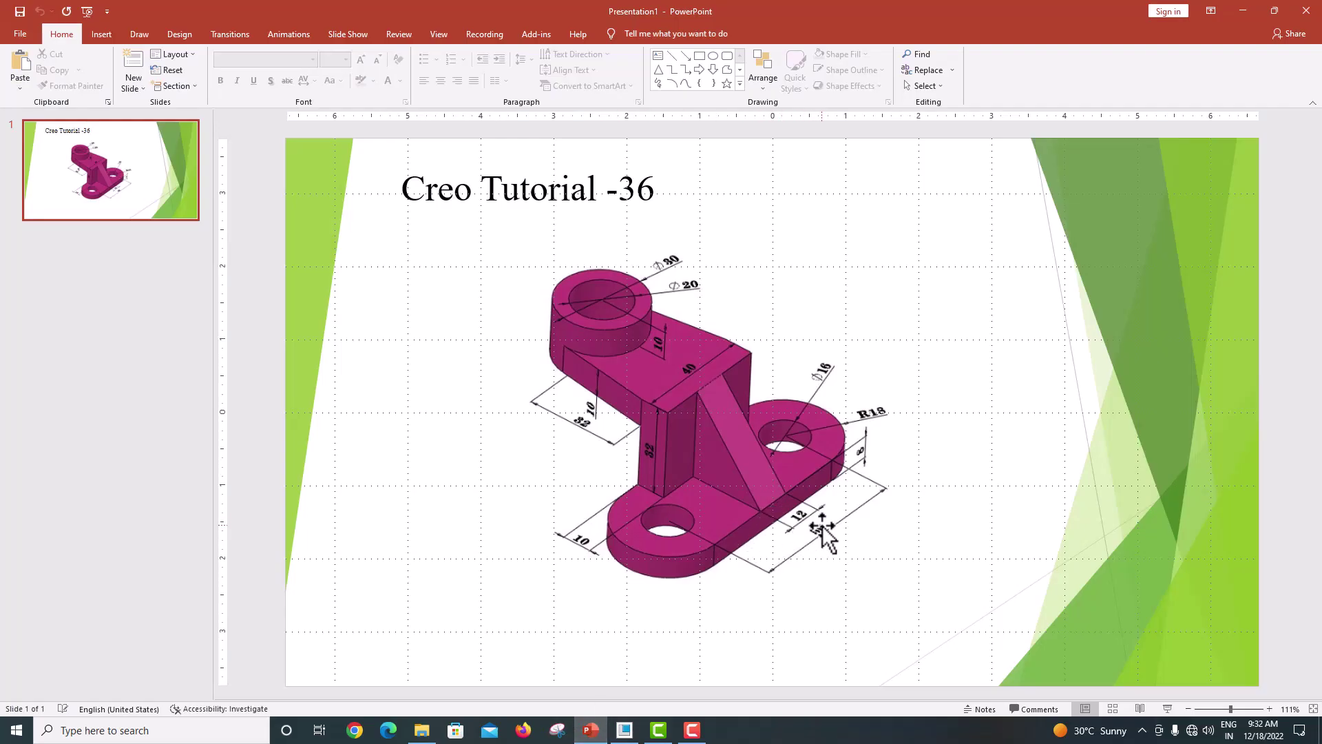
{"action": "left_click", "coordinate": [624, 730]}
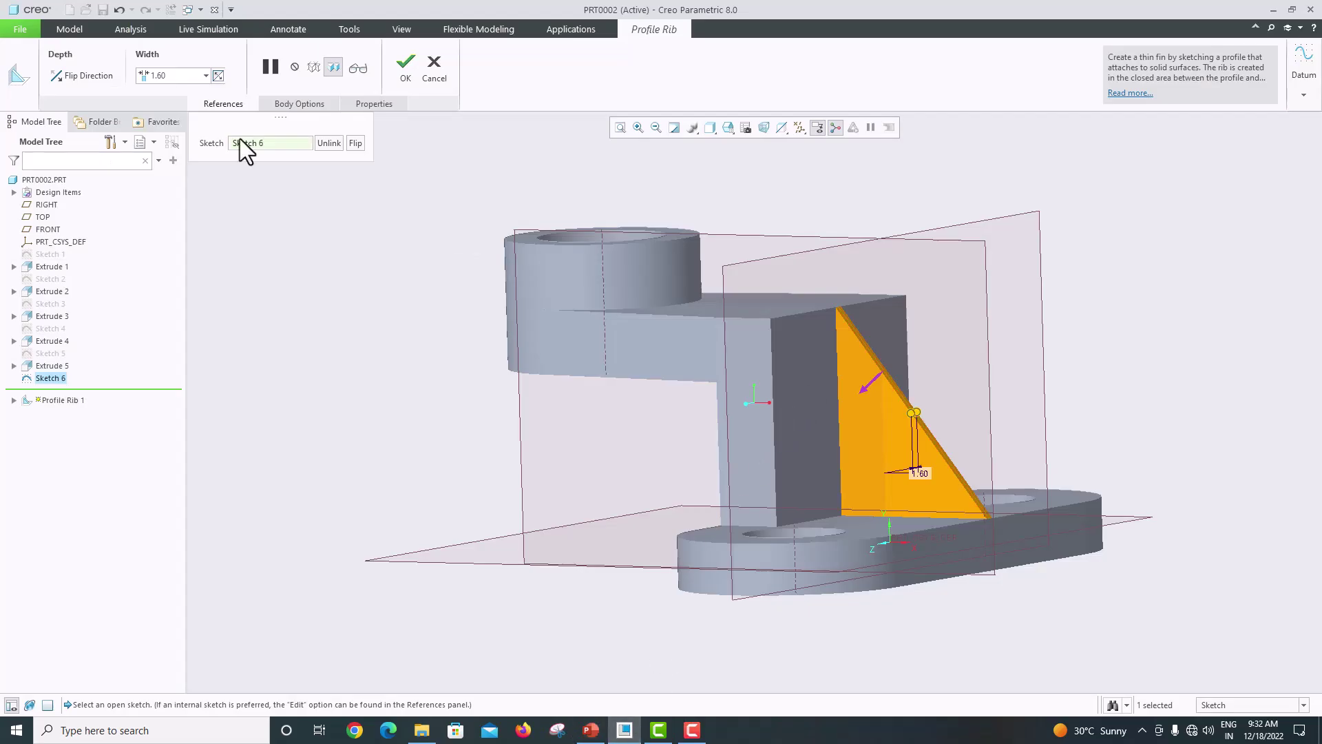
{"action": "left_click", "coordinate": [175, 76]}
{"action": "type", "text": "12"}
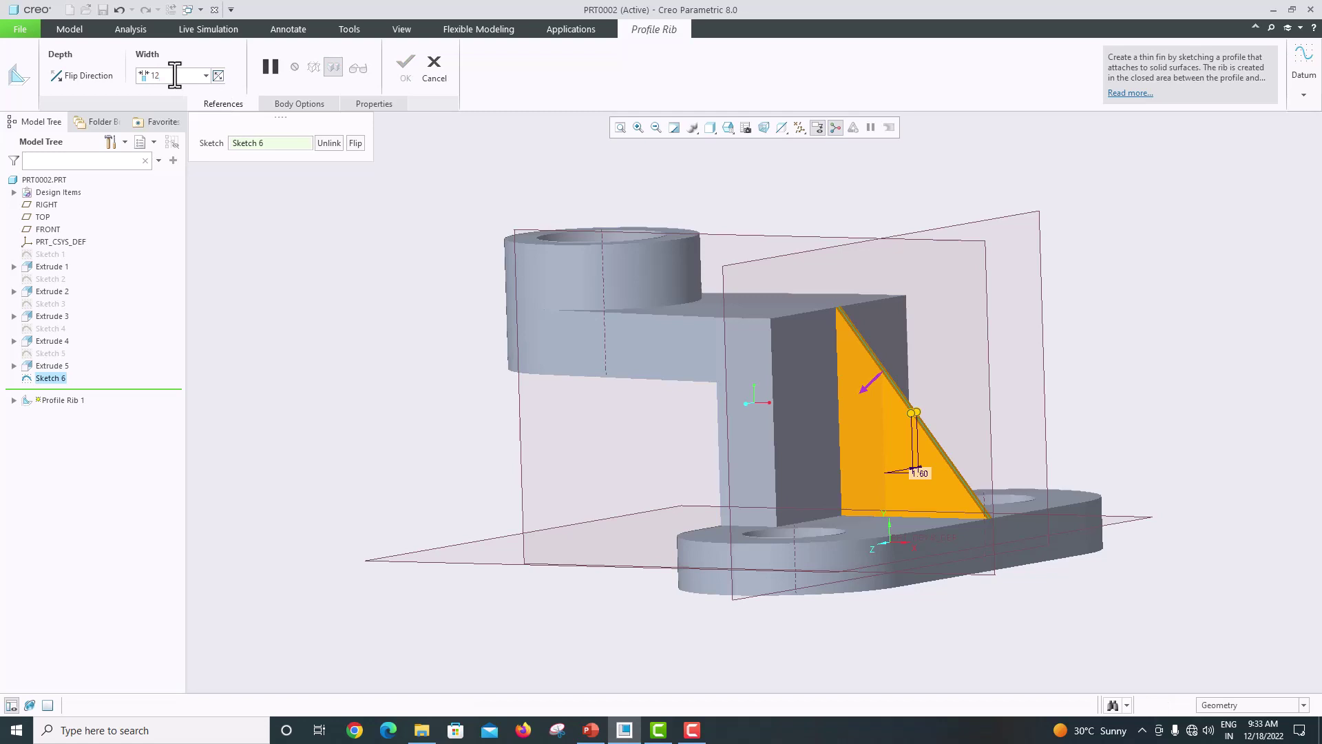
{"action": "key", "text": "Return"}
{"action": "left_click", "coordinate": [406, 69]}
Turn off the display of all datum axes, points, coordinate systems and planes around the finished bracket
{"action": "middle_click_drag", "start_coordinate": [524, 122], "coordinate": [723, 289]}
{"action": "left_click", "coordinate": [798, 131]}
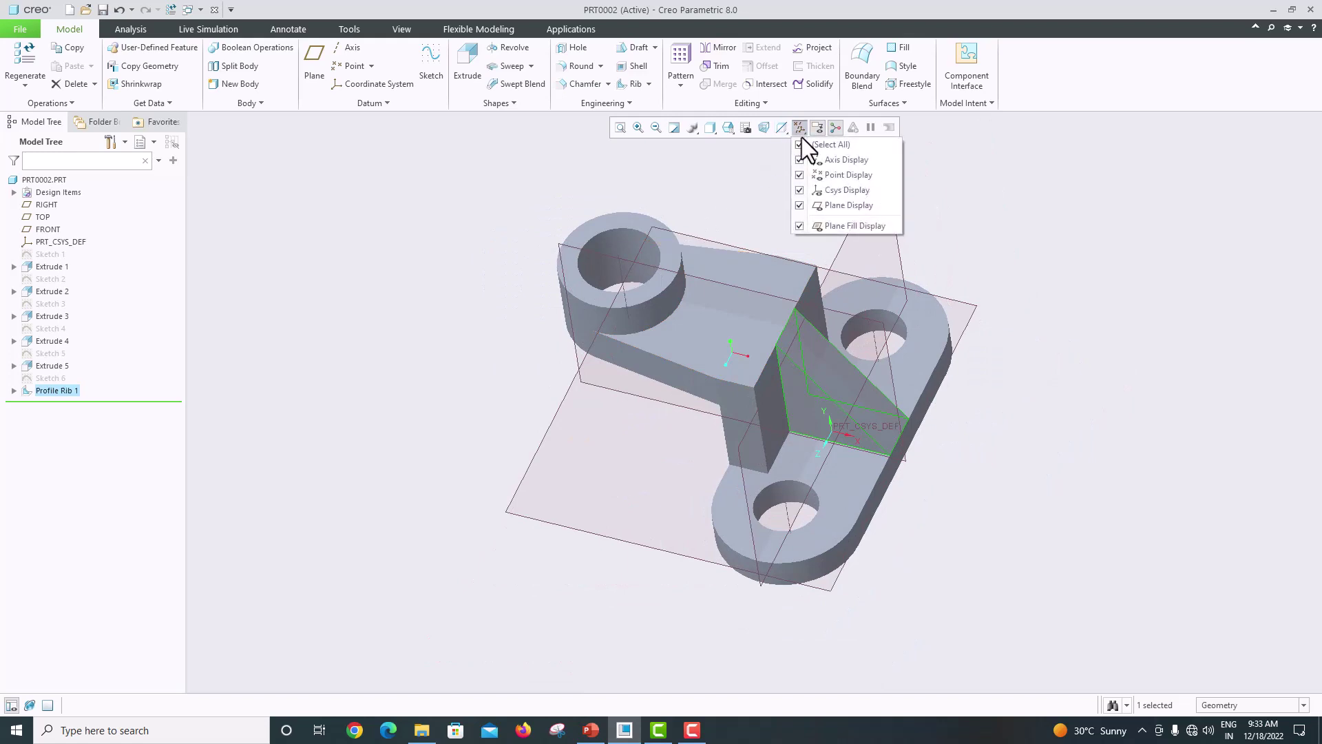
{"action": "left_click", "coordinate": [815, 145]}
{"action": "left_click", "coordinate": [728, 129]}
{"action": "left_click", "coordinate": [742, 142]}
Display the model with Shading With Edges and compare the bracket with the reference drawing in PowerPoint
{"action": "left_click", "coordinate": [711, 129]}
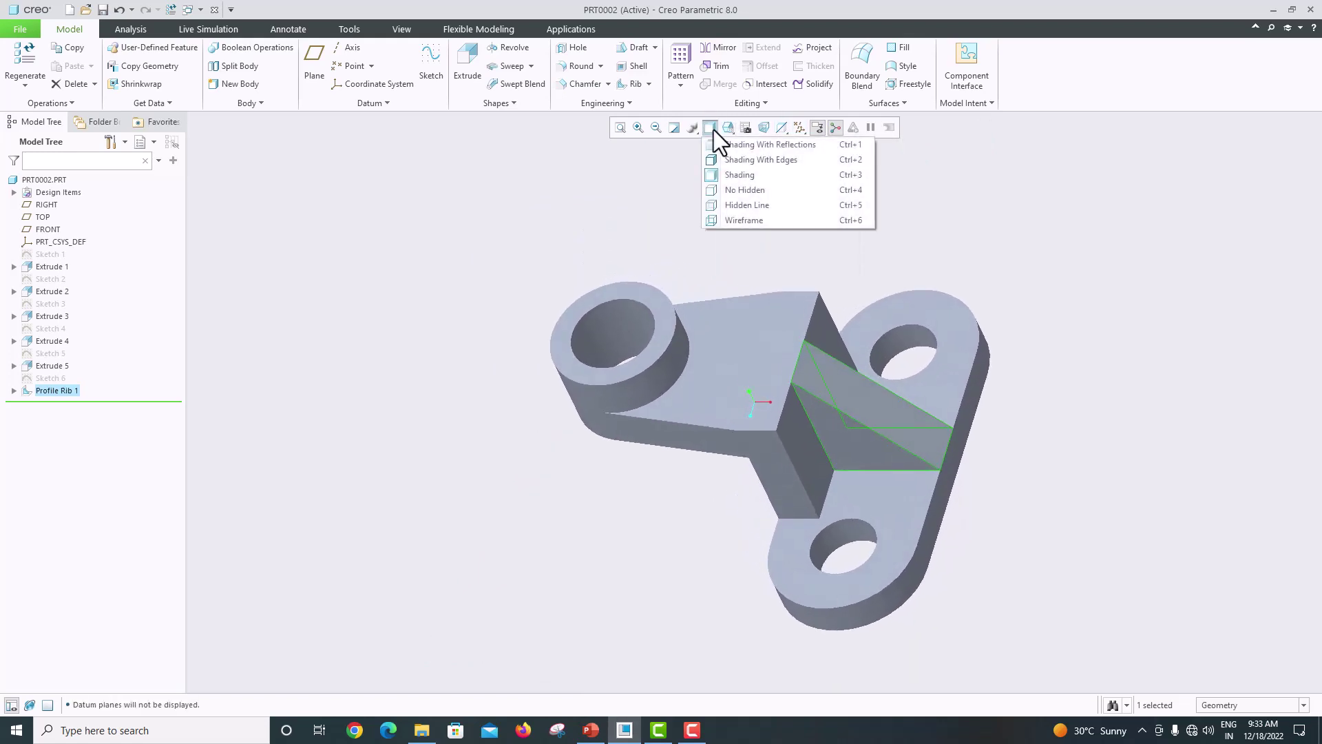
{"action": "left_click", "coordinate": [734, 159]}
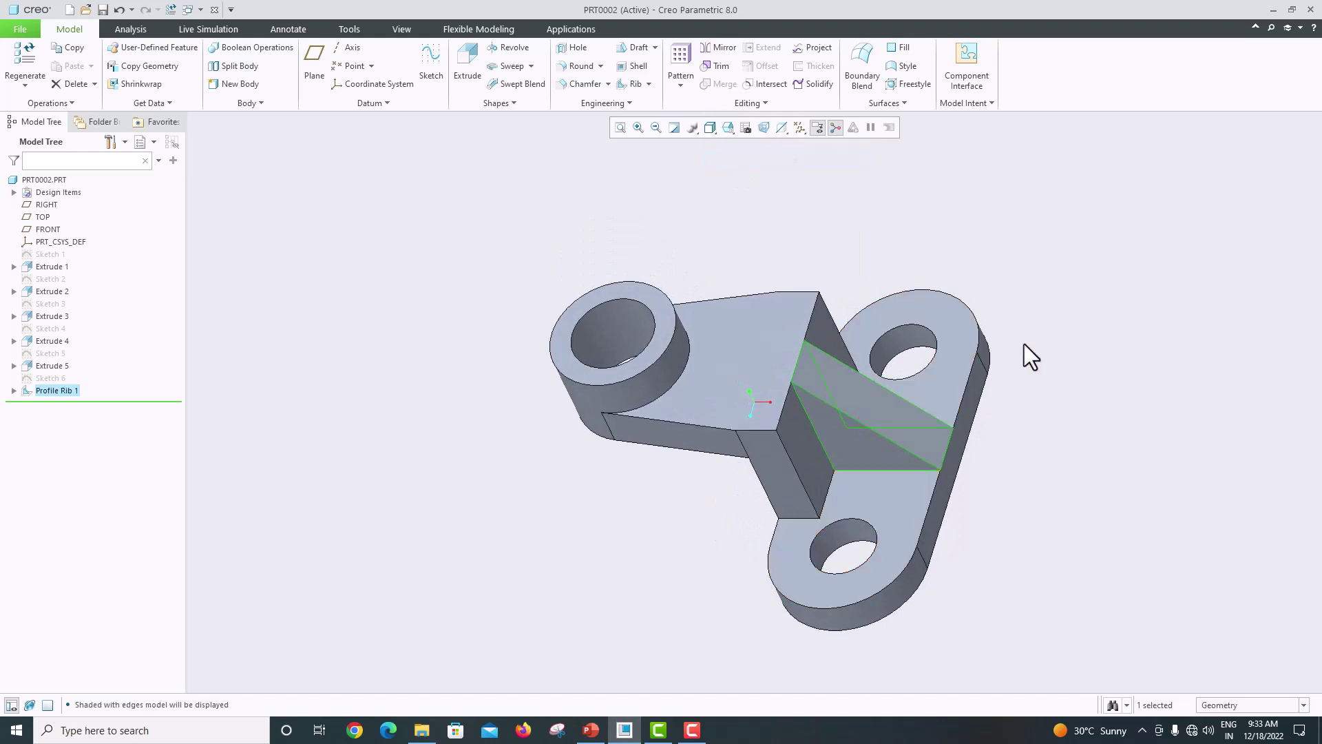
{"action": "left_click", "coordinate": [1048, 407]}
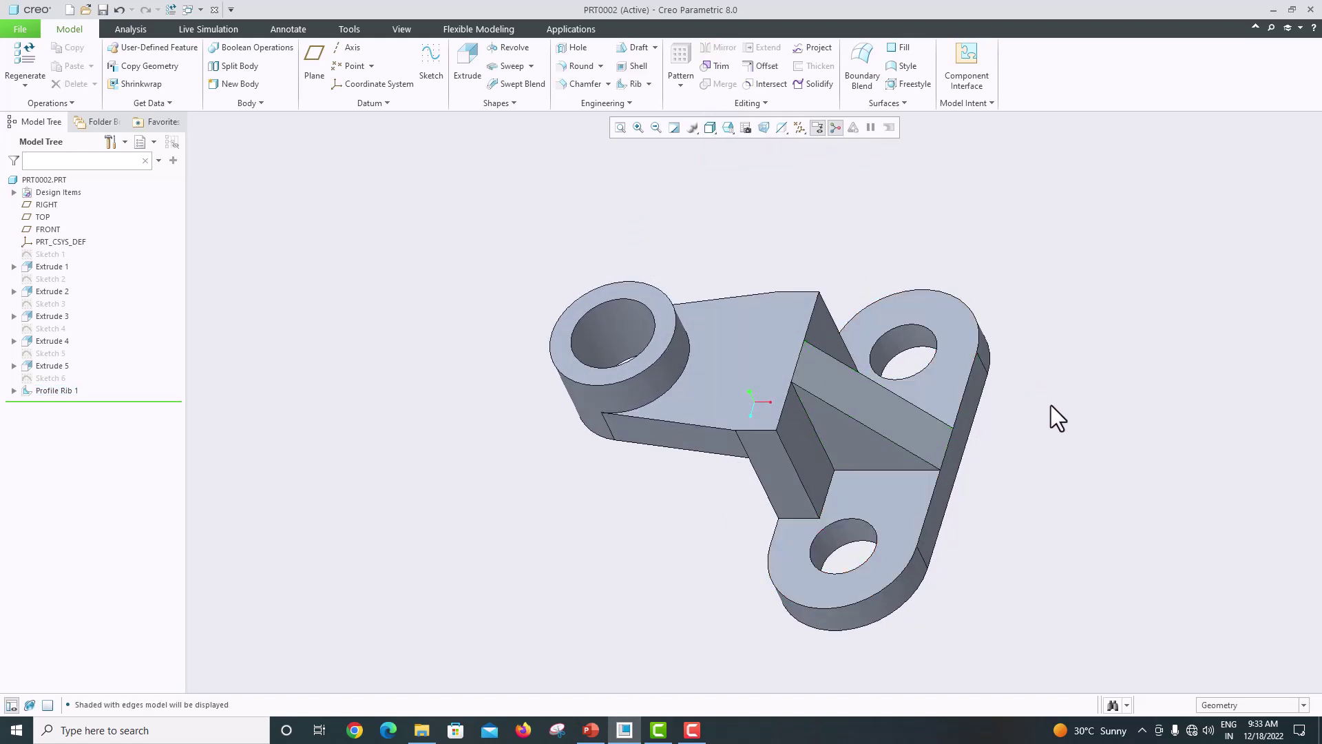
{"action": "left_click", "coordinate": [591, 729]}
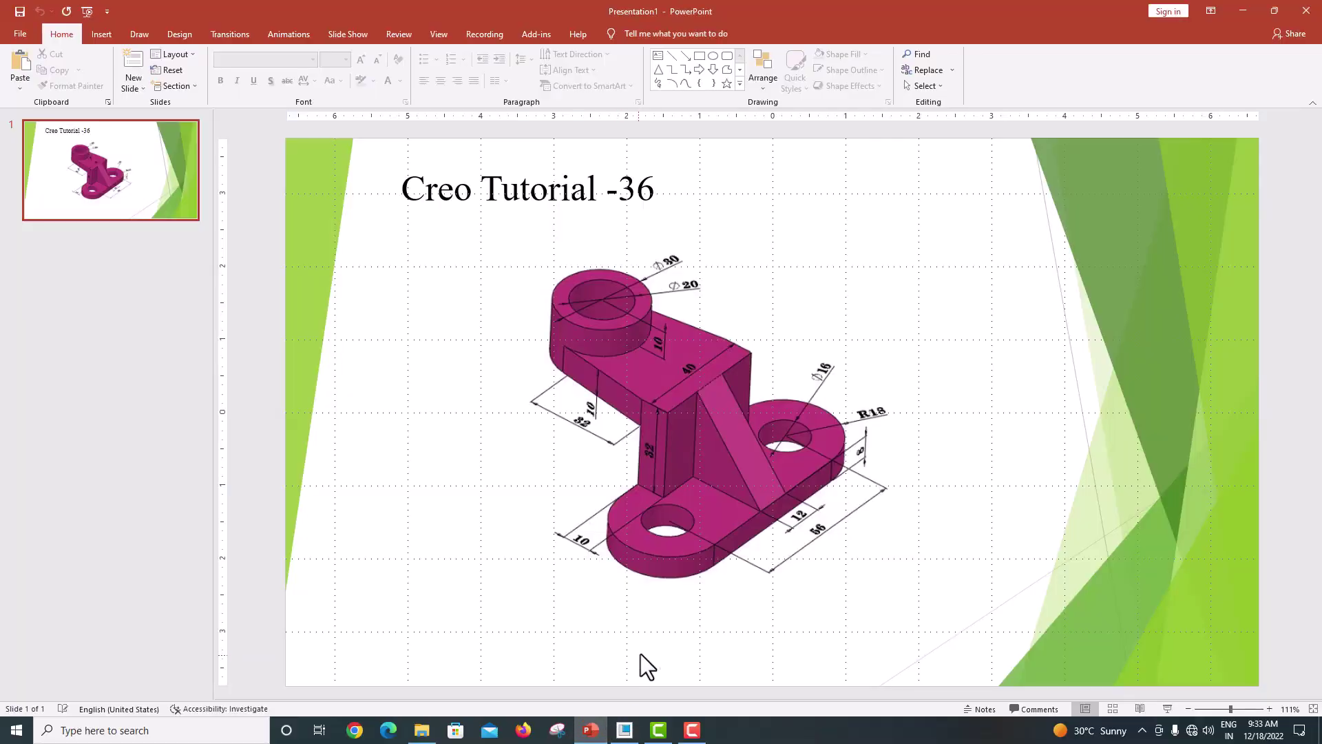
{"action": "left_click", "coordinate": [625, 730]}
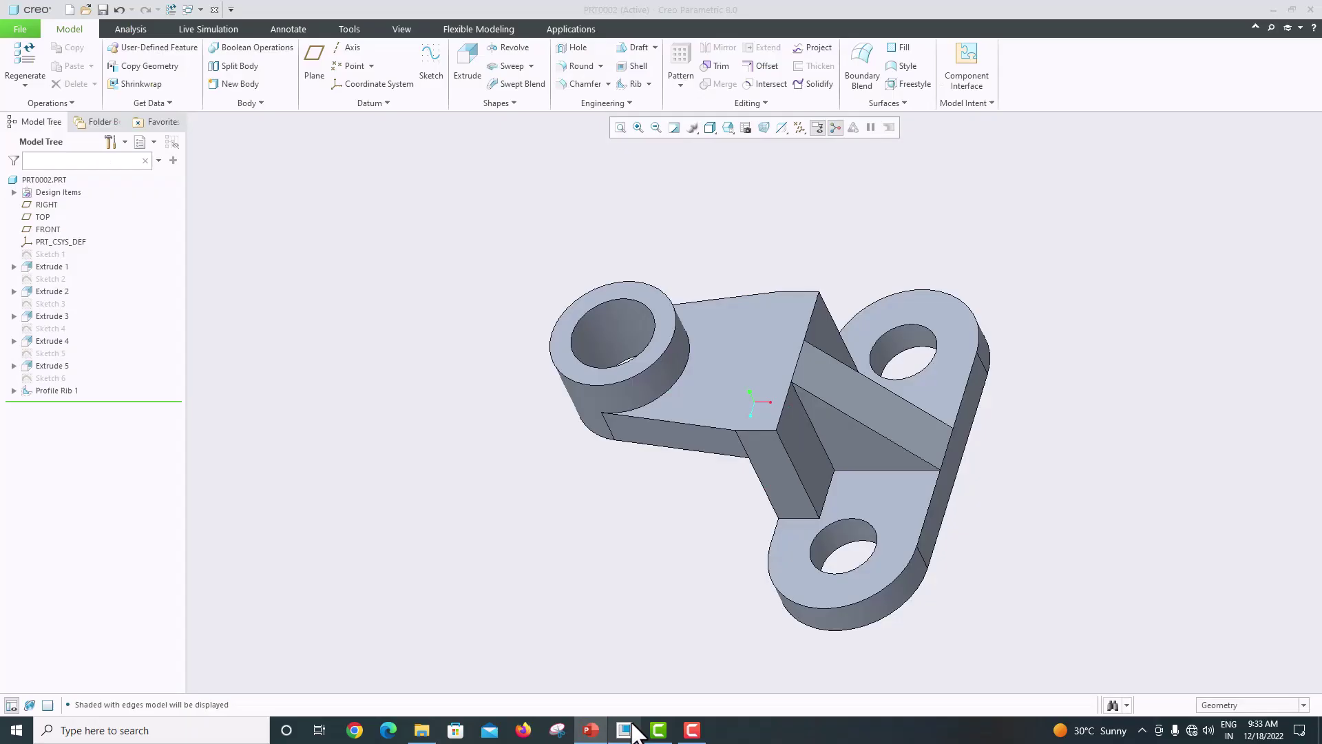
{"action": "mouse_move", "coordinate": [676, 515]}
{"action": "middle_mouse_down"}
{"action": "mouse_move", "coordinate": [717, 499]}
{"action": "mouse_move", "coordinate": [700, 490]}
{"action": "mouse_move", "coordinate": [712, 502]}
{"action": "mouse_move", "coordinate": [689, 527]}
{"action": "middle_mouse_up"}
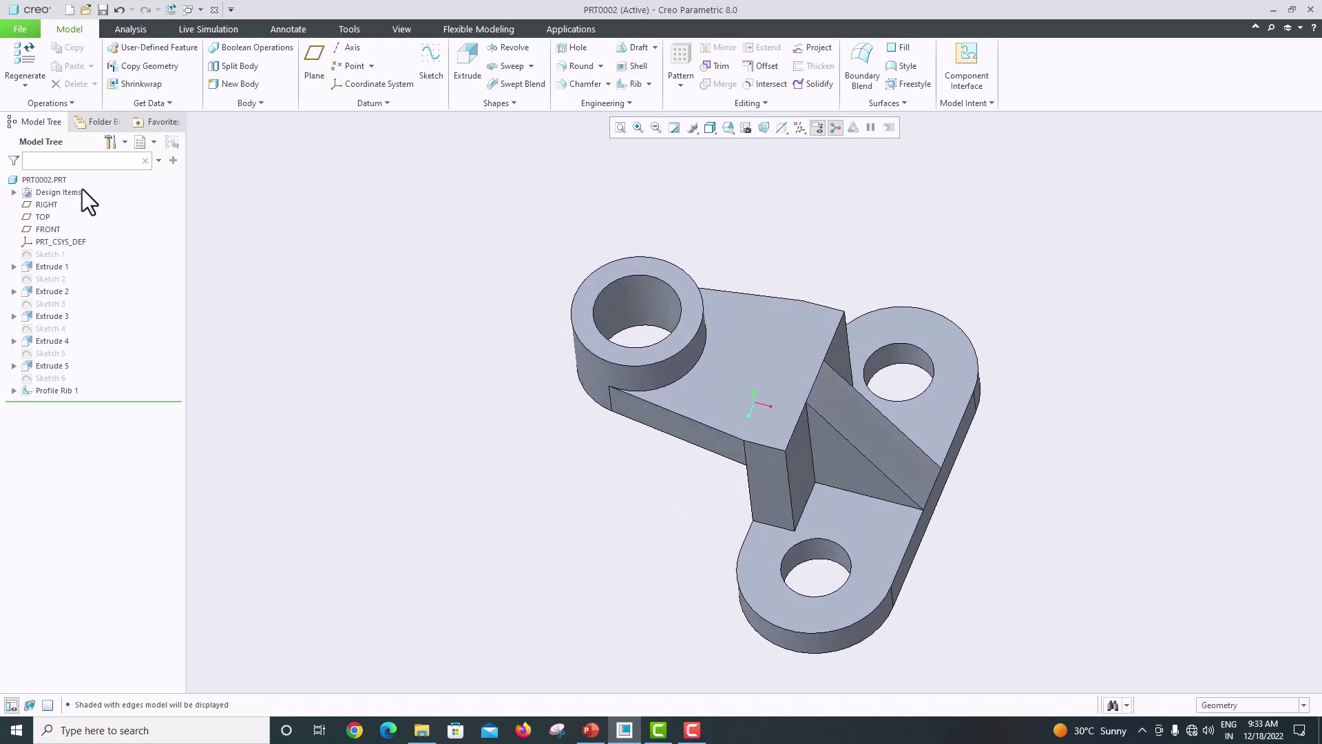
Apply the yellow appearance to the whole part PRT0002.PRT
{"action": "left_click", "coordinate": [396, 25]}
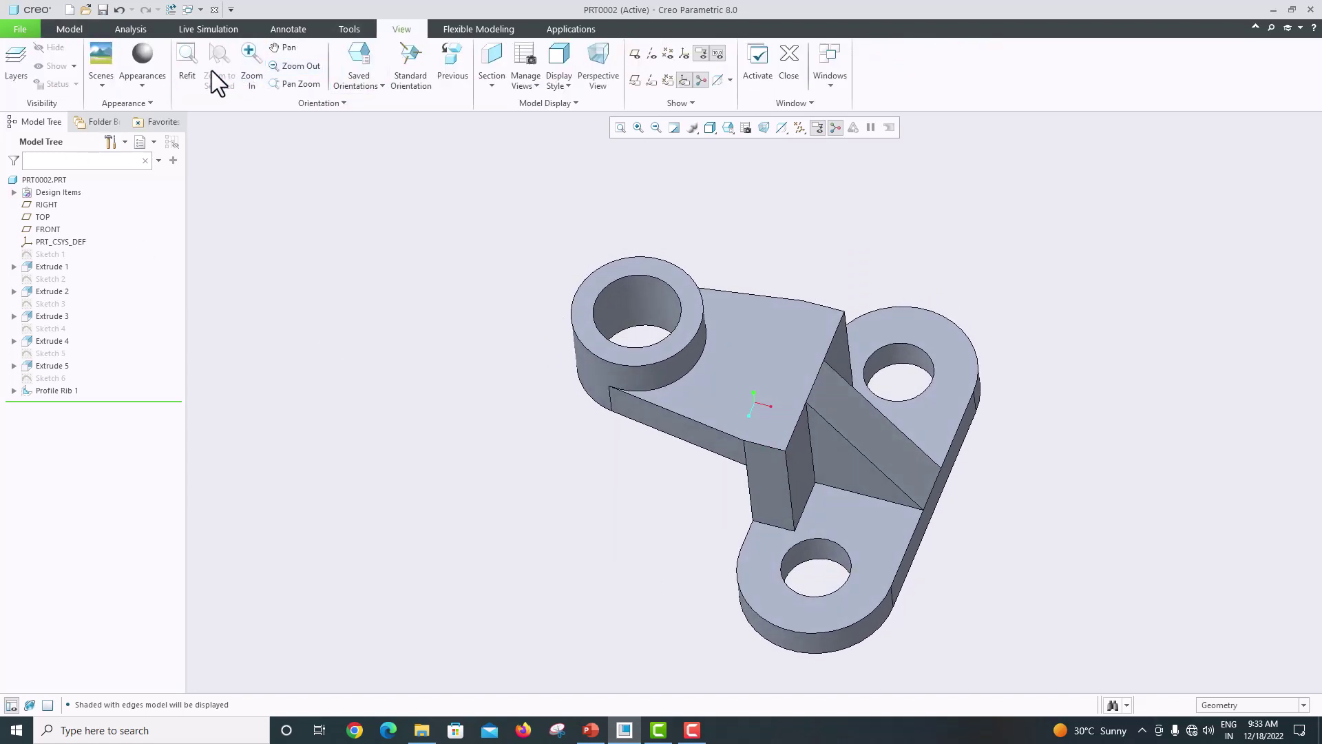
{"action": "left_click", "coordinate": [147, 79]}
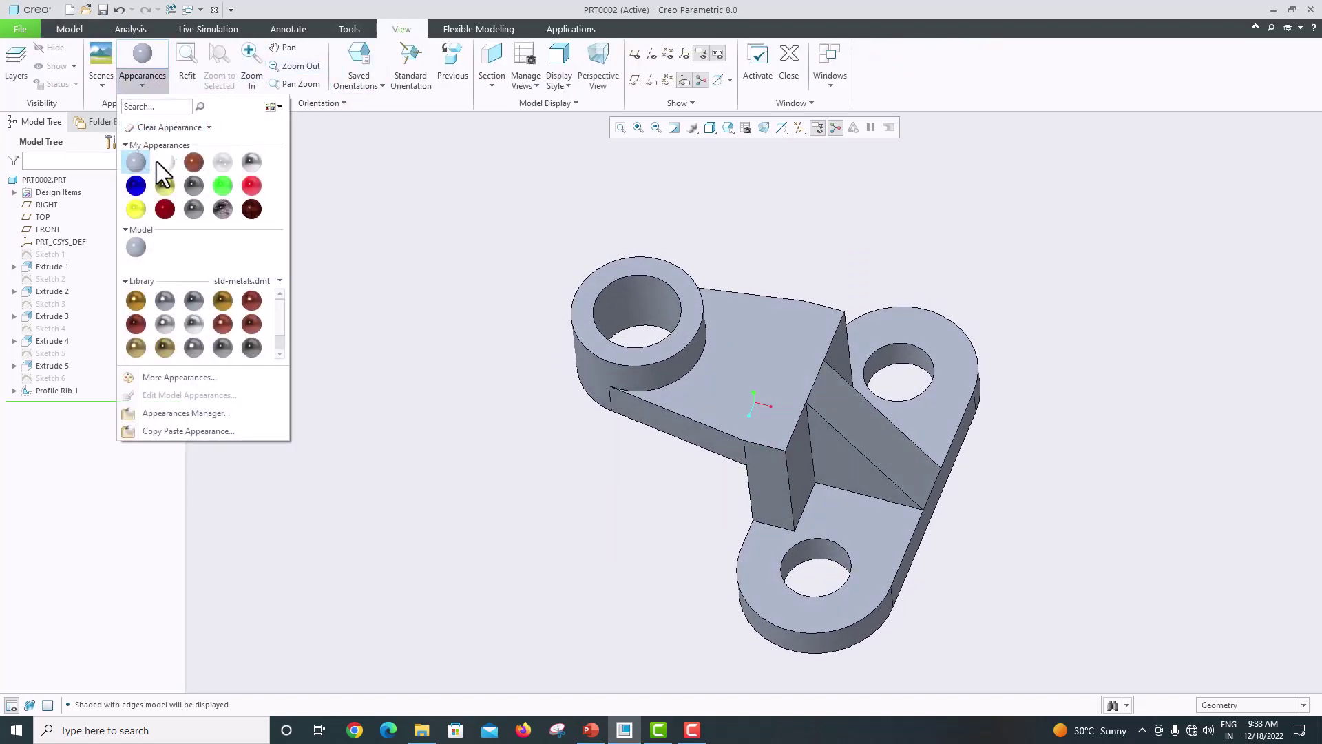
{"action": "left_click", "coordinate": [136, 209]}
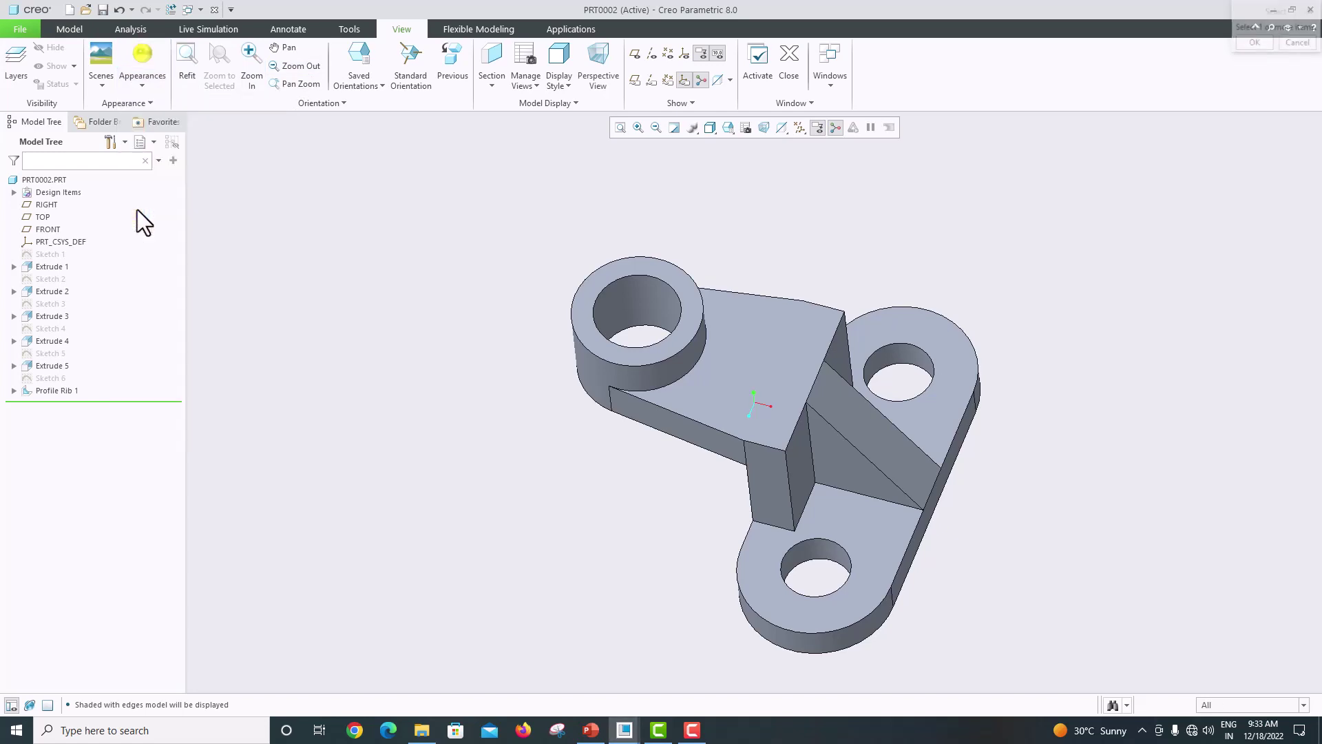
{"action": "left_click", "coordinate": [59, 179]}
{"action": "left_click", "coordinate": [1259, 42]}
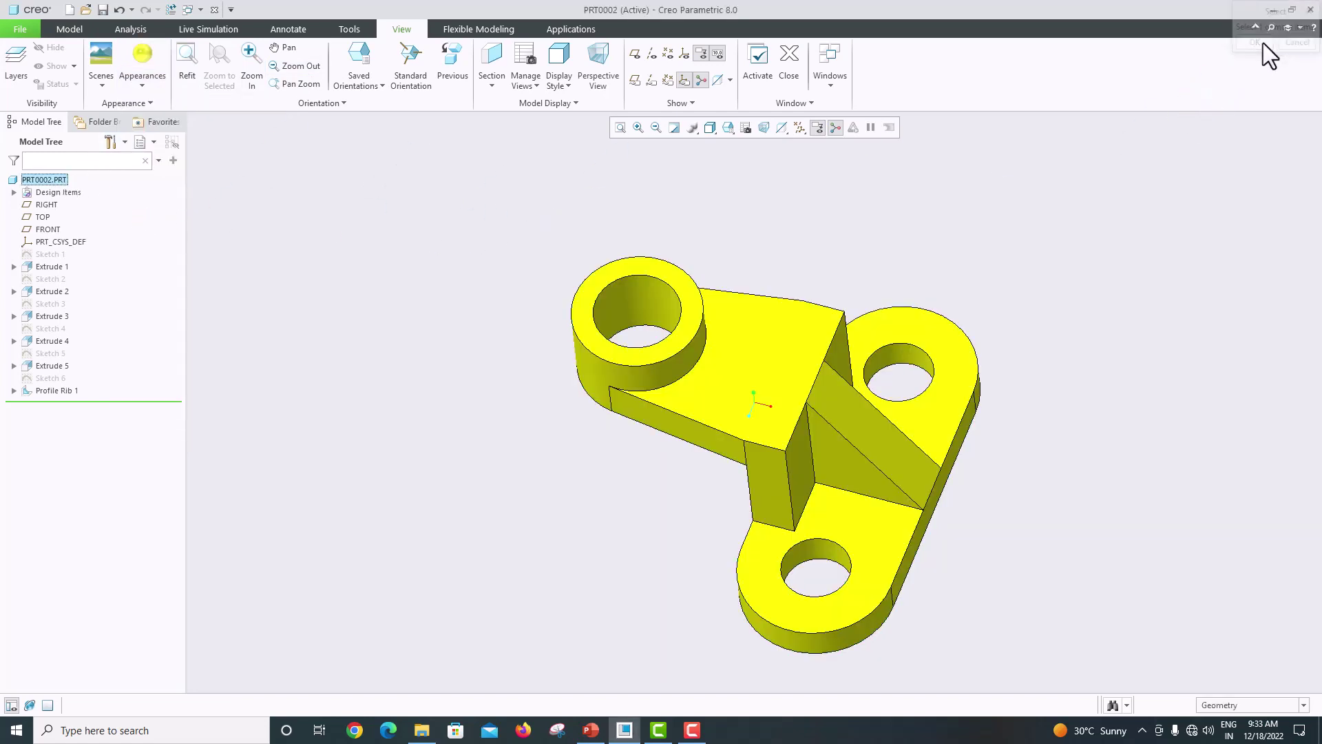